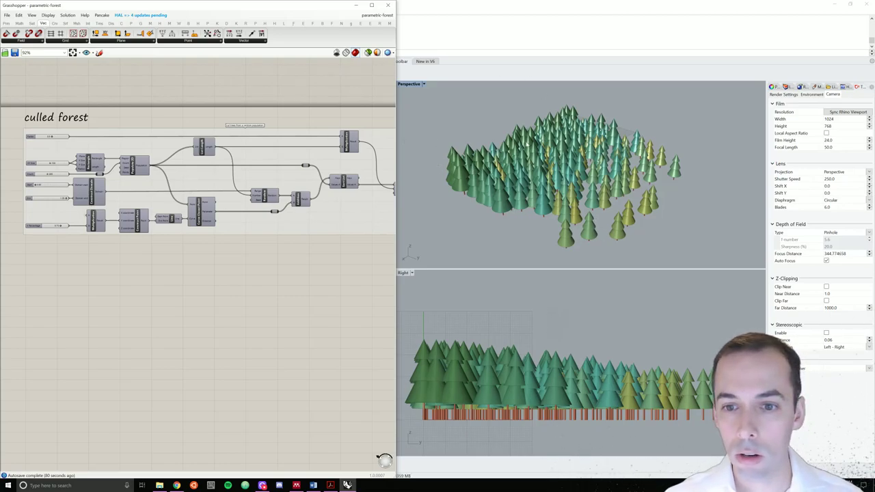
- Switch to the parametric-tree definition and copy its complete conifer group
right_drag(525, 145, 536, 168)
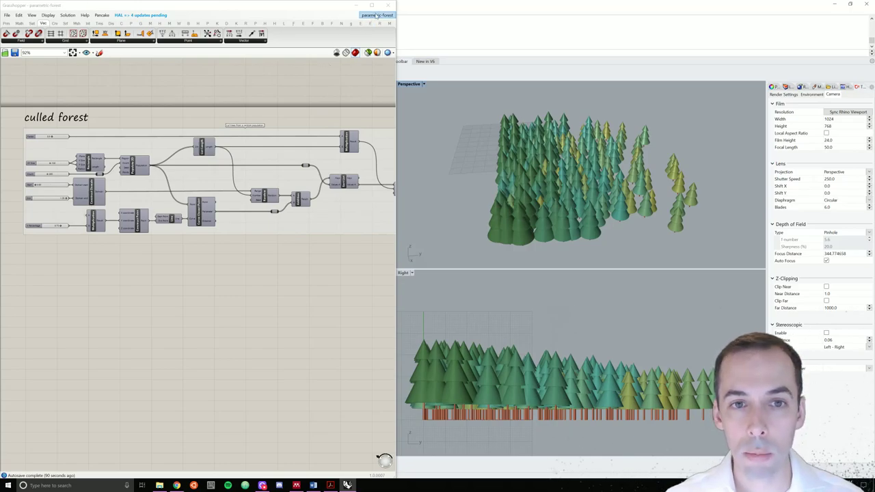
click(377, 15)
click(380, 76)
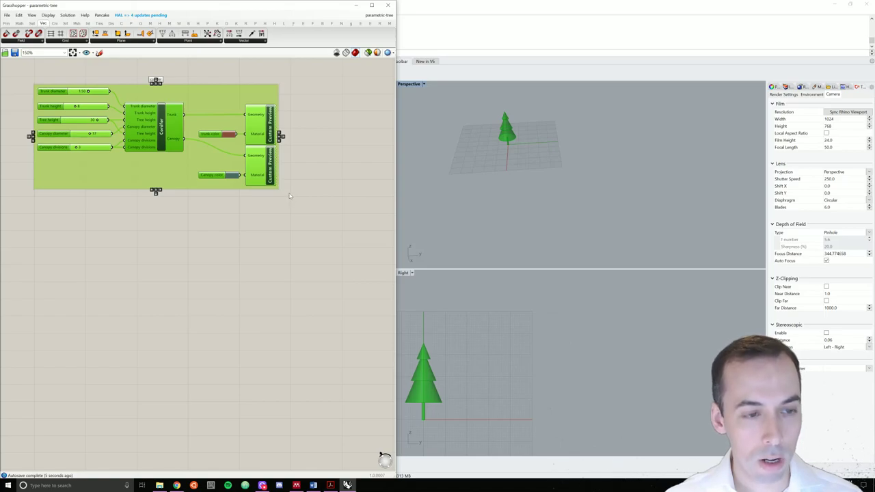
click(313, 221)
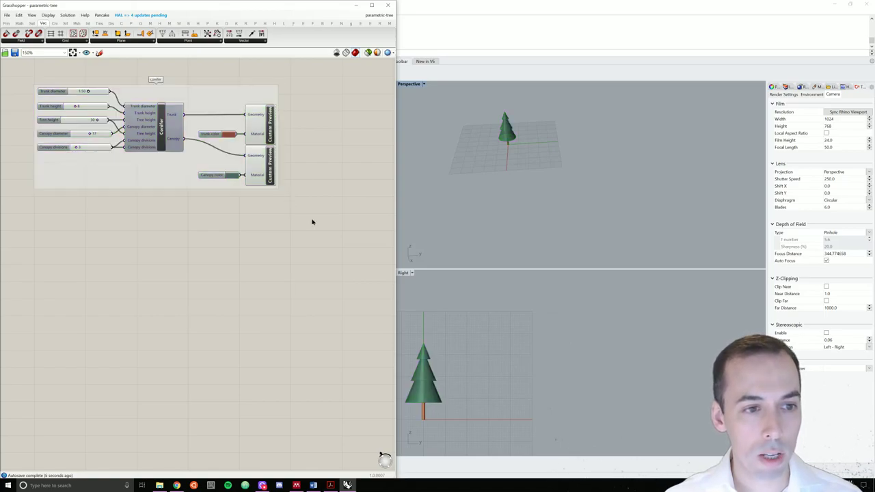
- Create a new document and paste the conifer group into it, placing it in the upper part of the canvas
click(7, 15)
click(20, 21)
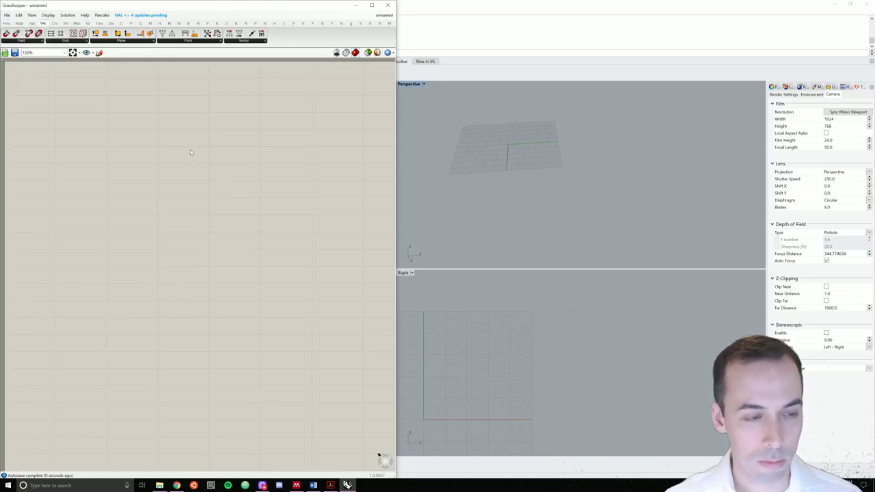
key(ctrl+v)
drag(235, 367, 228, 114)
click(294, 260)
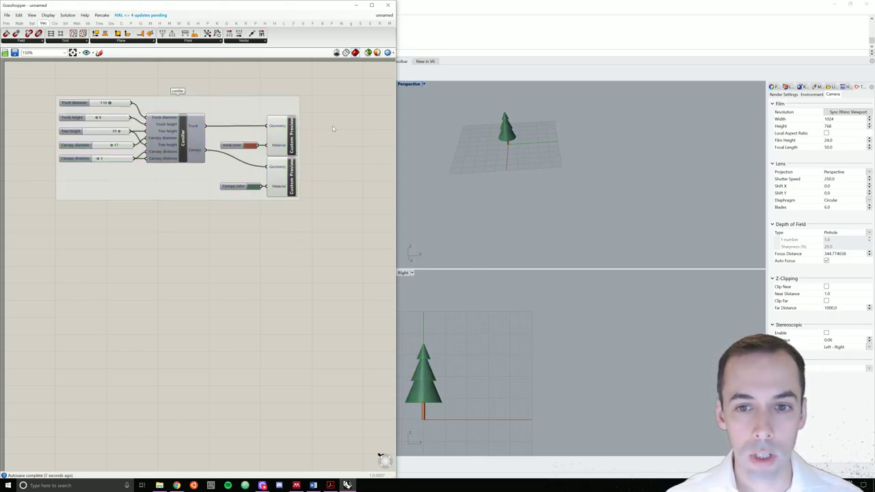
- Turn off the preview of both Custom Preview components, for the trunk and the canopy
click(537, 189)
shift+right_drag(525, 144, 557, 185)
right_drag(488, 336, 585, 335)
click(267, 229)
right_click(293, 137)
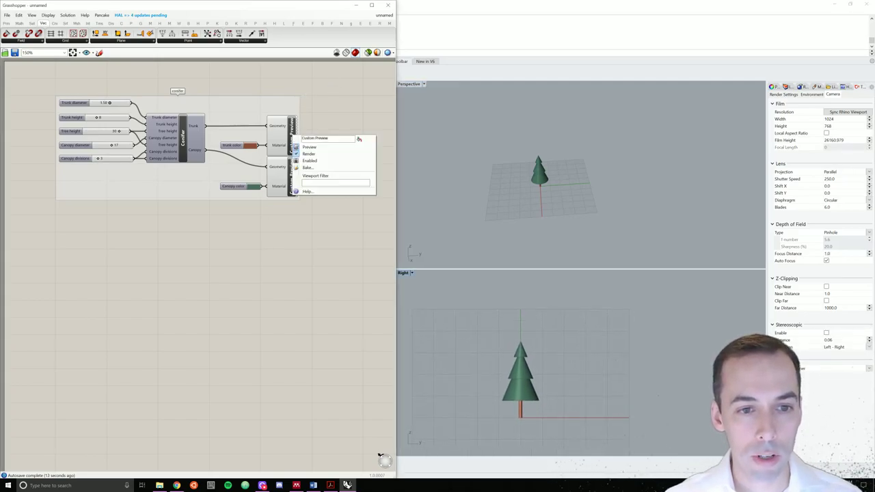
click(309, 150)
right_click(297, 169)
click(313, 182)
- Add a Geometry parameter beside the conifer group and connect the Conifer component's Trunk output to it
right_drag(352, 212, 236, 254)
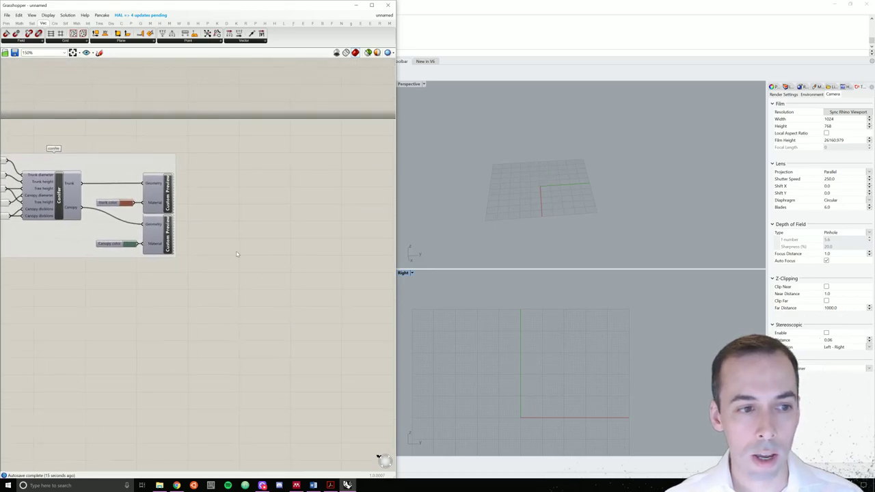
double_click(265, 184)
text(geo)
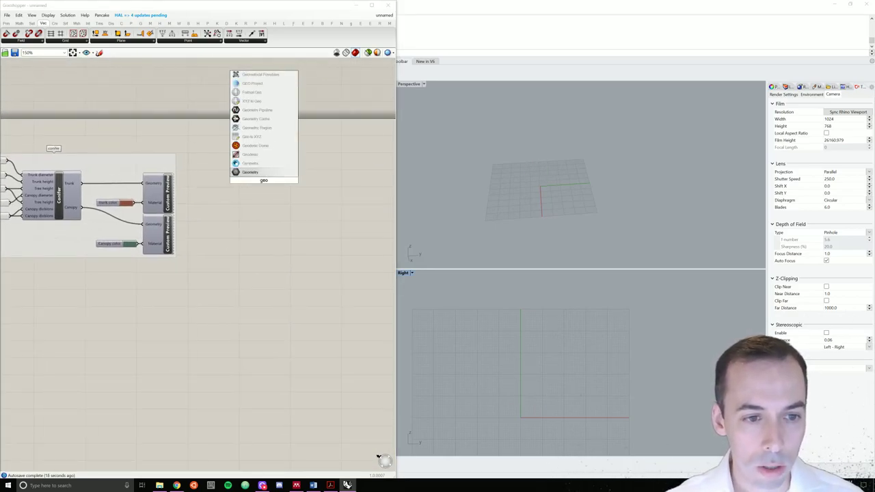
key(Return)
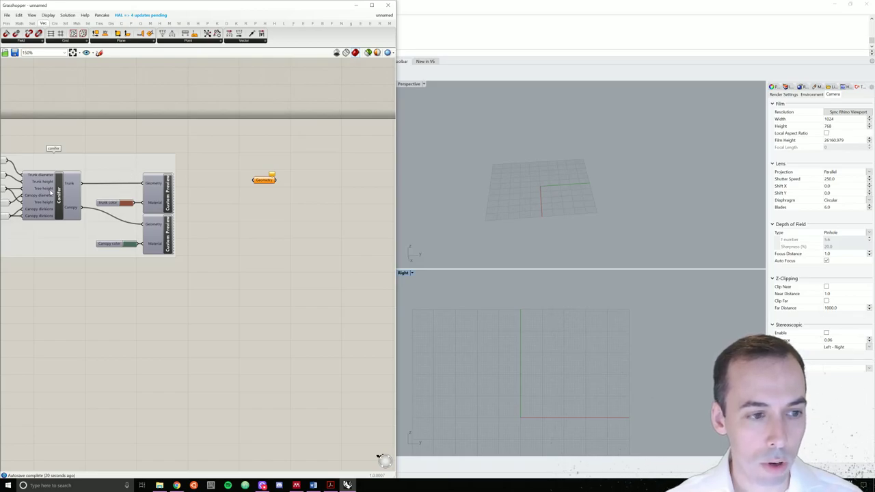
drag(81, 184, 260, 184)
- Rename the new Geometry parameter as Trunk and set its wire display to Hidden
right_click(260, 183)
double_click(277, 185)
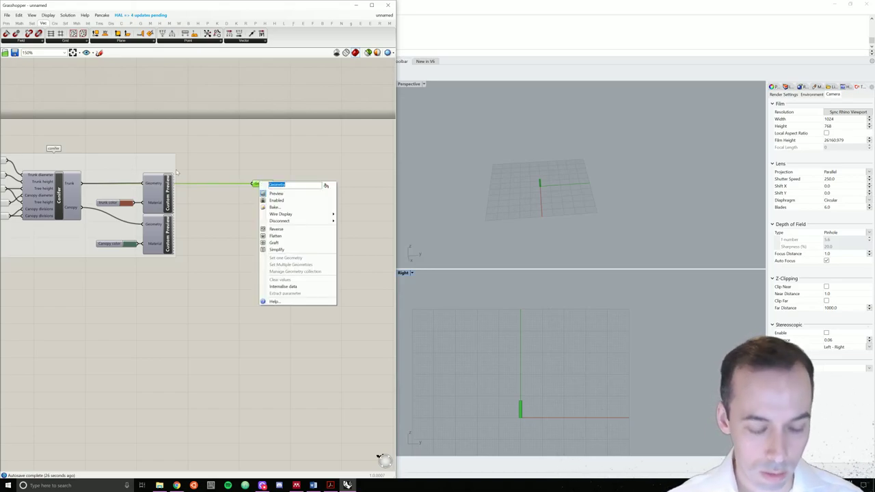
text(trunk)
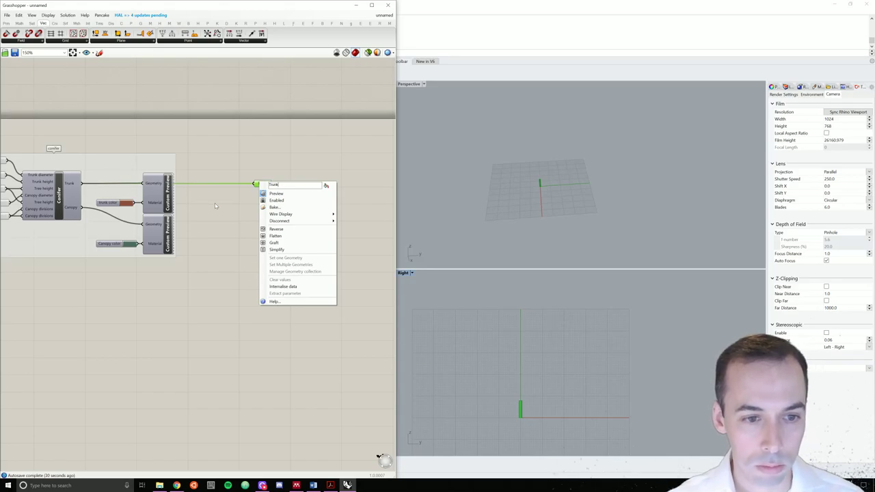
click(258, 191)
right_click(263, 187)
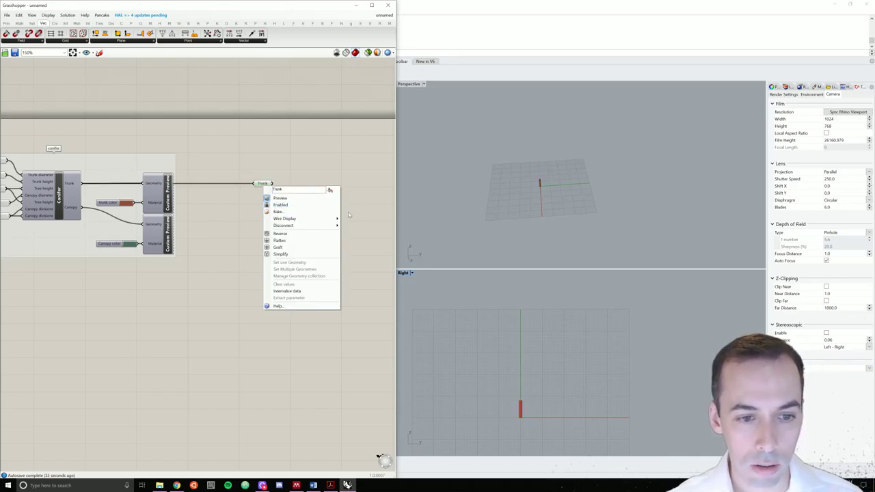
mouse_move(333, 220)
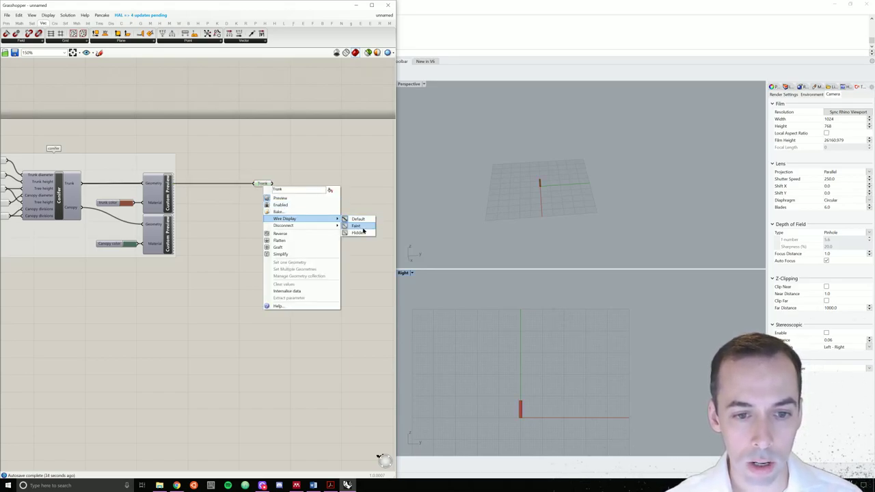
click(361, 235)
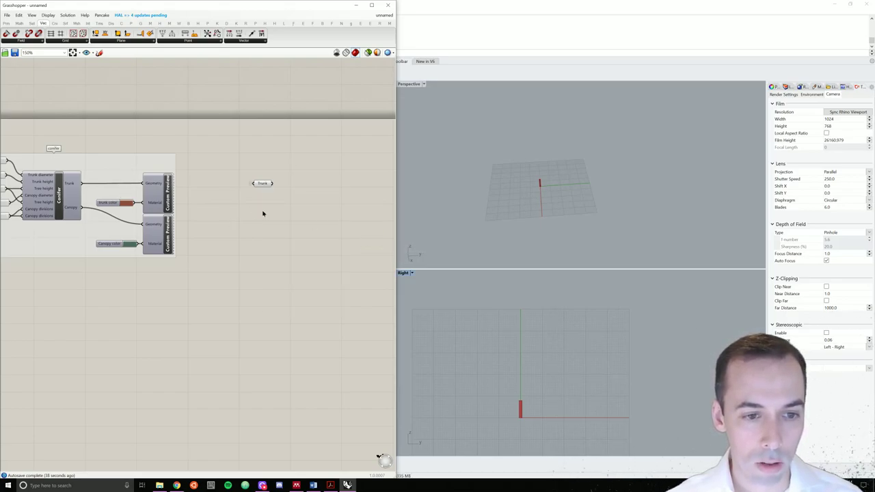
- Add a second Geometry parameter below Trunk and connect the Conifer component's Canopy output to it
double_click(262, 214)
text(geometry)
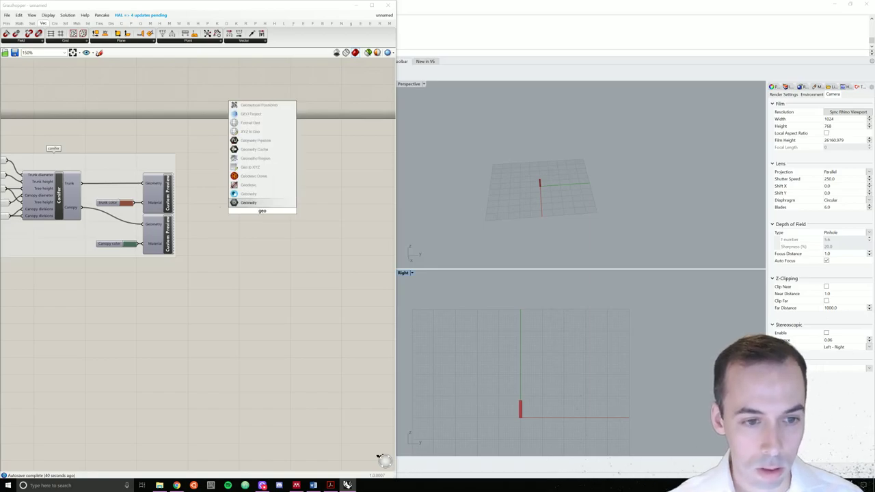
key(Return)
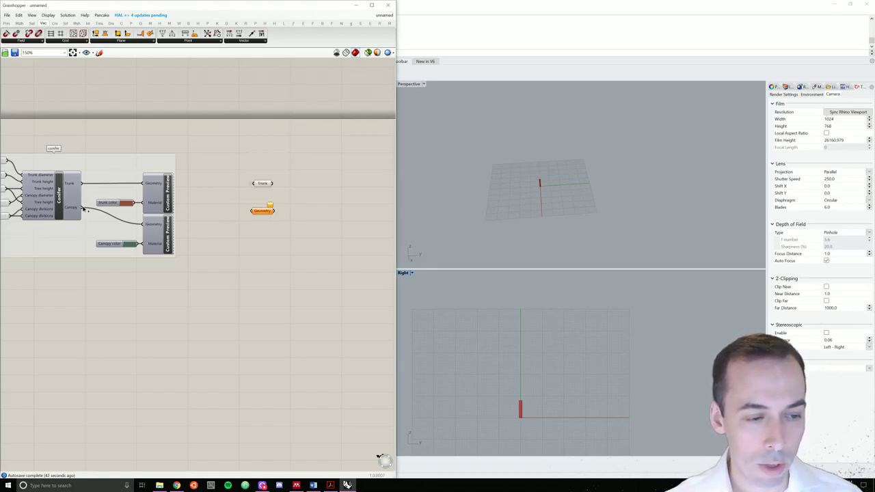
drag(82, 207, 254, 211)
click(259, 211)
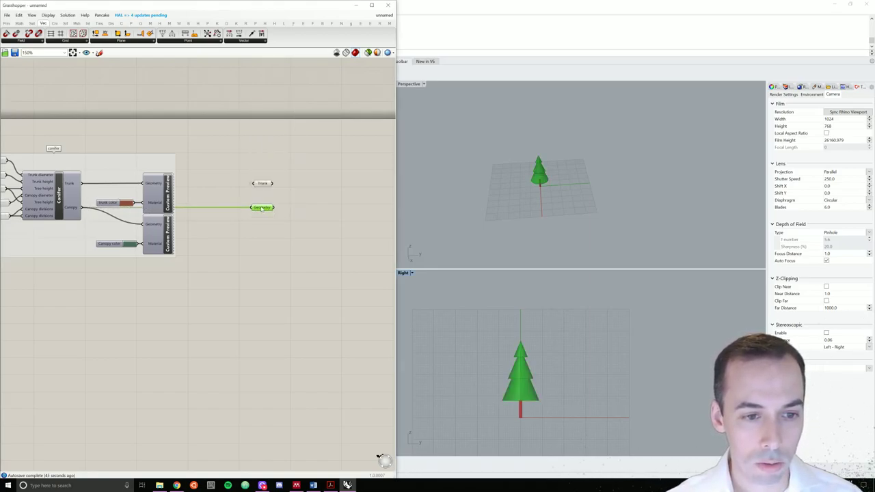
- Set the second Geometry parameter's wire display to Hidden and rename it as Canopy
right_click(261, 209)
mouse_move(321, 239)
click(342, 251)
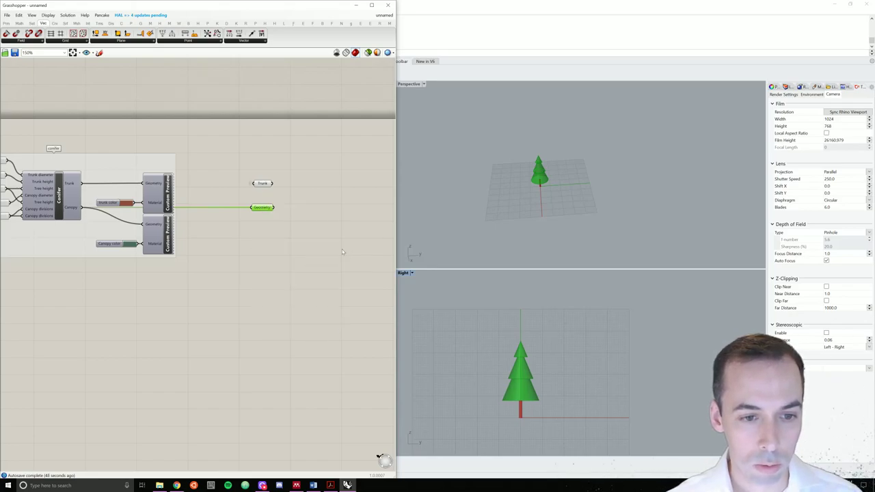
right_click(264, 208)
text(Canop)
key(BackSpace)
key(BackSpace)
key(BackSpace)
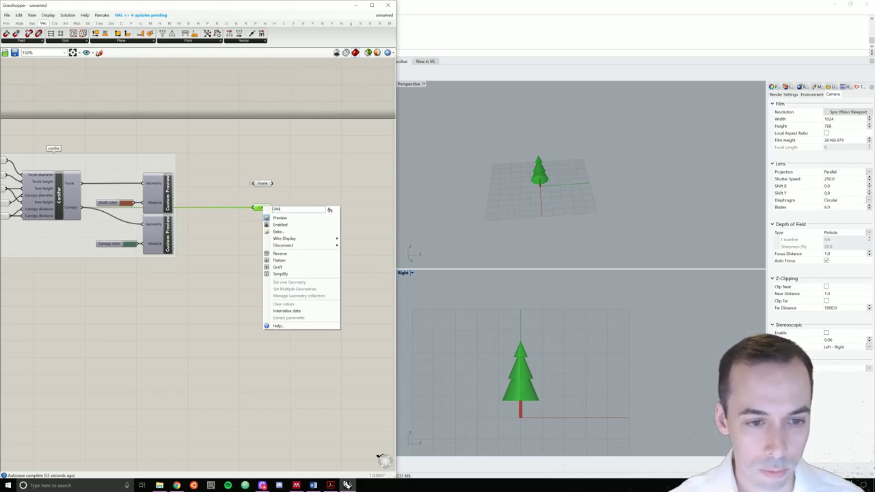
key(Return)
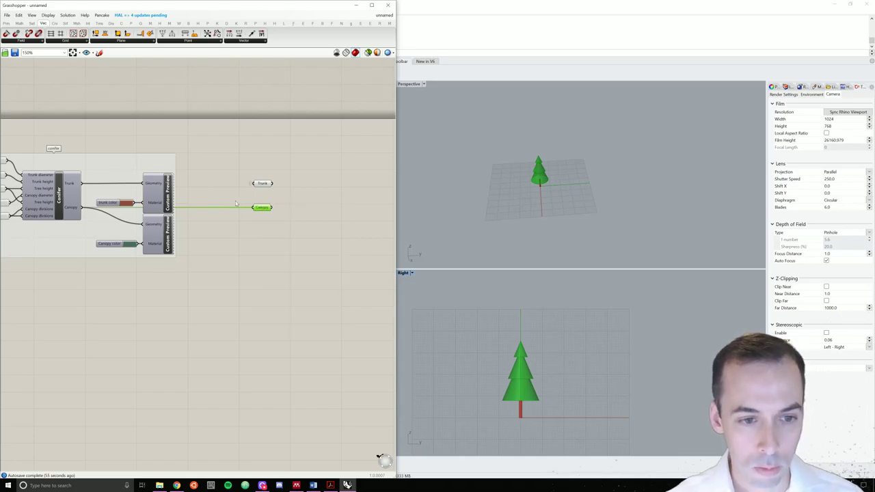
- Move the Canopy parameter up so it sits directly beneath the Trunk parameter
click(265, 229)
drag(262, 207, 260, 201)
click(279, 227)
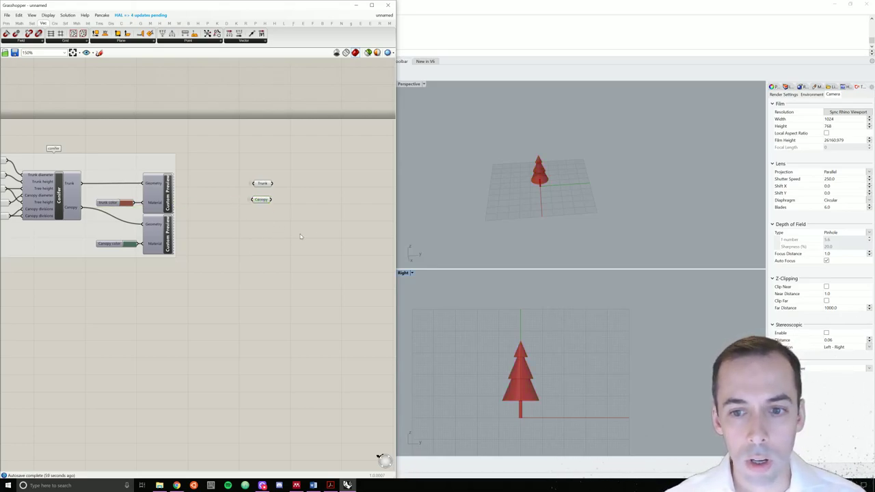
click(263, 199)
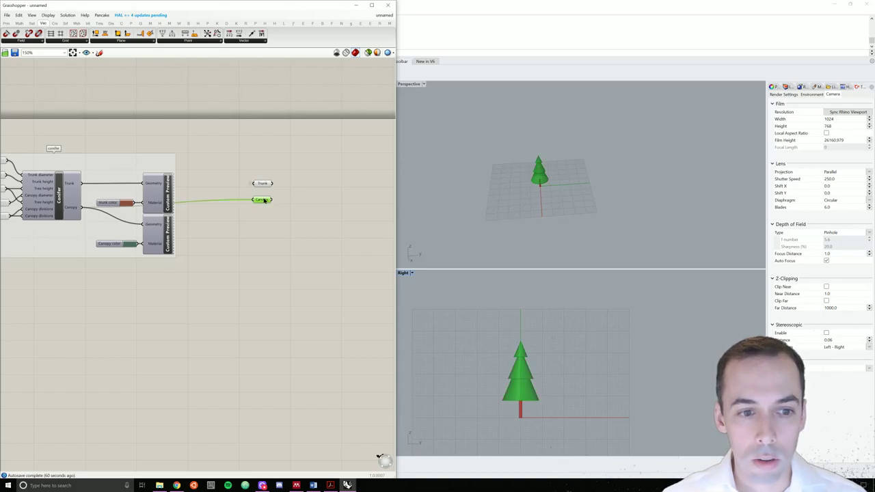
click(284, 204)
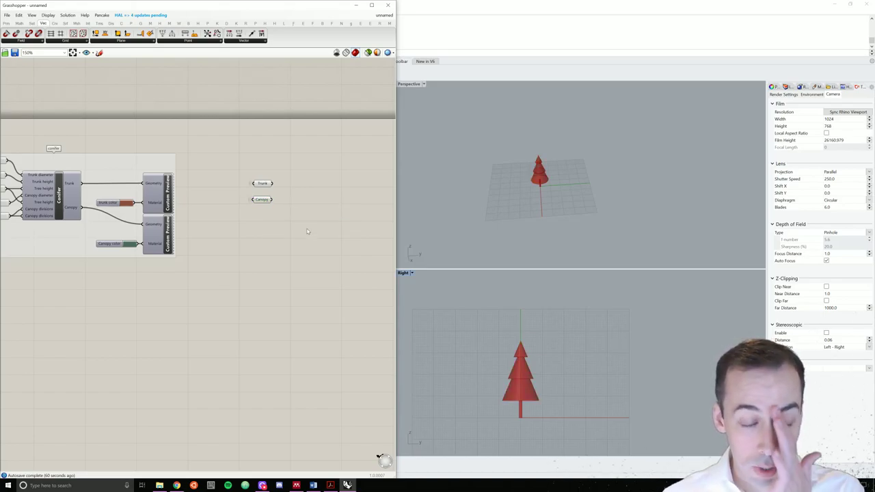
- Add a Rectangle component and place it to the right of the Trunk and Canopy parameters
right_drag(298, 254, 271, 234)
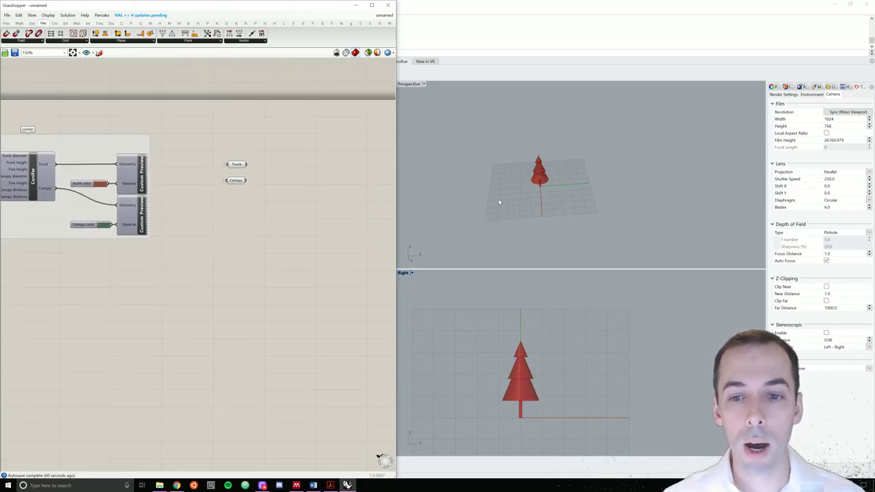
mouse_move(500, 201)
right_down()
mouse_move(488, 179)
mouse_move(496, 188)
right_up()
right_drag(252, 270, 189, 251)
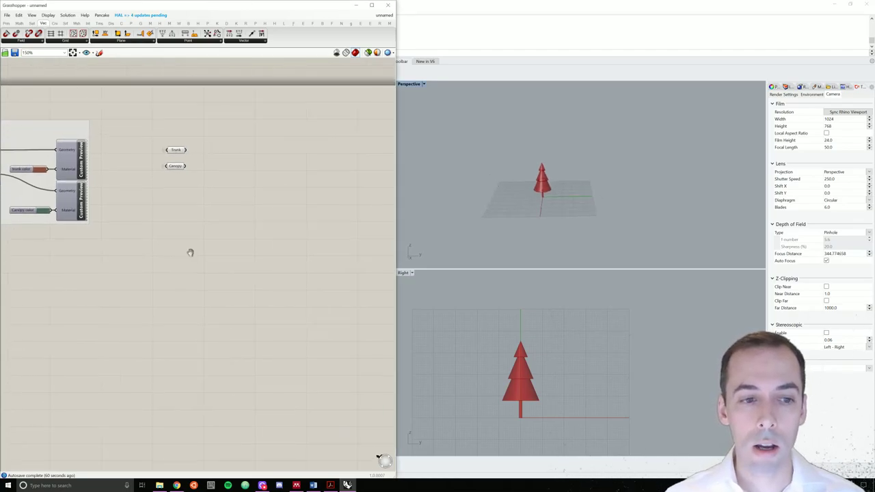
scroll(232, 188, up, 3)
right_drag(250, 207, 251, 233)
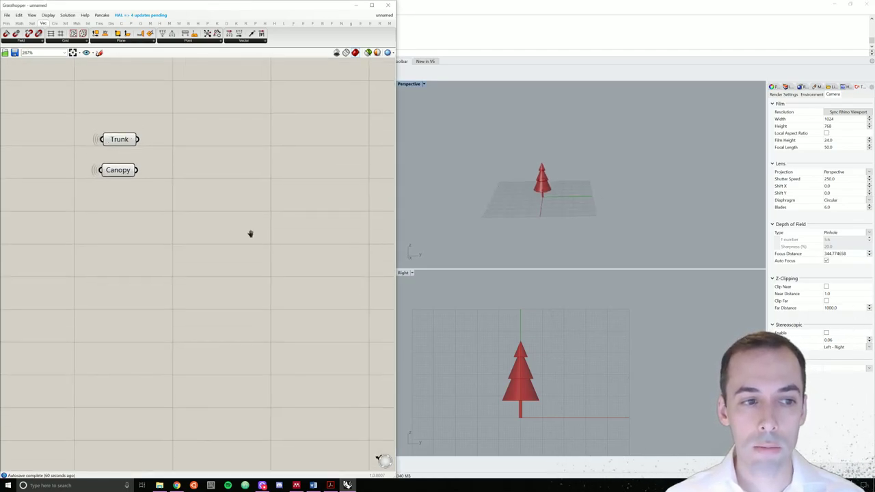
double_click(258, 190)
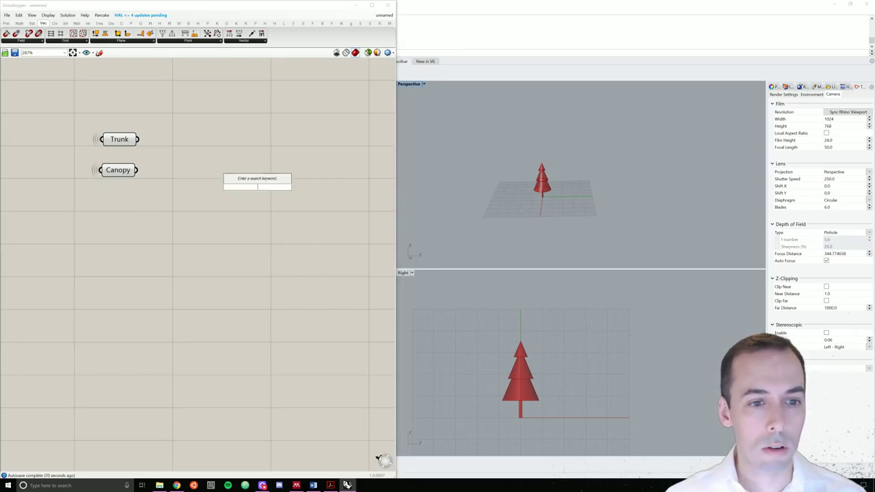
text(rect)
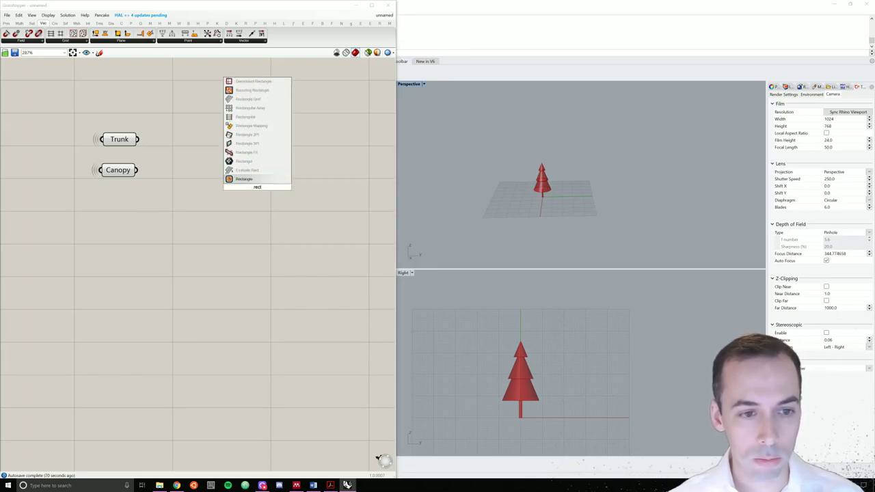
key(Return)
right_drag(258, 189, 239, 187)
click(238, 186)
drag(238, 187, 243, 215)
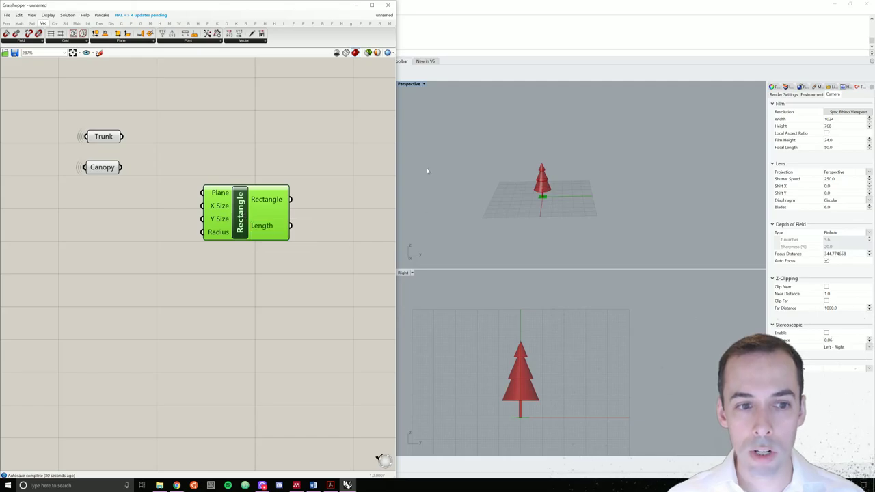
- Add a Number Slider to the canvas beside the Rectangle component's inputs
double_click(117, 213)
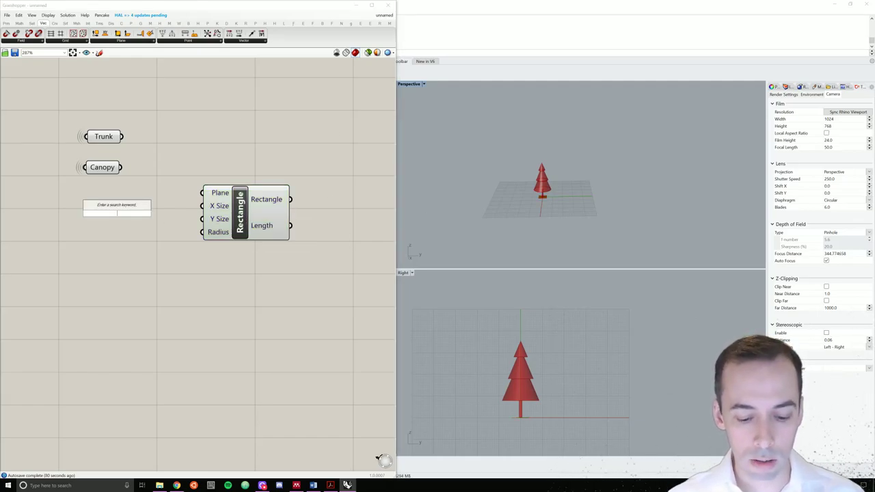
click(181, 235)
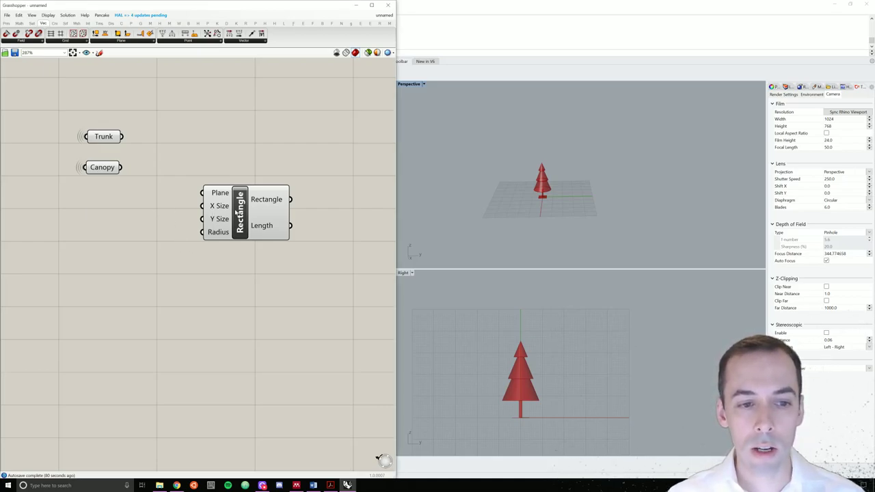
double_click(141, 222)
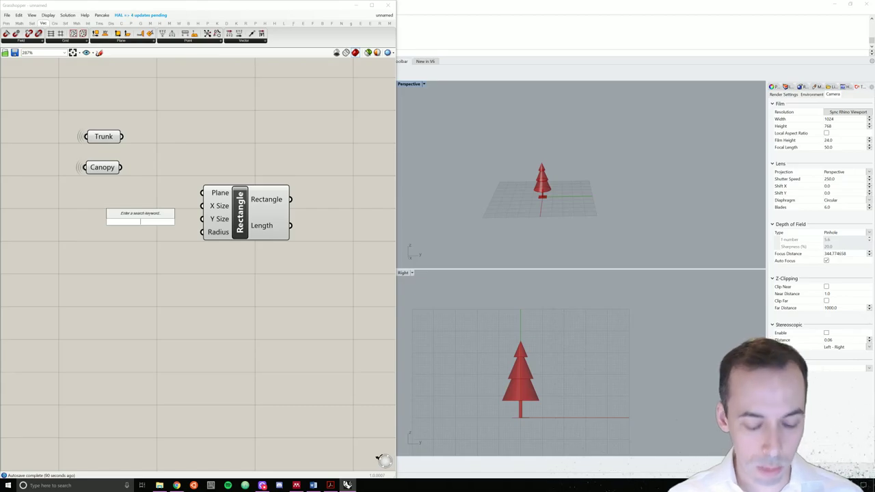
text(number)
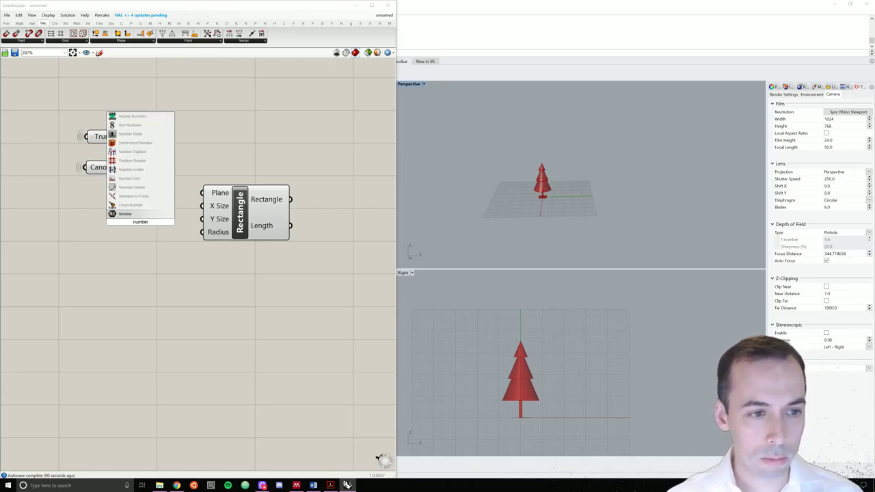
key(Up)
key(Up)
key(Up)
key(Up)
key(Up)
key(Up)
key(Up)
key(Up)
key(Up)
key(Return)
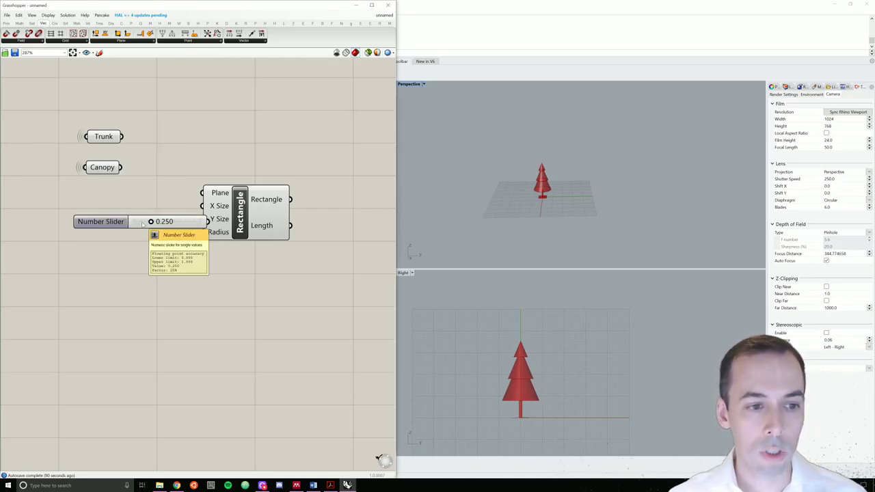
- Set the number slider to integer rounding with a maximum of 360 and a value of 150
double_click(120, 223)
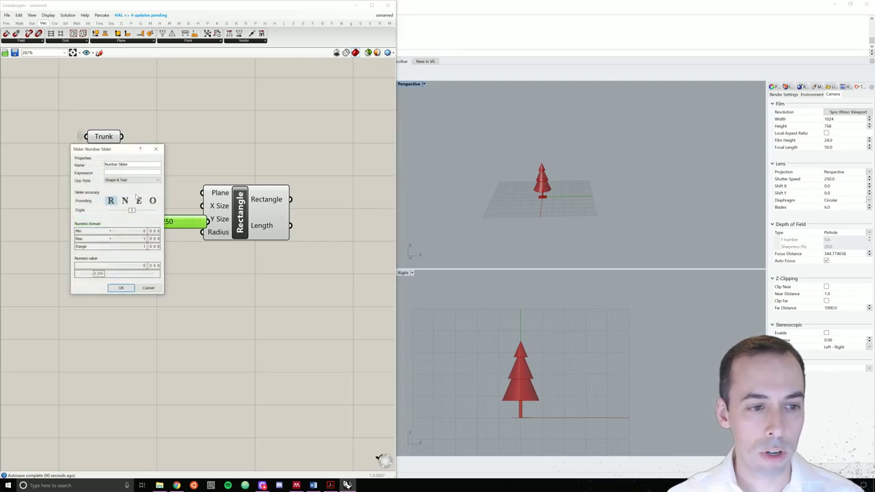
click(124, 201)
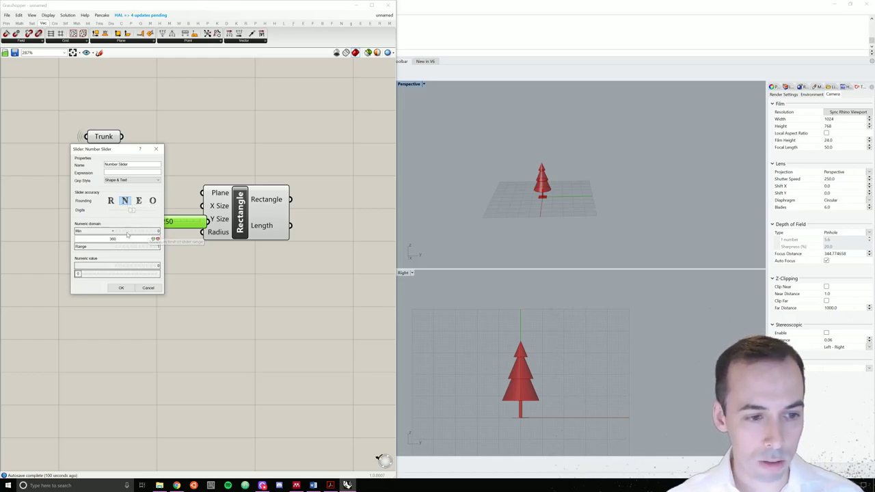
click(153, 238)
double_click(127, 272)
text(150)
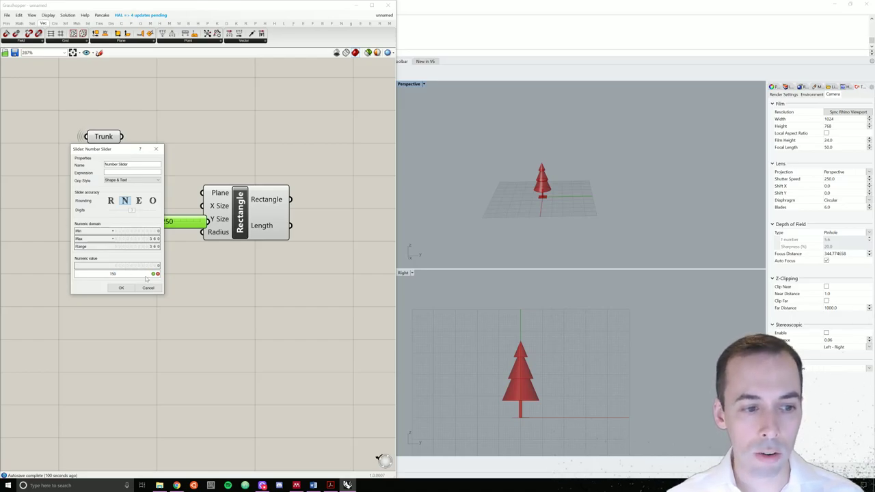
click(121, 287)
- Move the Rectangle component clear of the slider and connect the slider to its X Size and Y Size inputs
drag(117, 223, 126, 215)
drag(239, 210, 290, 213)
drag(218, 214, 295, 216)
scroll(294, 216, down, 5)
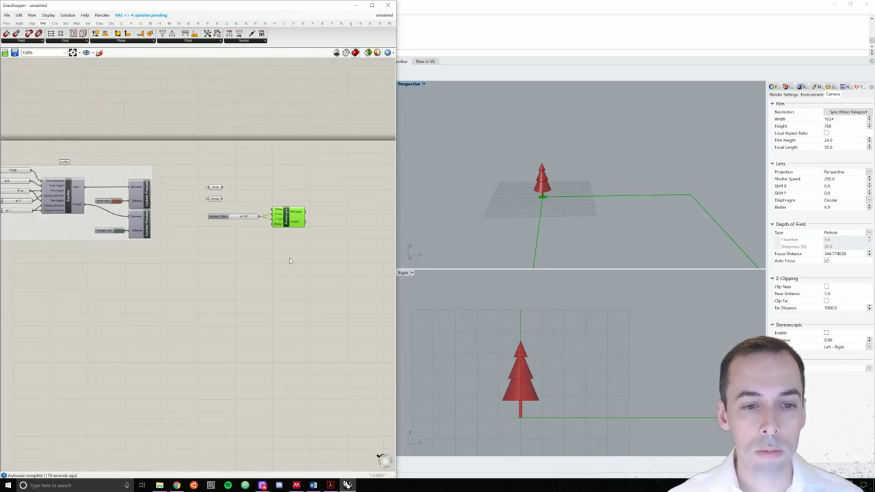
click(288, 265)
right_drag(285, 263, 187, 249)
scroll(218, 208, up, 3)
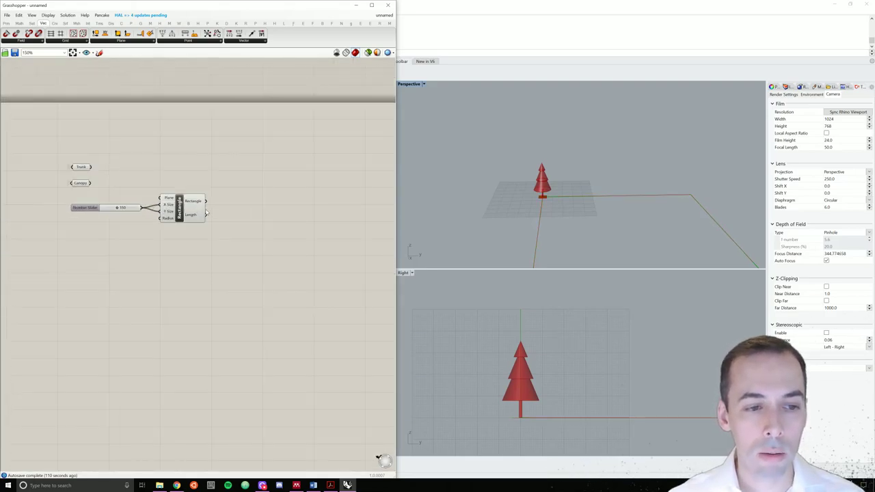
- Add a Populate 2D component beyond the Rectangle component's outputs
double_click(276, 186)
text(pop)
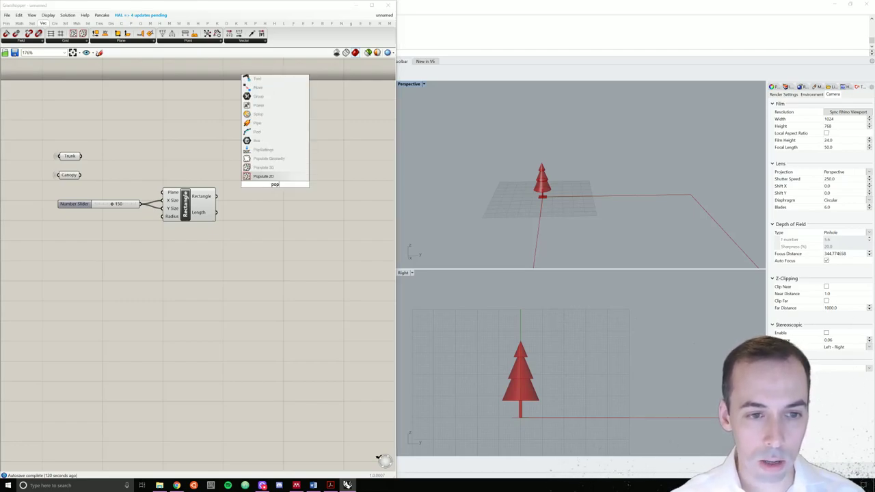
click(263, 176)
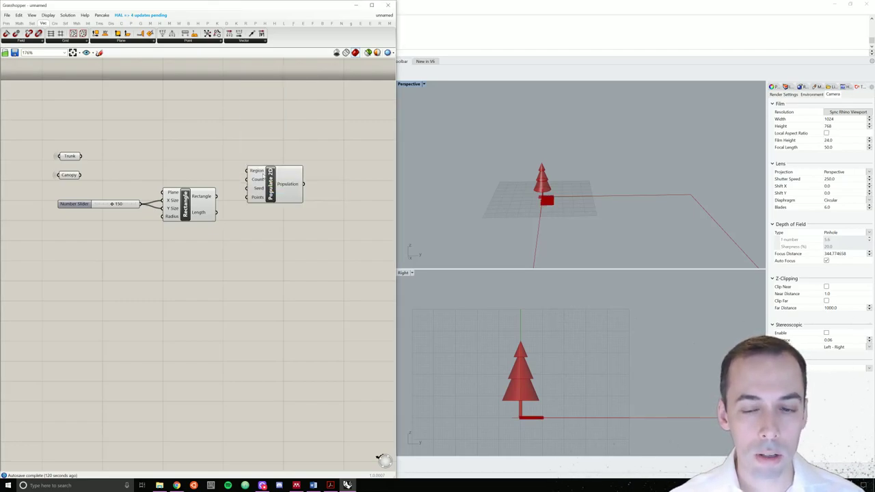
scroll(544, 202, up, 3)
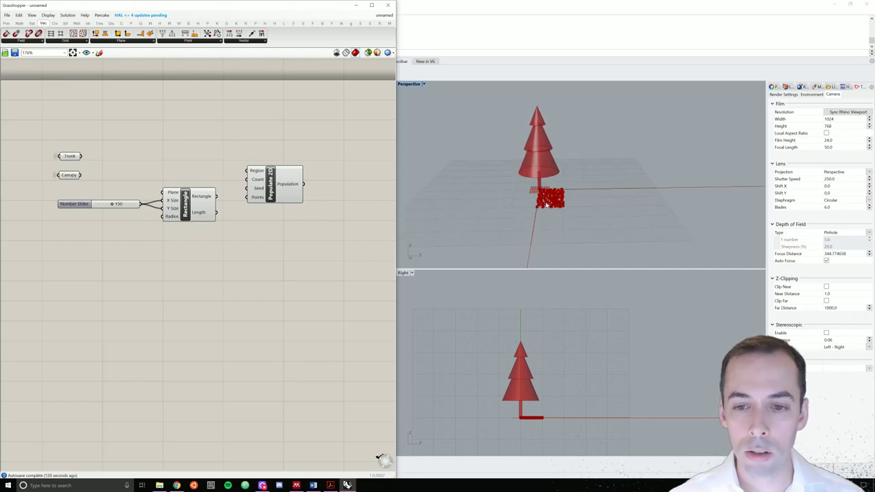
scroll(547, 204, down, 3)
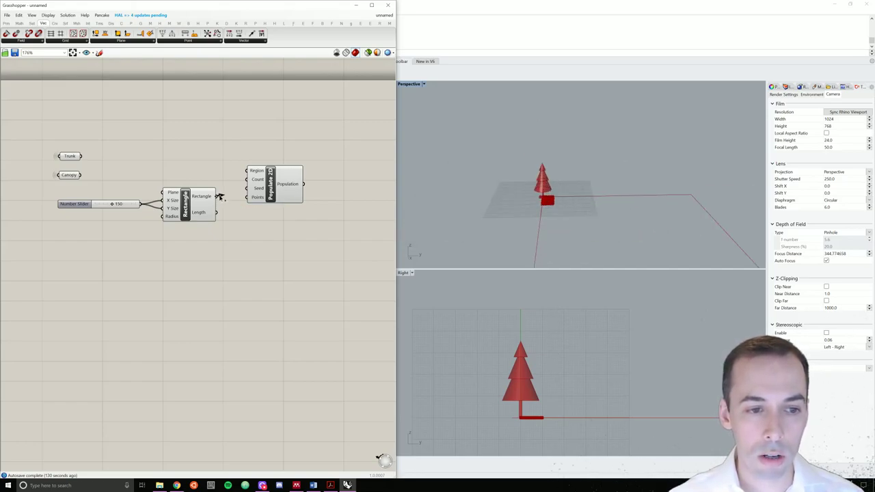
- Connect the Rectangle output to Populate 2D's Region input and move Populate 2D farther from the Rectangle component
drag(217, 196, 305, 207)
right_drag(617, 194, 587, 193)
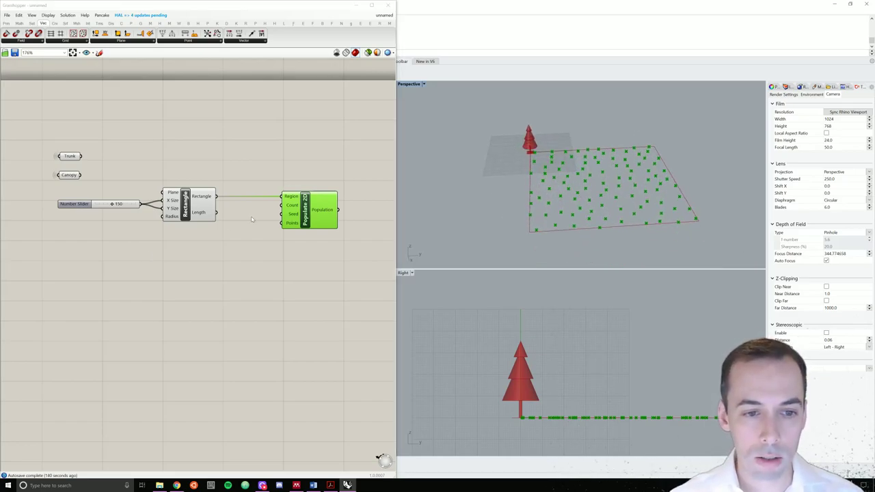
scroll(117, 246, up, 1)
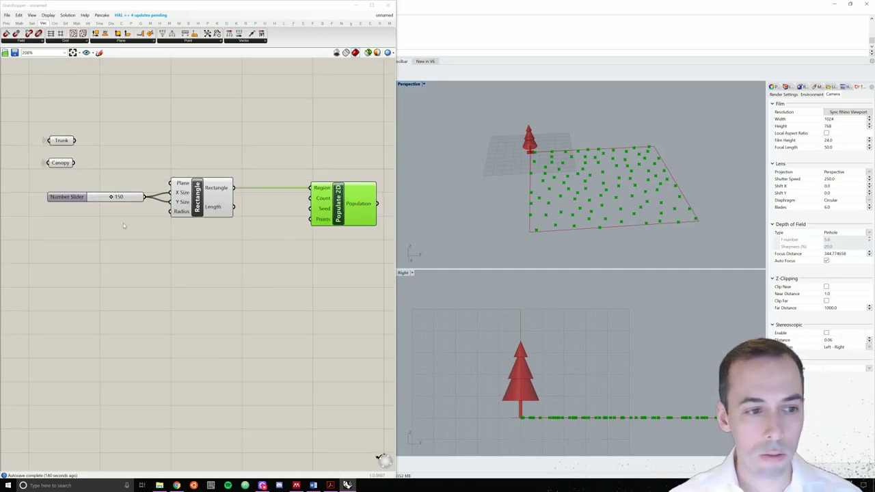
- Duplicate the 150 number slider below the original and connect the copy to Populate 2D's Count input
click(82, 198)
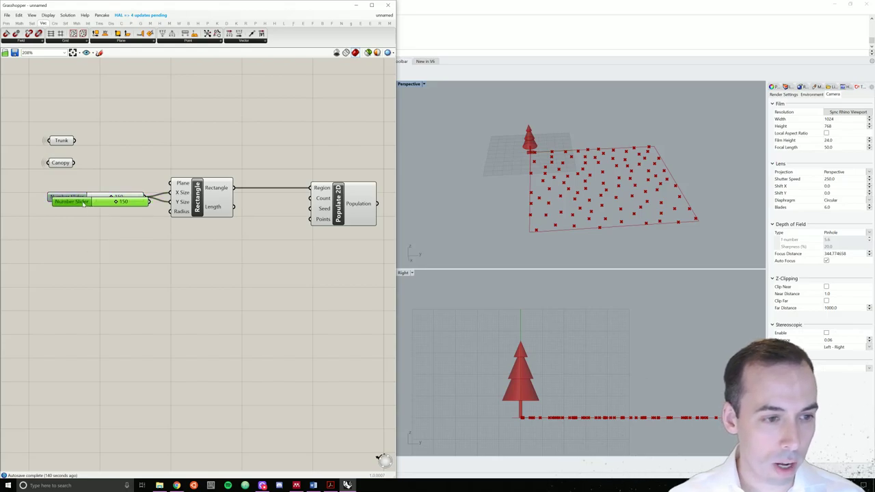
alt+drag(81, 199, 78, 234)
drag(144, 232, 311, 199)
- Insert a relay in the Count wire and move it down so the wire runs below the Rectangle component
double_click(254, 207)
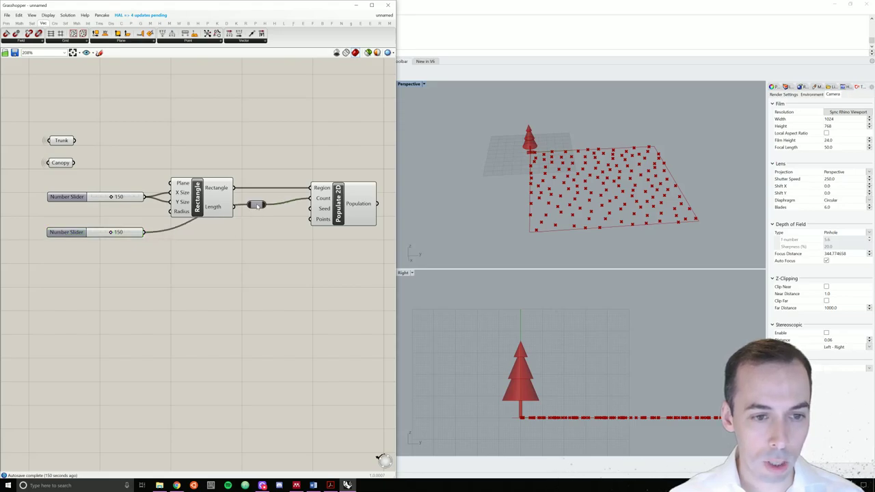
drag(255, 205, 271, 232)
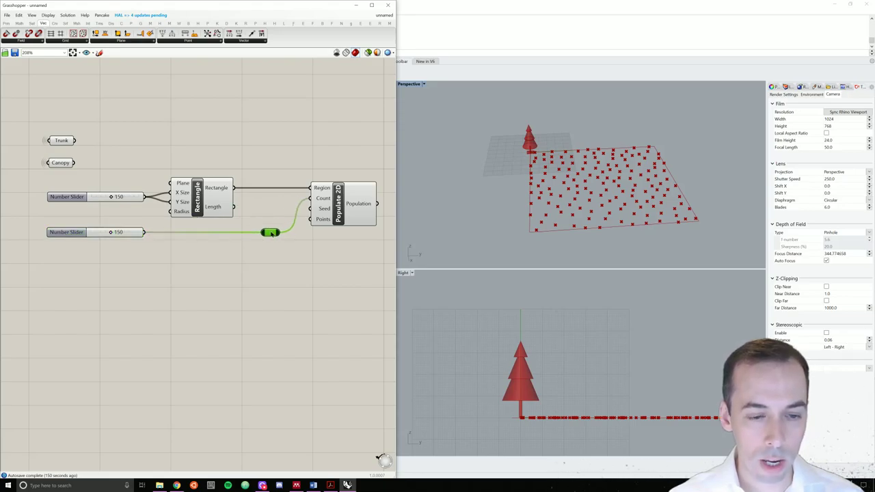
click(214, 250)
- Set the Count slider to 360 and inspect the populated points in the Perspective view
drag(110, 233, 132, 233)
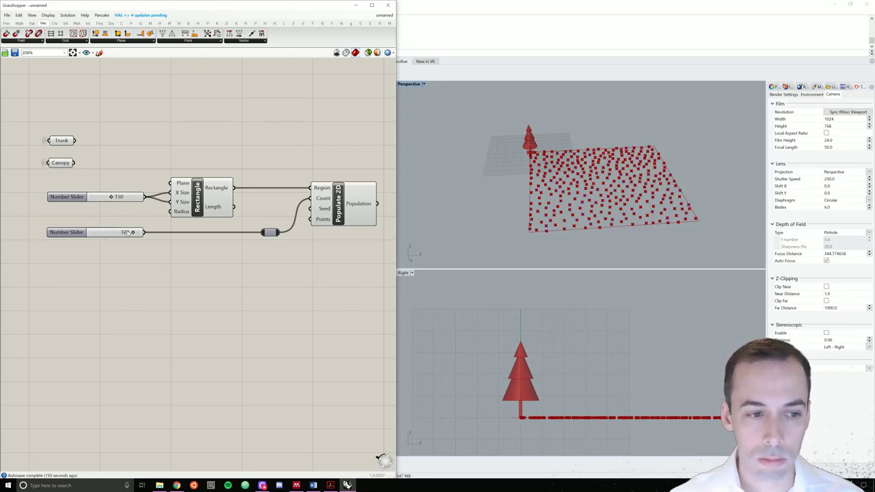
drag(131, 233, 148, 235)
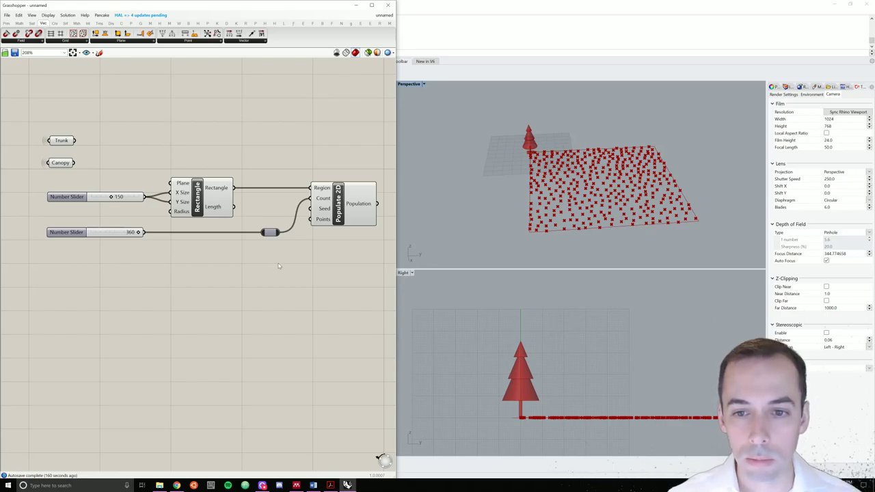
right_drag(478, 230, 506, 172)
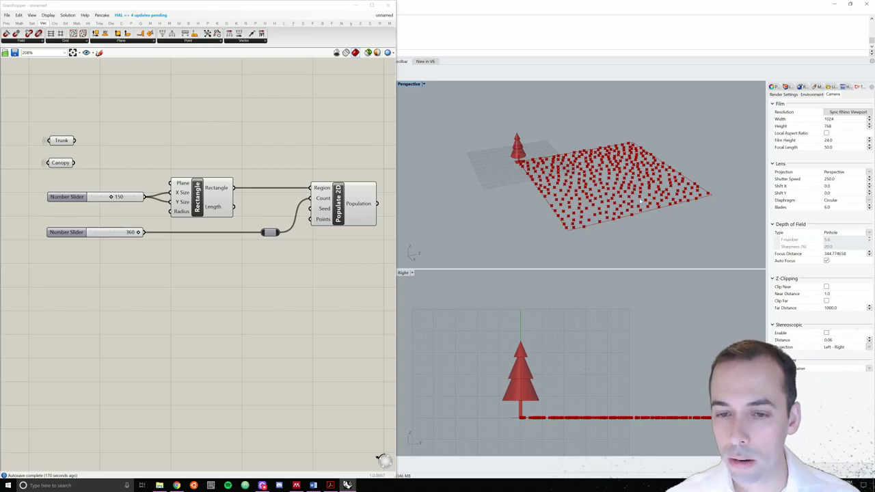
right_drag(293, 315, 246, 303)
right_drag(540, 212, 540, 150)
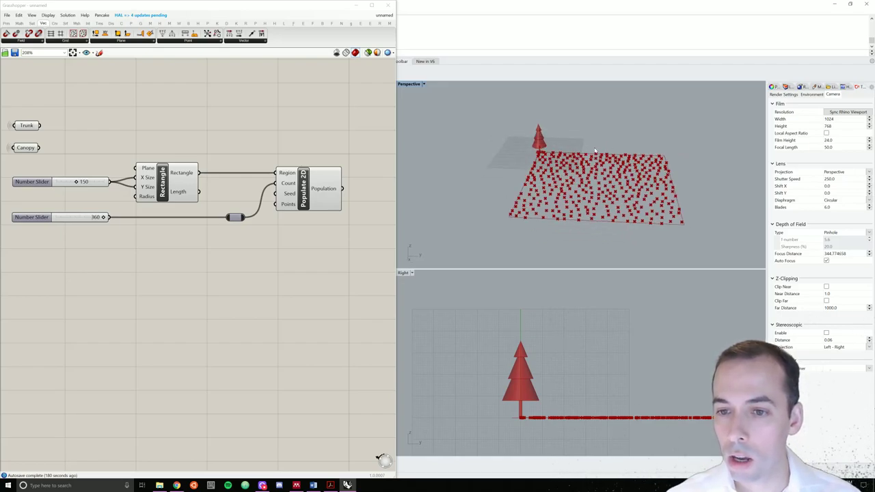
right_drag(674, 186, 618, 194)
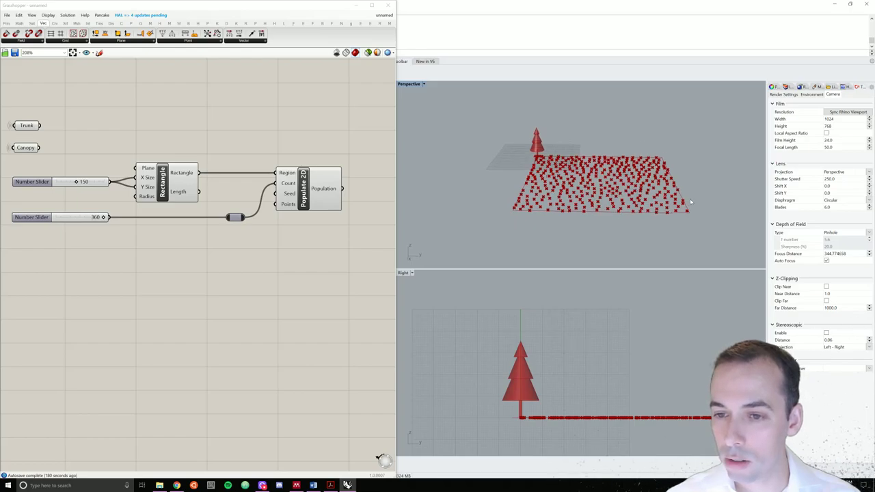
- Add a two-point Line component below and beyond the Populate 2D component
scroll(243, 245, down, 3)
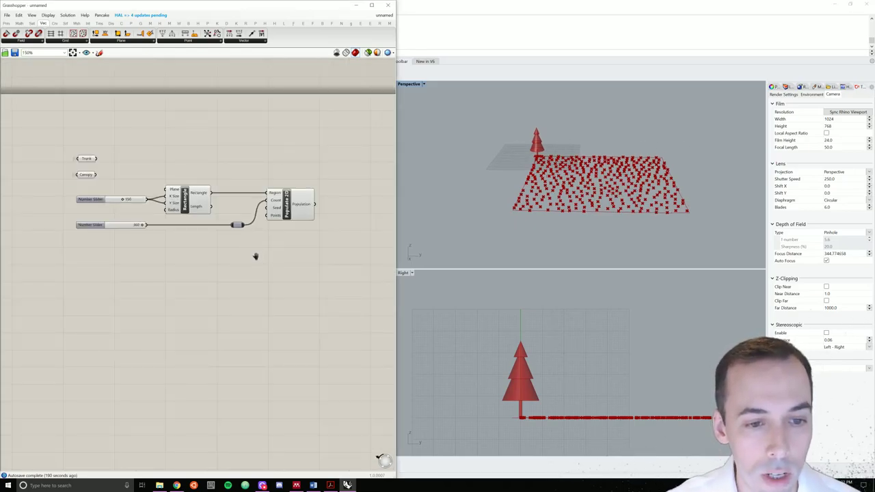
double_click(337, 233)
text(line)
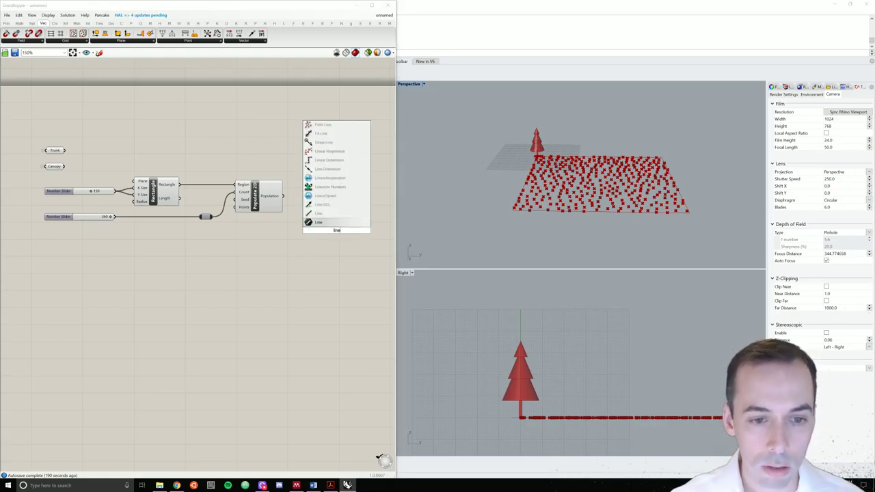
click(321, 214)
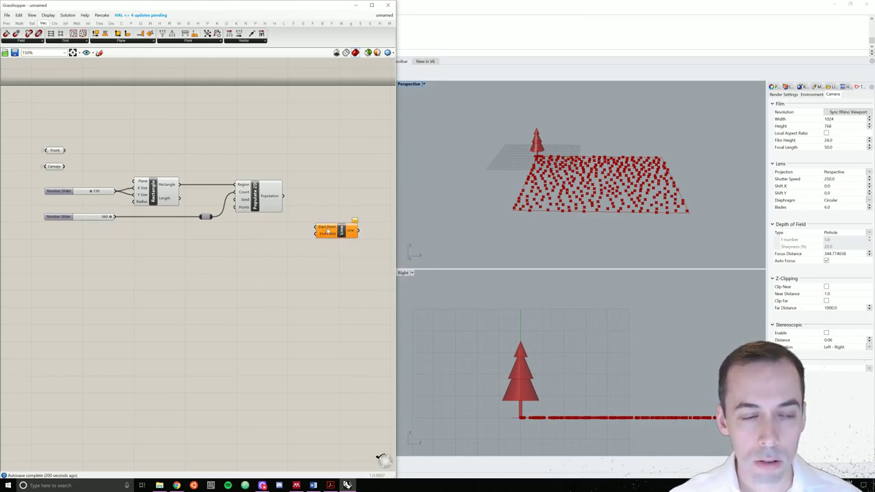
- Add a Panel next to the Line component's inputs and set its content to 0,0,0
double_click(290, 239)
text(panel)
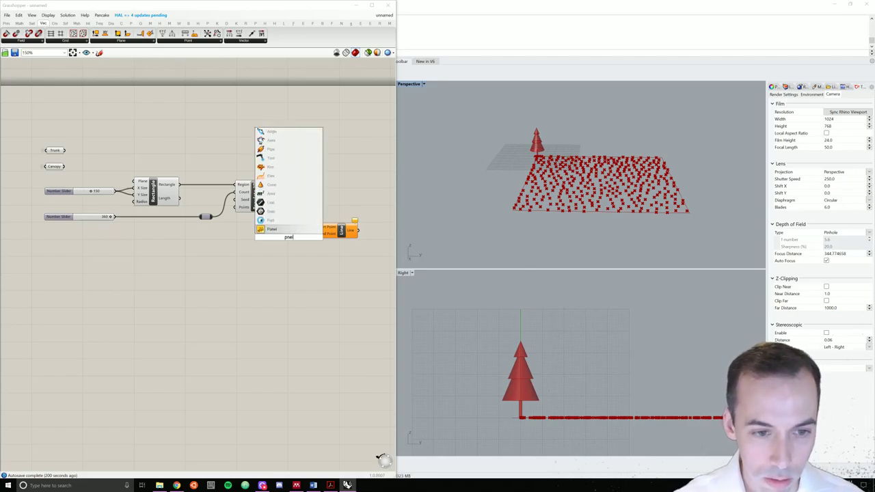
key(Return)
click(282, 240)
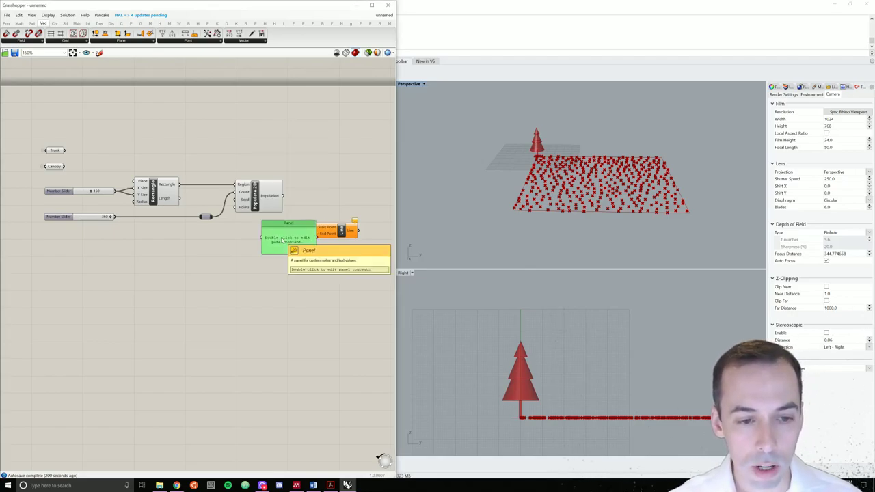
double_click(282, 241)
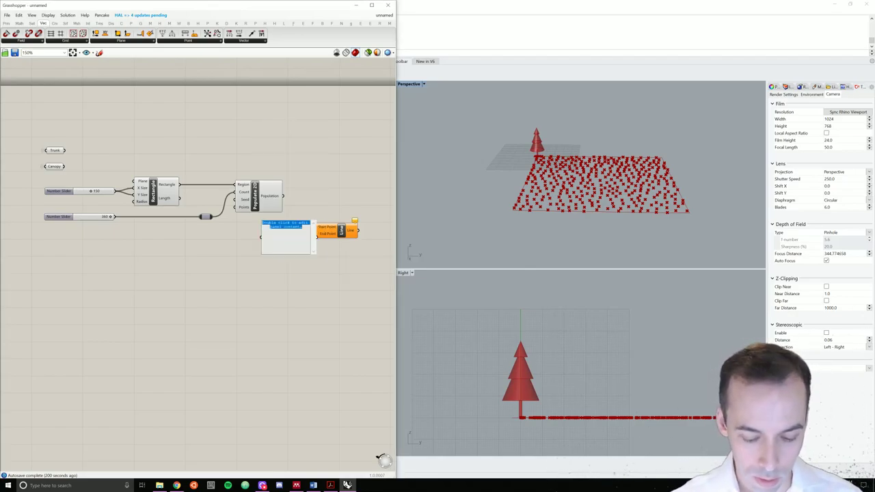
text(0,0,0)
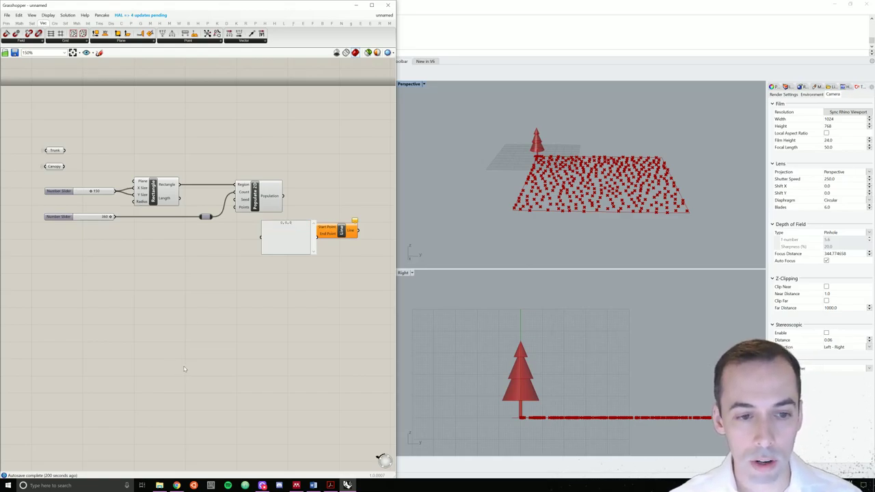
- Rename the 0,0,0 panel as Origin
right_click(278, 222)
click(292, 227)
text(Origin)
key(Return)
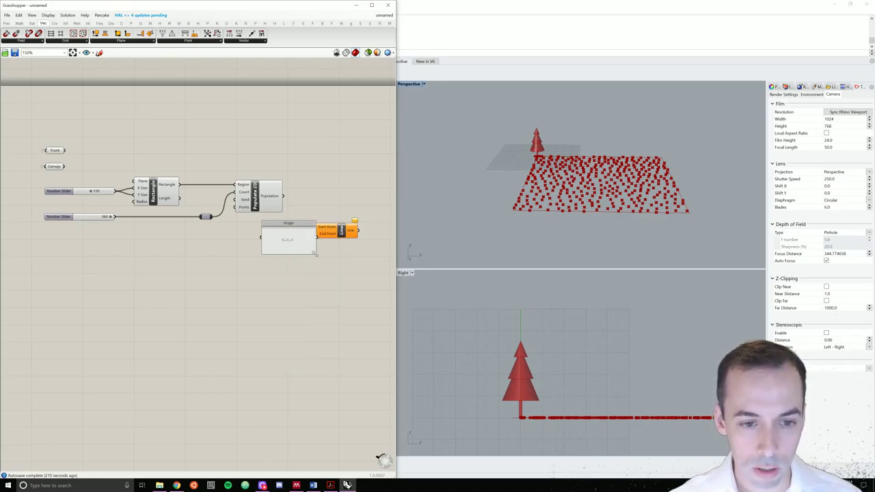
- Shrink the Origin panel, connect it to the Line's Start Point input and place it just before the Line component
drag(316, 254, 295, 227)
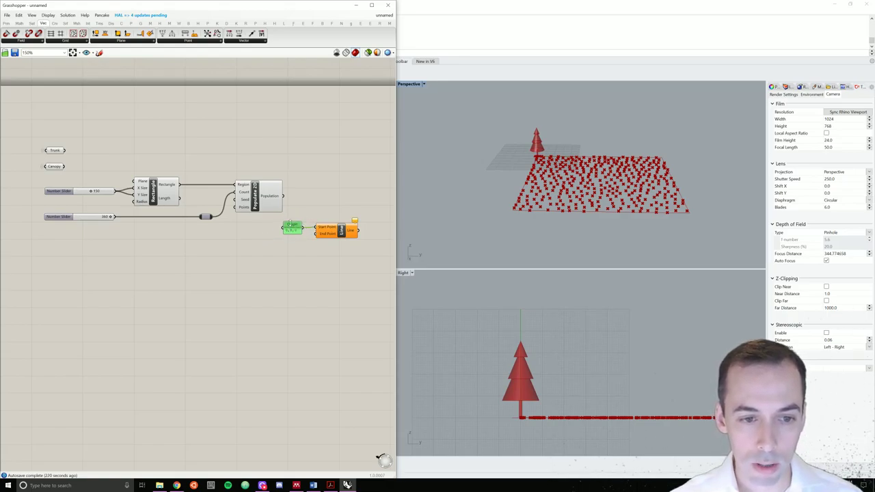
drag(290, 227, 295, 227)
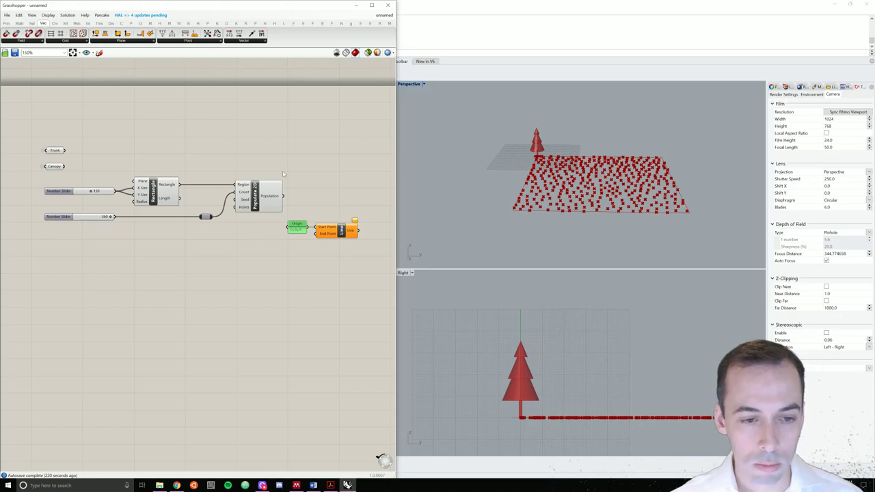
click(108, 239)
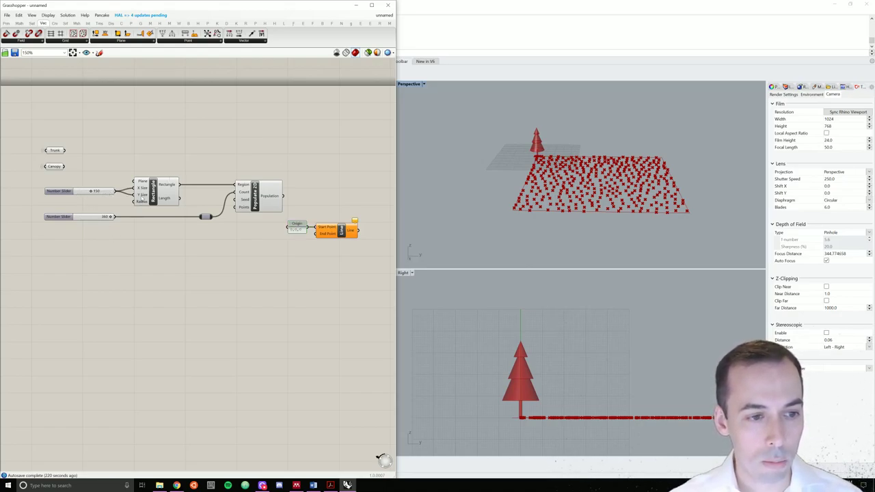
- Add a Construct Point component before the Line, connect its Point output to the Line's End Point and place it below the Origin panel
drag(118, 194, 313, 238)
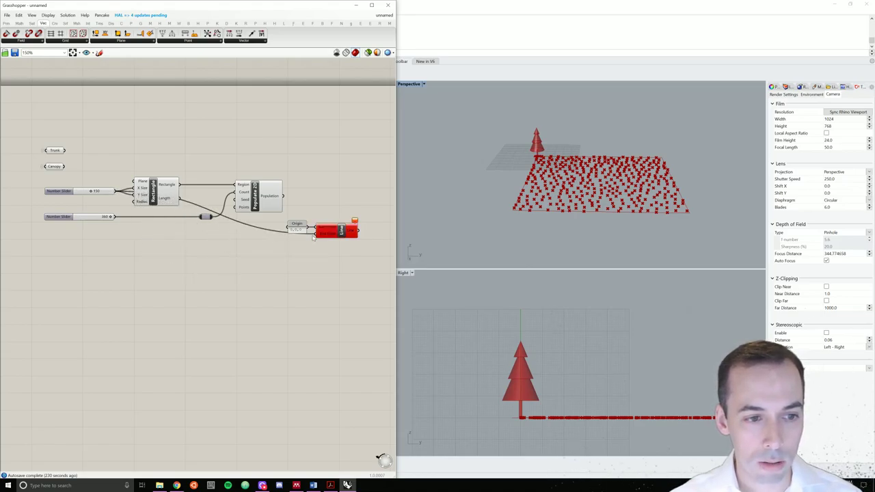
double_click(255, 245)
text(construct)
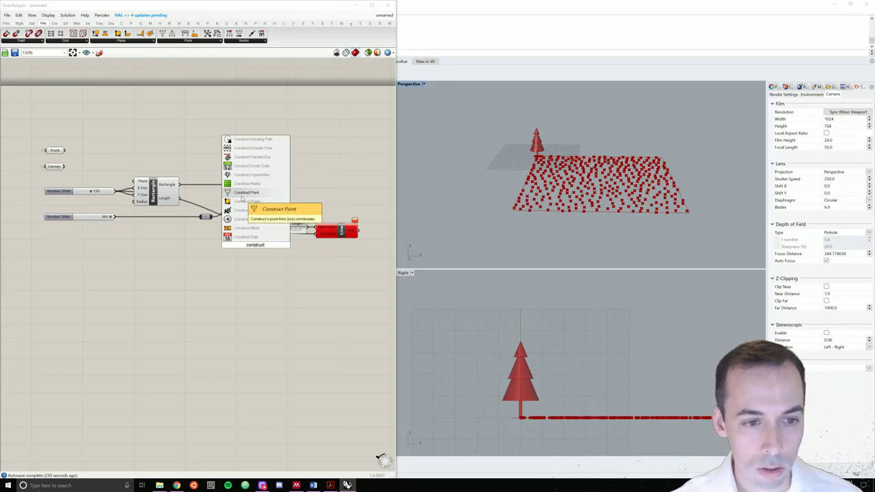
click(241, 205)
drag(279, 244, 328, 235)
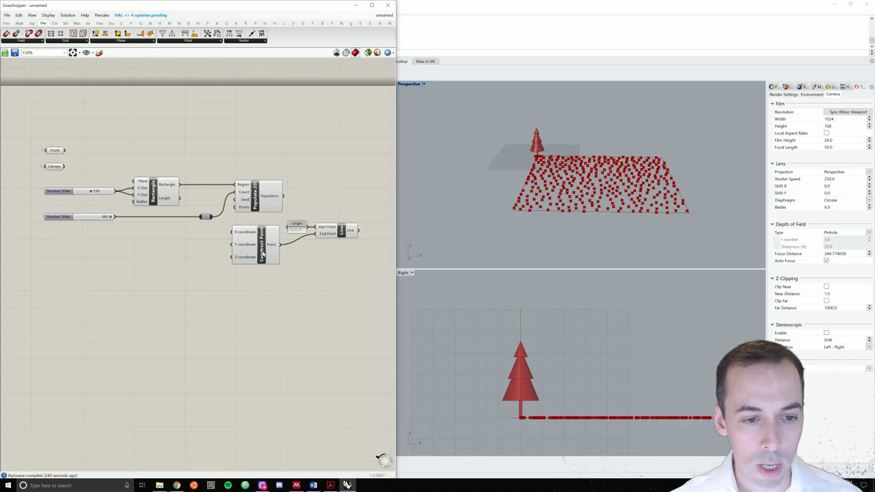
drag(262, 255, 260, 268)
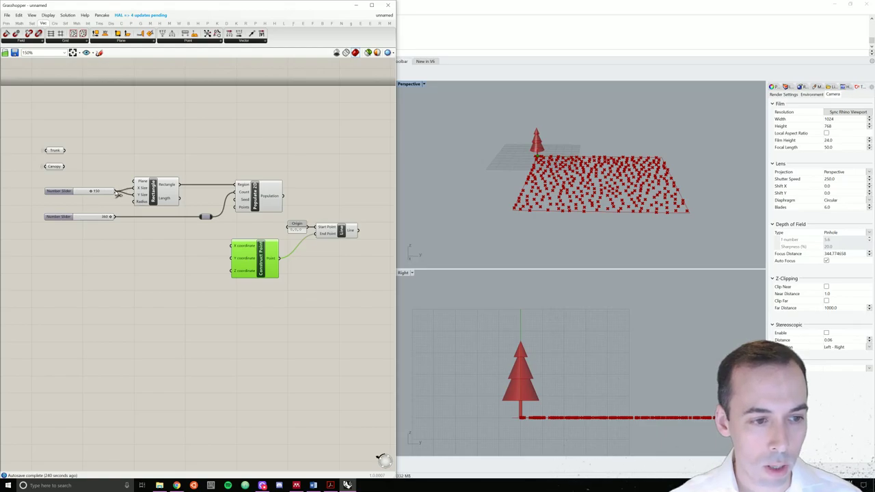
- Connect the 150 slider to Construct Point's Y coordinate through a relay, and shift the downstream components farther from the sliders
drag(115, 191, 164, 258)
double_click(219, 258)
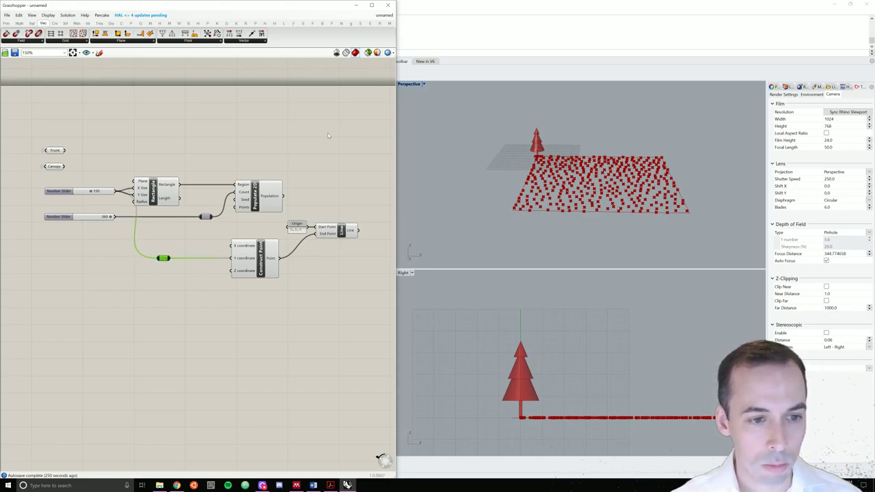
drag(348, 127, 152, 302)
drag(154, 196, 169, 197)
click(203, 358)
right_drag(294, 318, 270, 308)
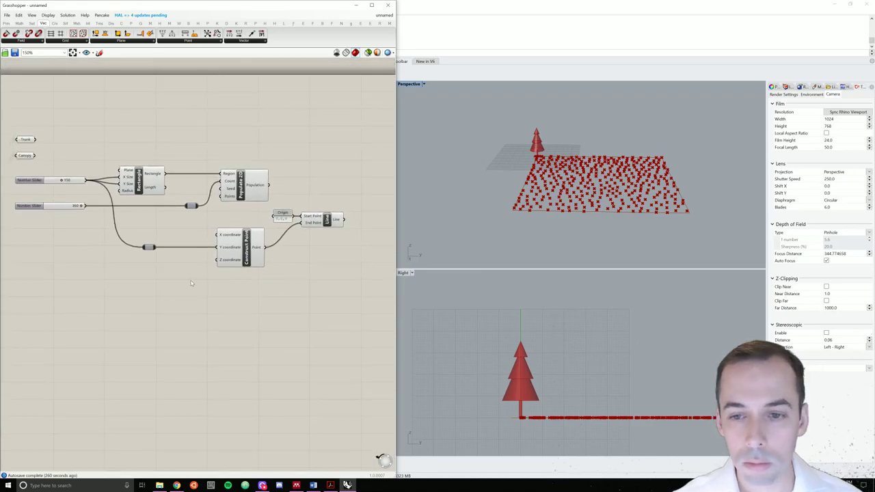
click(328, 219)
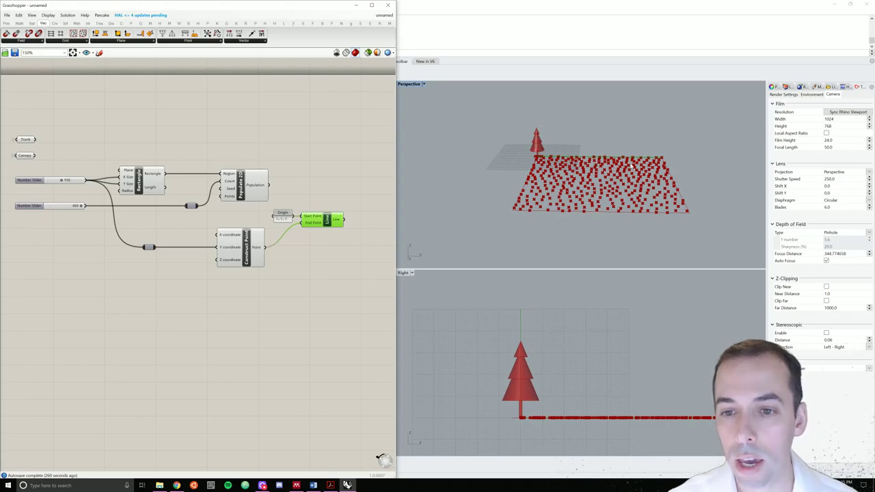
- Add a Multiplication component and place it just below the relay leading to Construct Point
right_drag(172, 298, 201, 279)
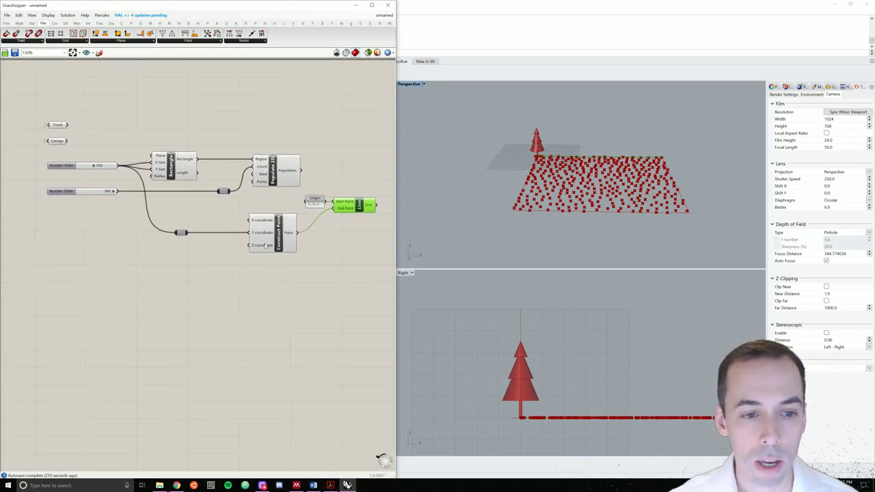
double_click(171, 245)
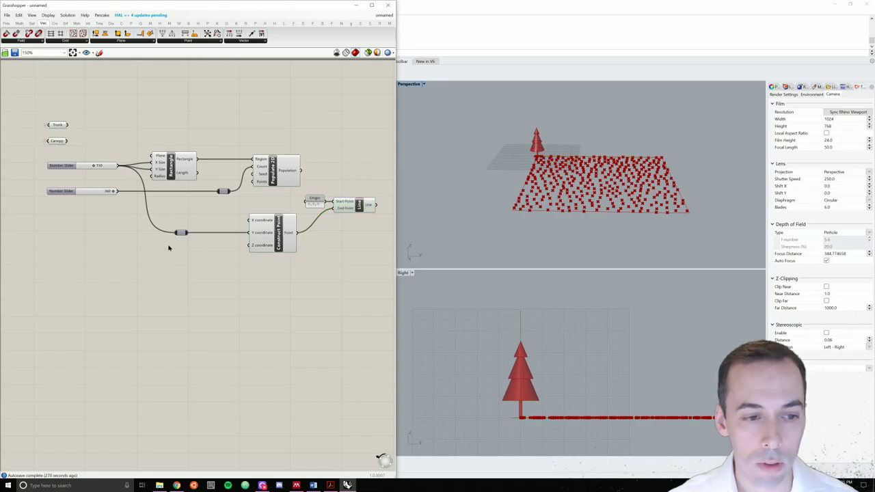
text(mult)
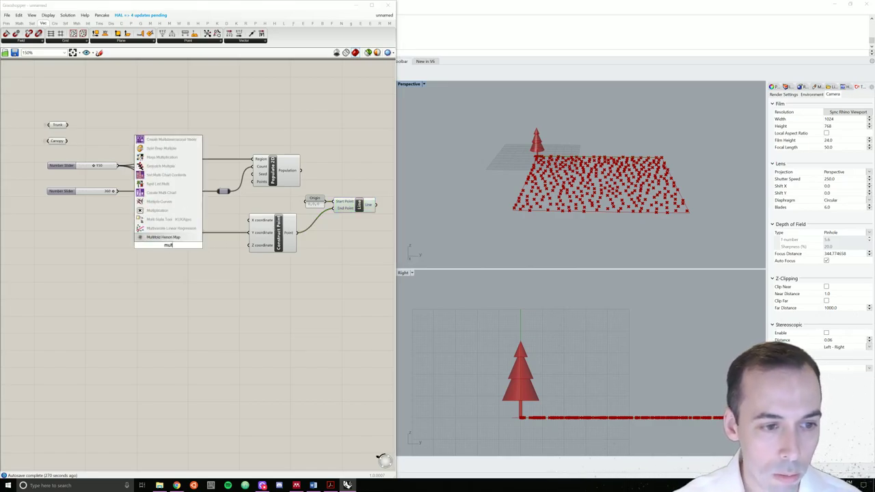
key(Up)
key(Up)
key(Up)
key(Return)
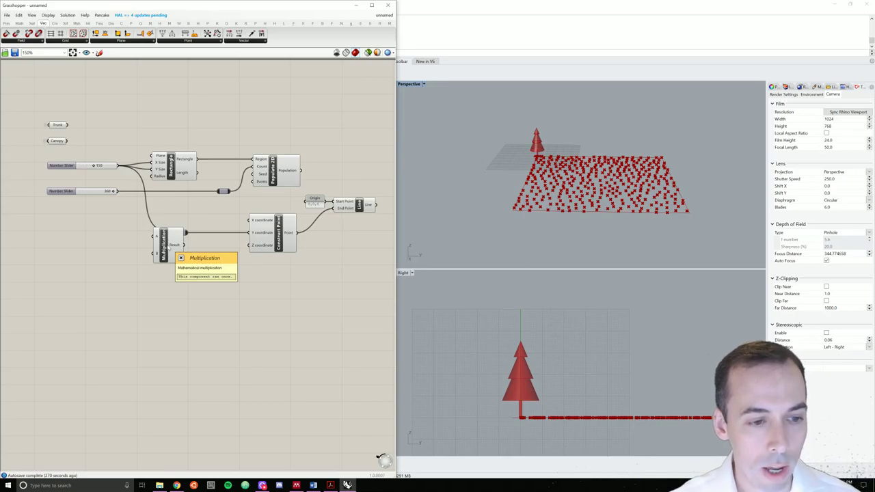
drag(169, 246, 184, 257)
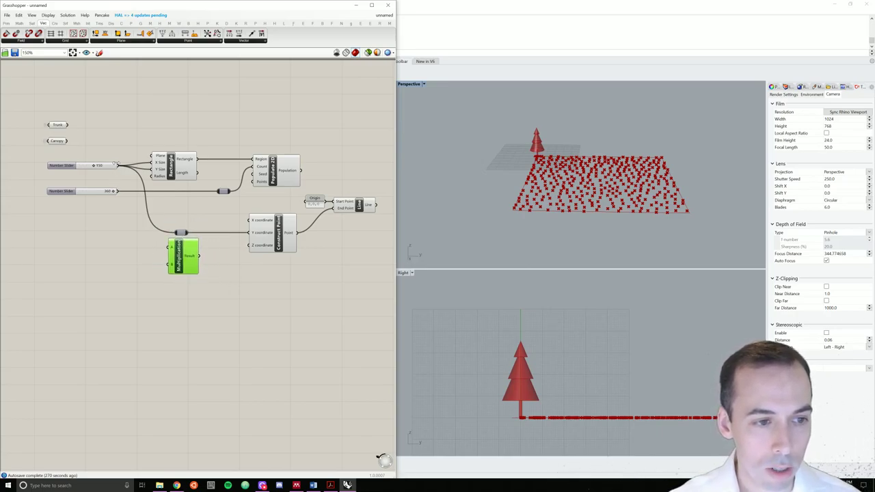
- Replace the relay with Multiplication, wiring the 150 slider into input A and the Result into Construct Point's Y coordinate
drag(118, 165, 249, 232)
key(Delete)
drag(180, 258, 178, 231)
click(120, 239)
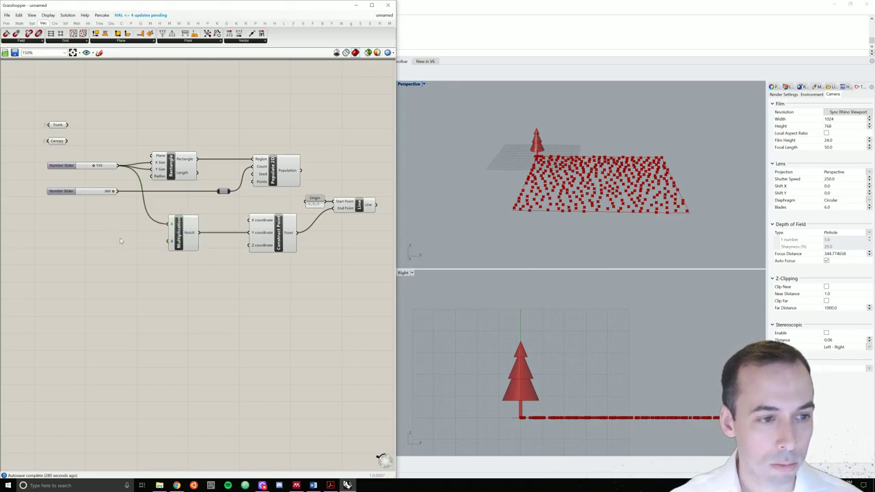
- Add a Number Slider beside Multiplication's B input and set its value to 0.75
double_click(114, 245)
text(num)
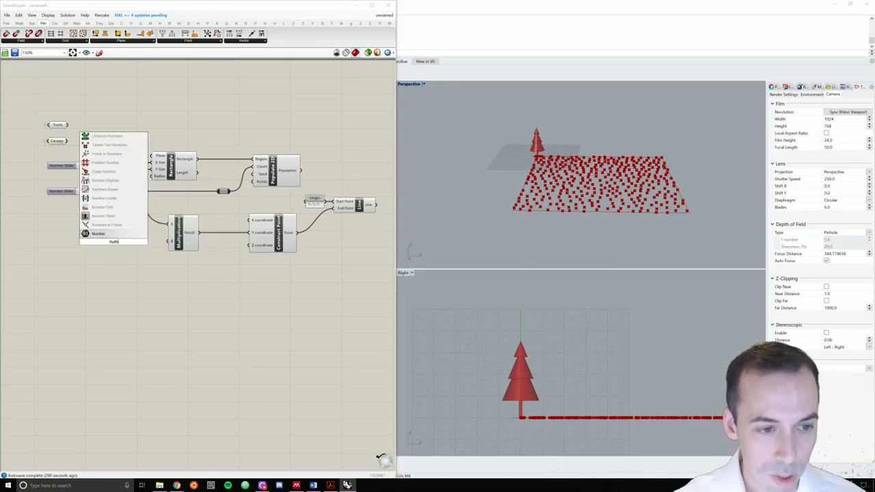
click(104, 217)
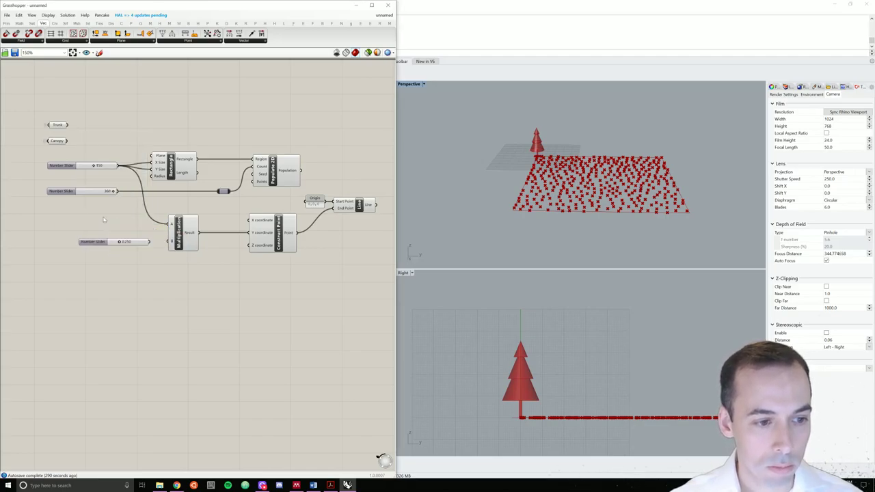
drag(120, 242, 128, 242)
double_click(128, 242)
text(0.75)
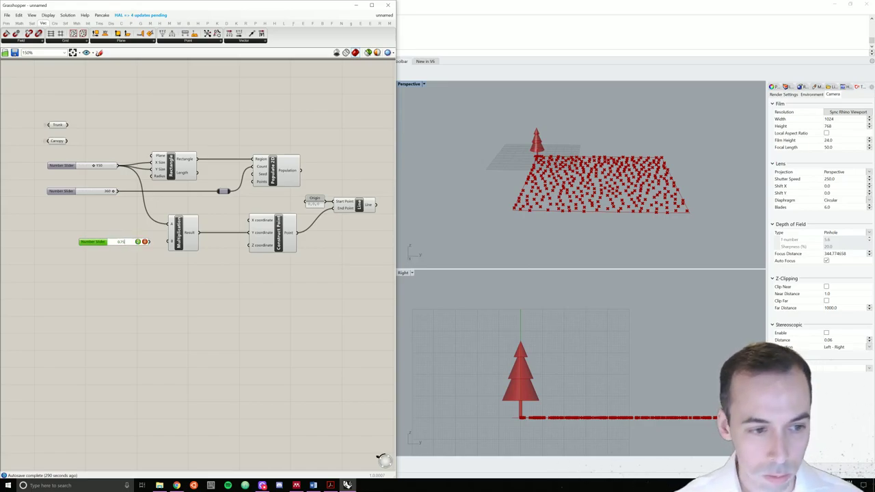
key(Return)
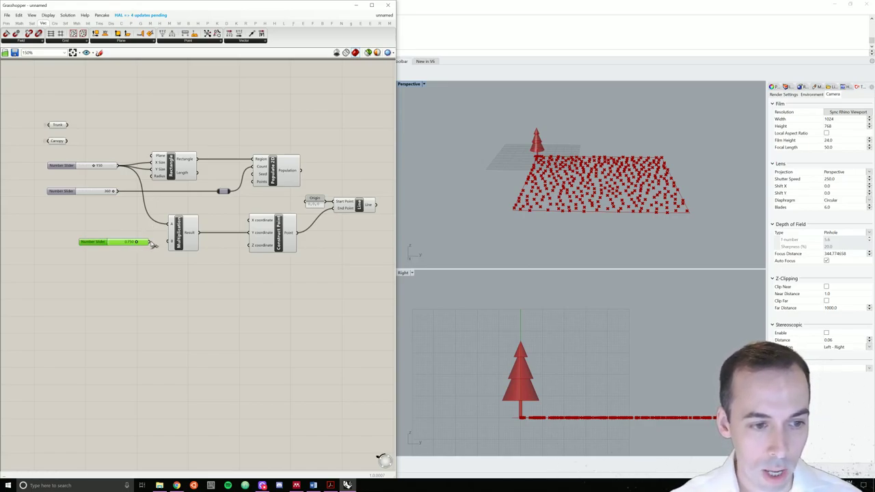
- Connect the 0.75 slider to Multiplication's B input, align it under the other sliders and set its precision to 2 digits
drag(94, 244, 69, 231)
double_click(61, 243)
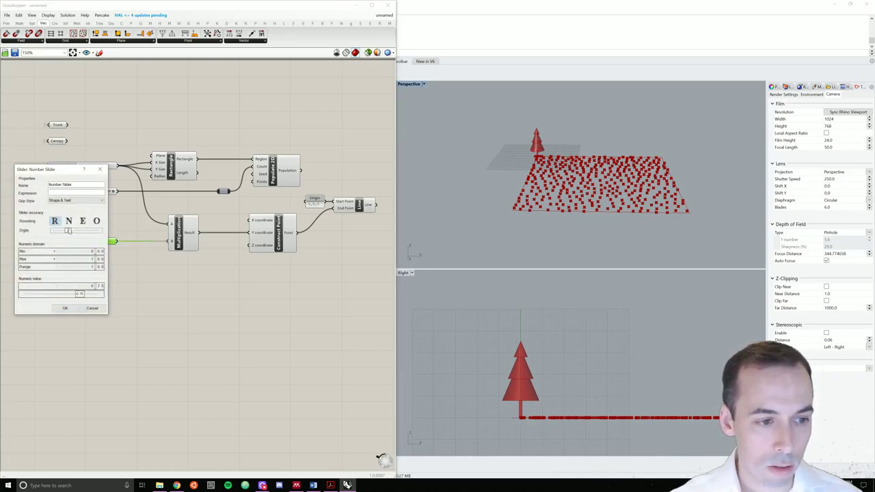
click(65, 309)
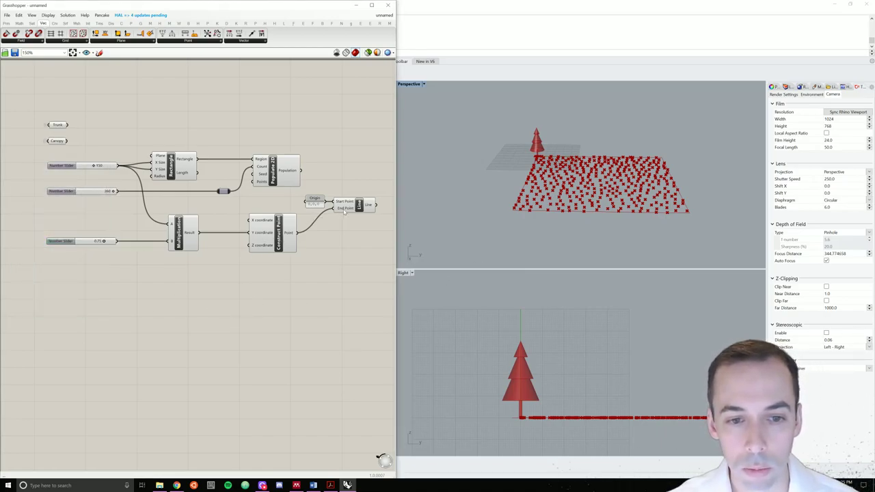
- Test the Line's length by raising the multiplier slider to 0.86 and lowering it again
click(368, 211)
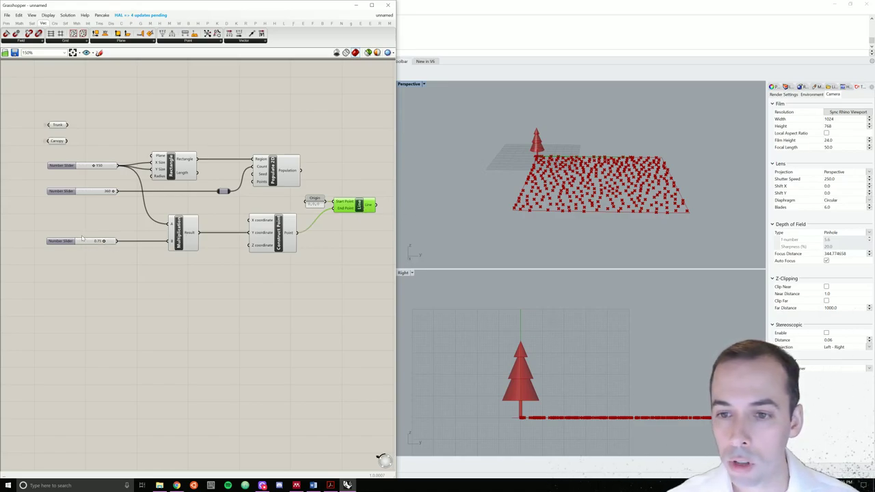
click(101, 242)
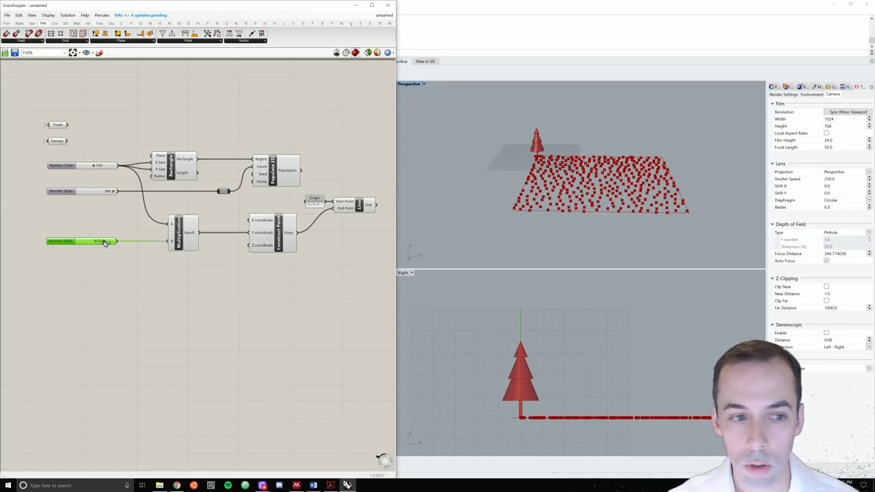
drag(96, 242, 107, 241)
click(279, 233)
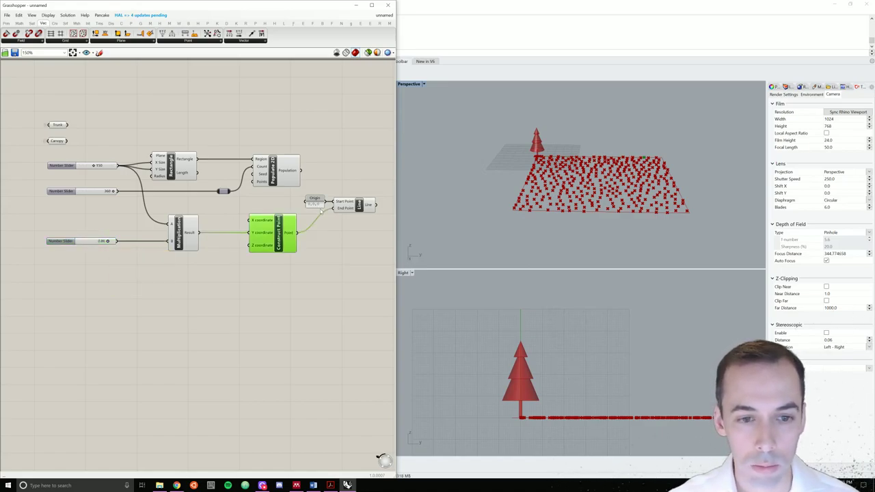
click(358, 207)
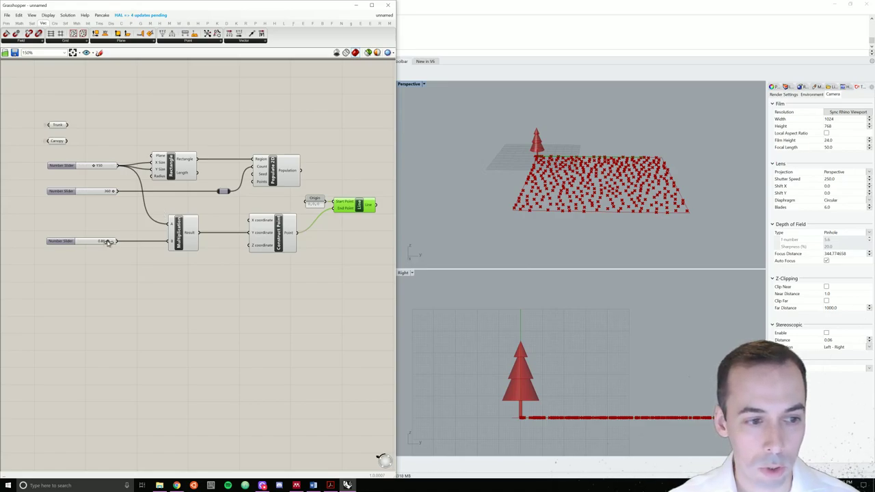
mouse_move(109, 241)
mouse_down()
mouse_move(87, 242)
mouse_move(101, 241)
mouse_up()
click(146, 324)
- Add a Curve Closest Point component beyond the Line component
right_drag(530, 169, 542, 164)
right_drag(327, 283, 291, 229)
scroll(306, 265, down, 2)
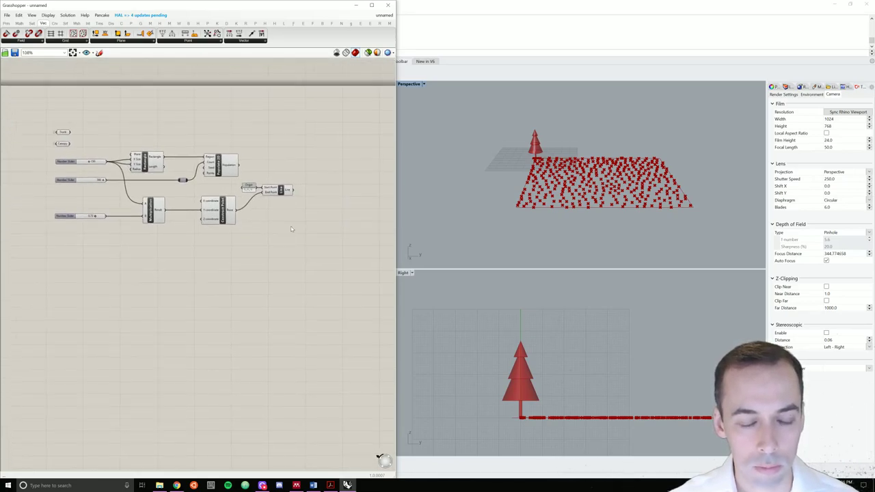
double_click(326, 191)
text(clo)
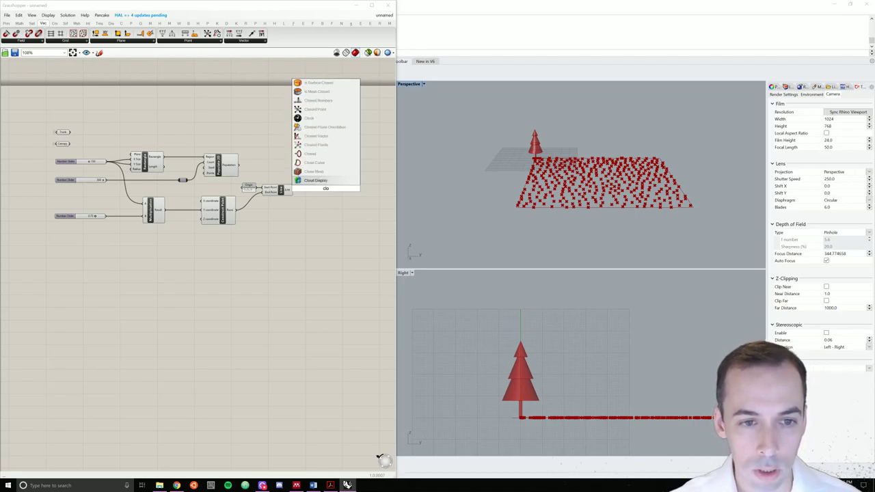
text(s)
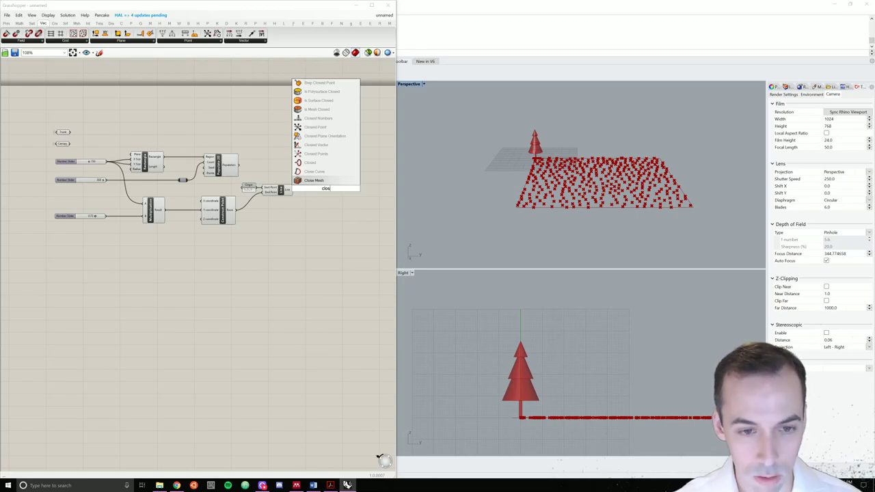
text(est cur)
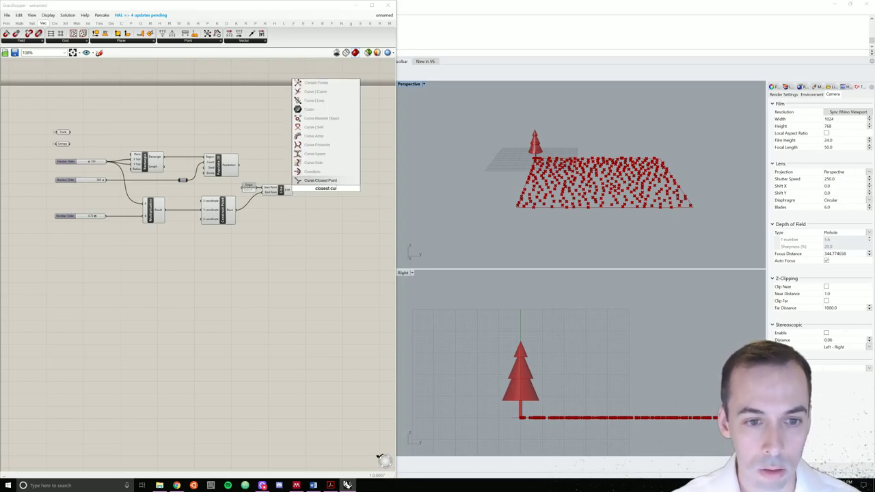
click(333, 182)
right_drag(311, 205, 275, 216)
scroll(275, 215, up, 3)
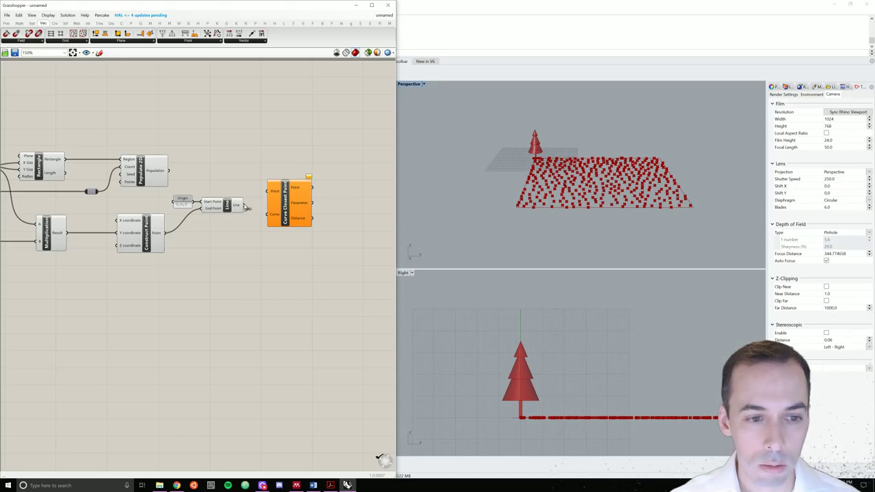
- Connect the Line output to Curve Closest Point's Curve input and the Populate 2D Population output to its Point input, aligning the component with the Line
drag(244, 205, 284, 194)
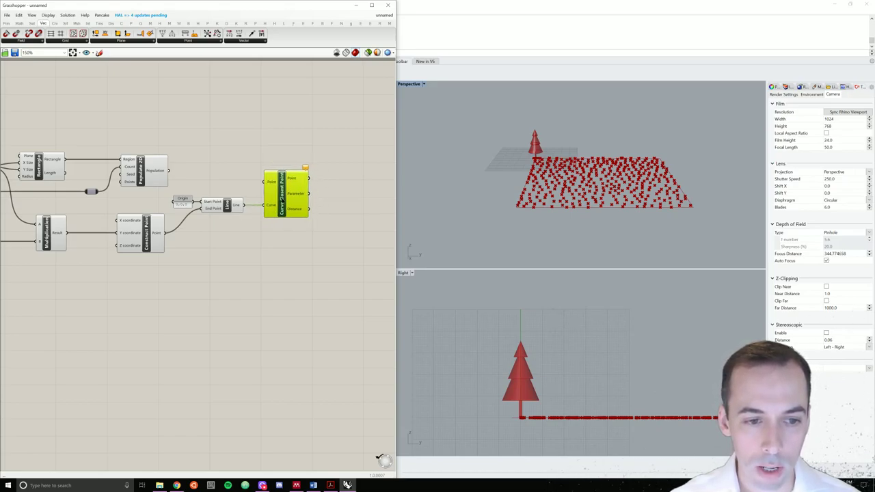
drag(282, 198, 280, 200)
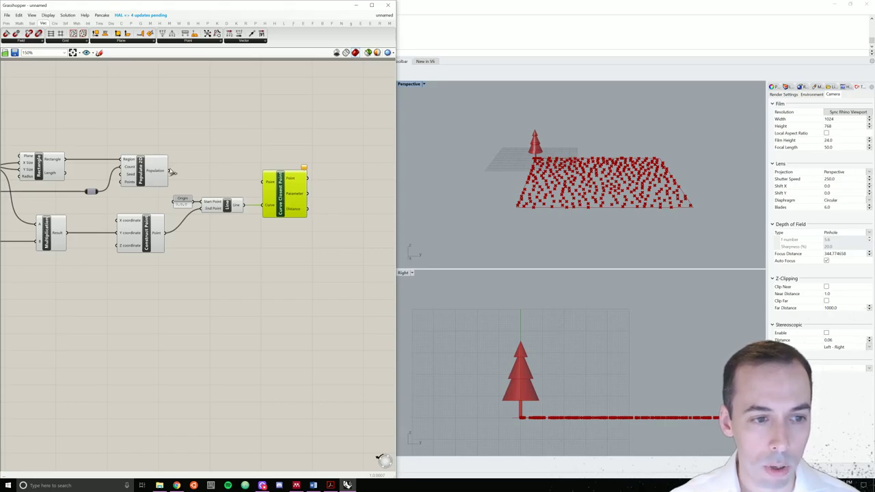
drag(168, 170, 263, 182)
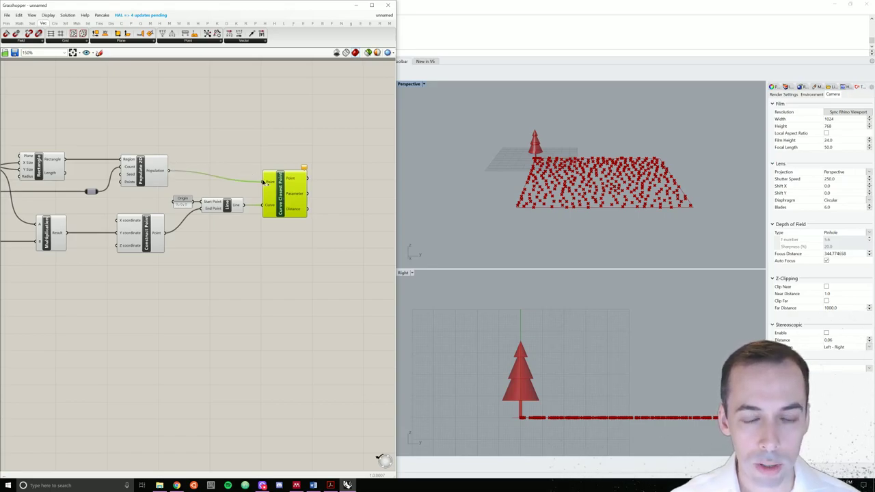
scroll(613, 155, up, 4)
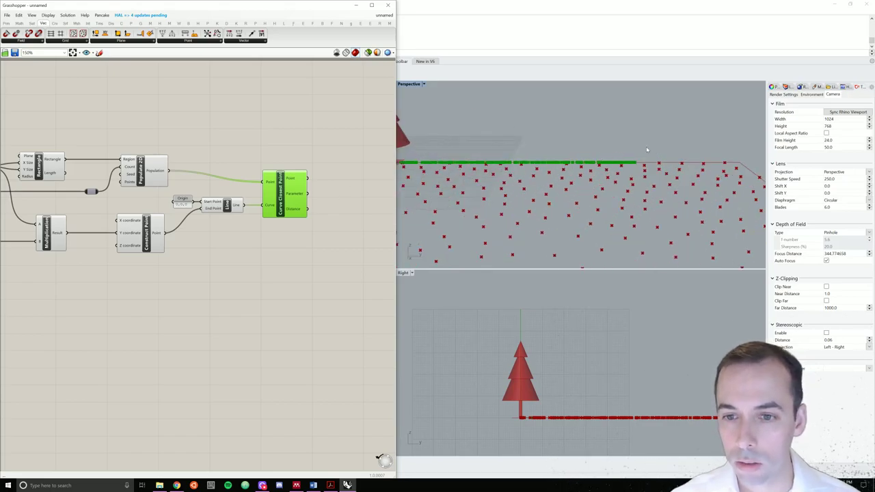
mouse_move(541, 190)
right_down()
mouse_move(601, 191)
mouse_move(540, 187)
right_up()
click(327, 192)
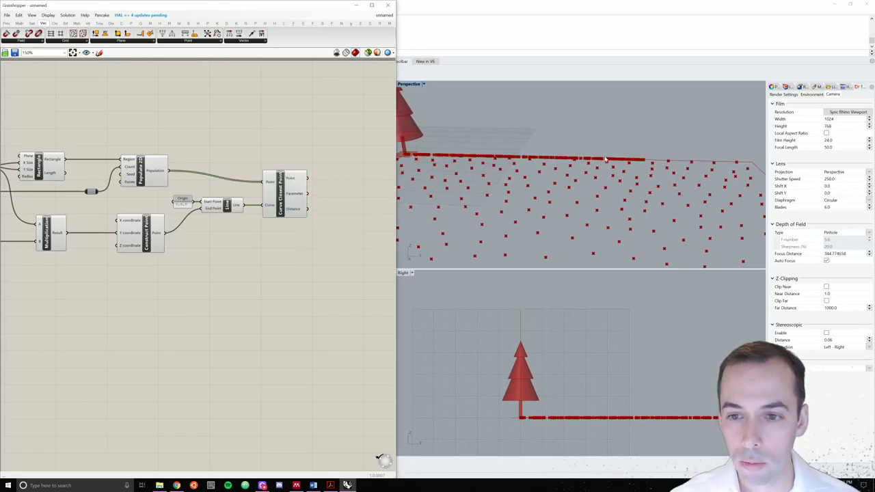
right_drag(609, 160, 607, 186)
scroll(283, 213, down, 4)
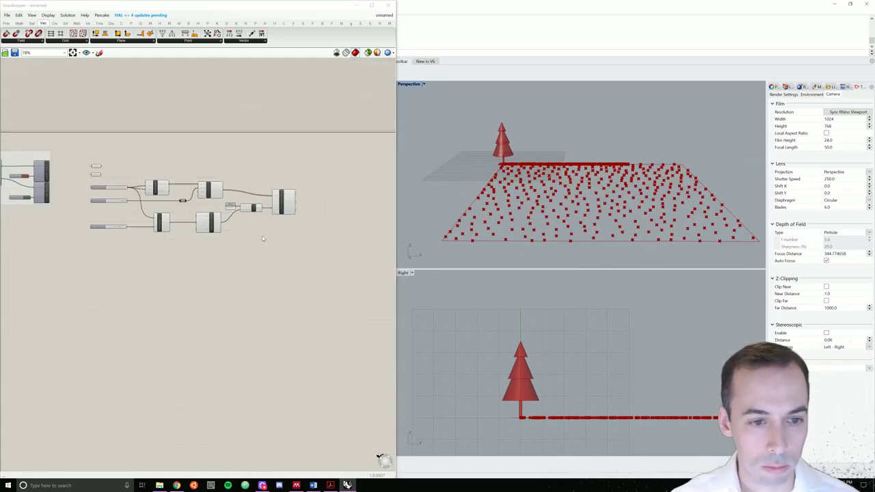
- Hide the preview of the Populate 2D component so its points no longer display in the viewports
scroll(263, 239, up, 4)
drag(266, 258, 55, 92)
right_click(160, 147)
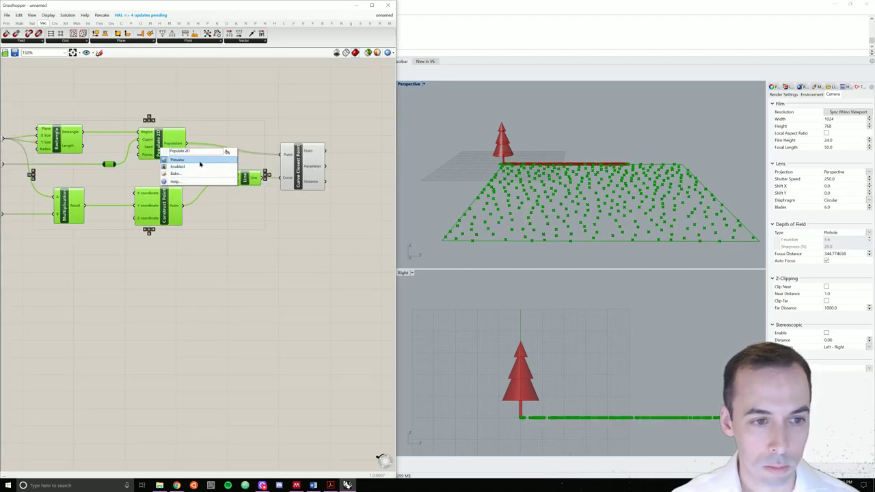
click(200, 161)
right_drag(236, 207, 181, 222)
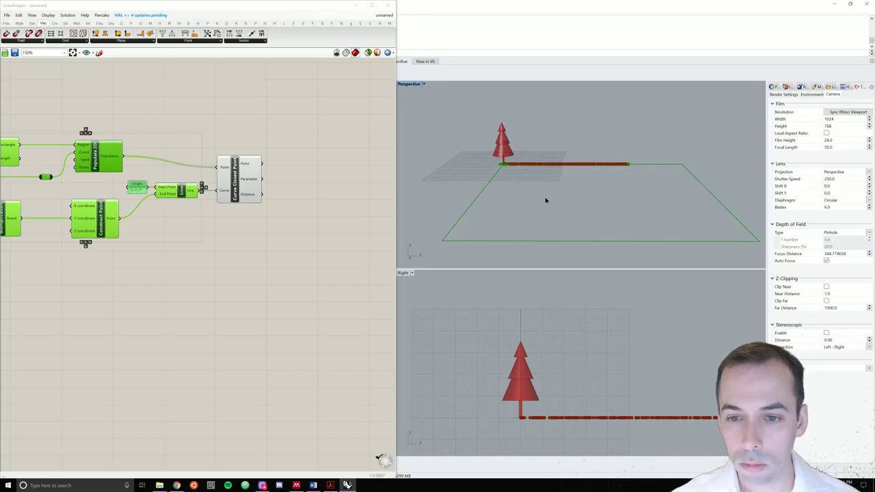
right_drag(545, 197, 530, 207)
click(316, 202)
right_drag(317, 203, 256, 262)
scroll(249, 219, down, 3)
scroll(142, 241, up, 4)
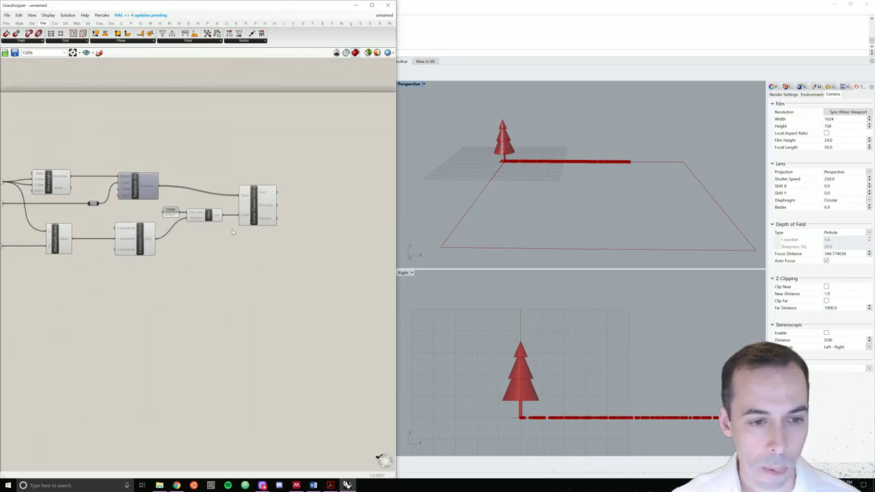
- Add an Addition component beyond Curve Closest Point and connect the Parameter output to its B input
mouse_move(267, 207)
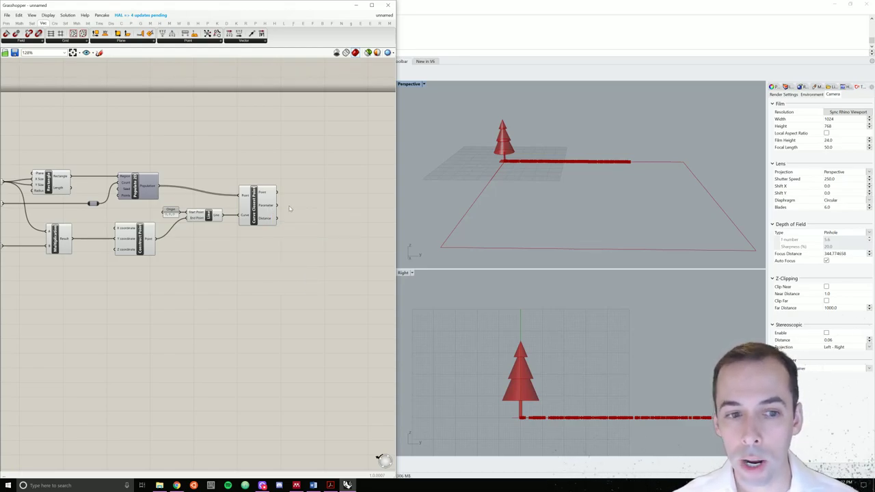
double_click(309, 206)
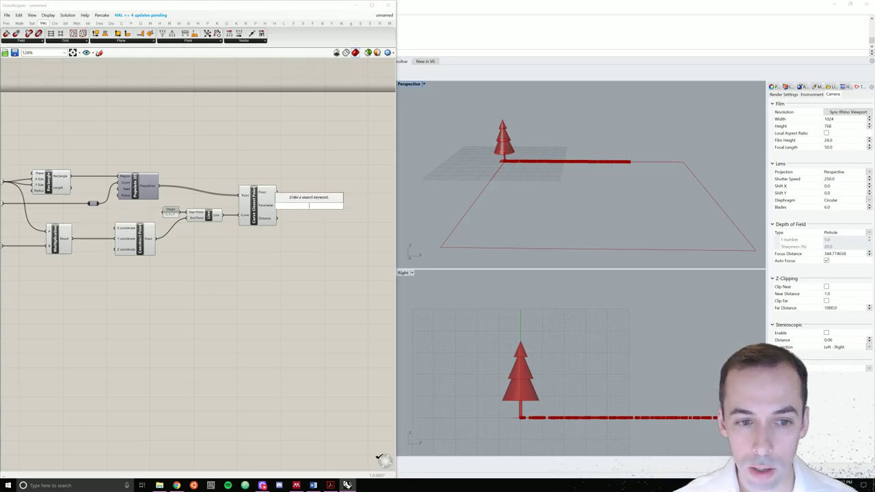
text(add)
click(295, 171)
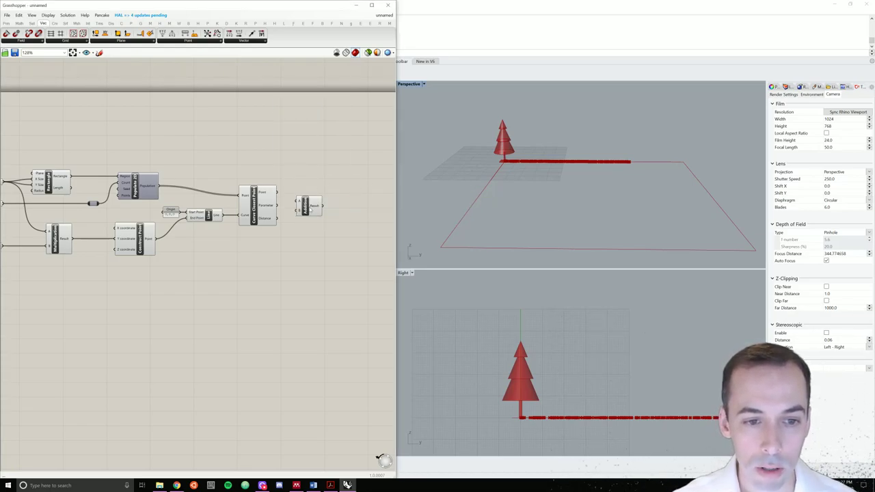
drag(276, 207, 335, 201)
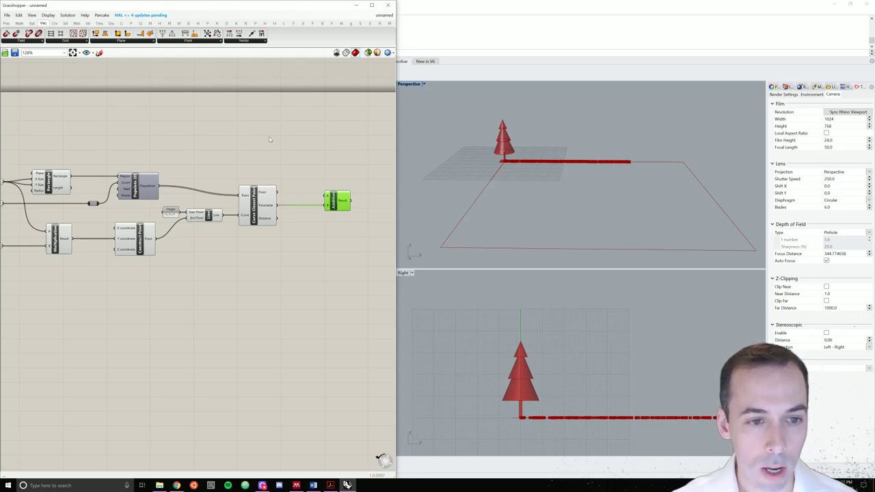
- Add a Random component above Curve Closest Point
double_click(257, 162)
text(random)
key(Return)
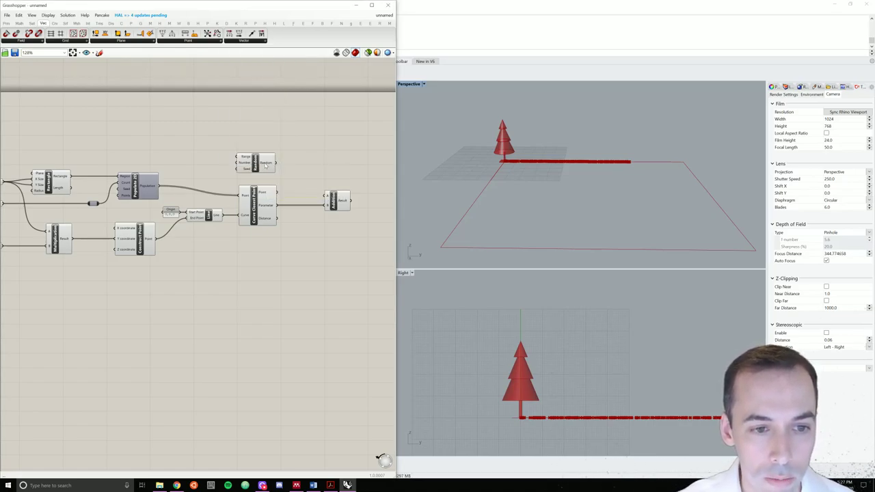
- Add a List Length component, feed it the Populate 2D Population output, and connect its Length output to Random's Number input
right_drag(197, 171, 249, 175)
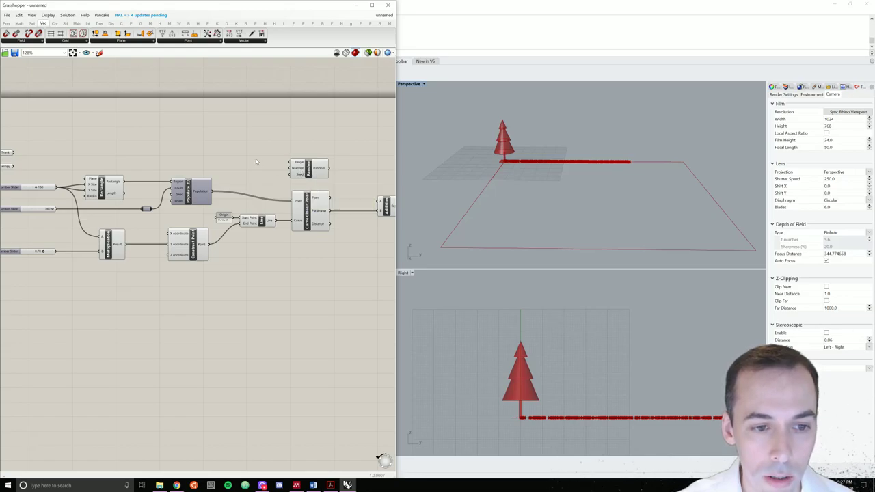
mouse_move(199, 195)
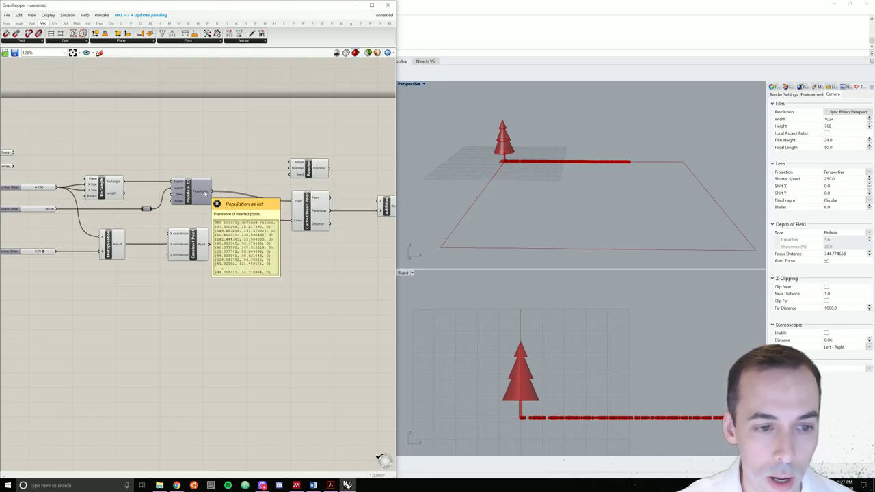
double_click(249, 170)
text(list)
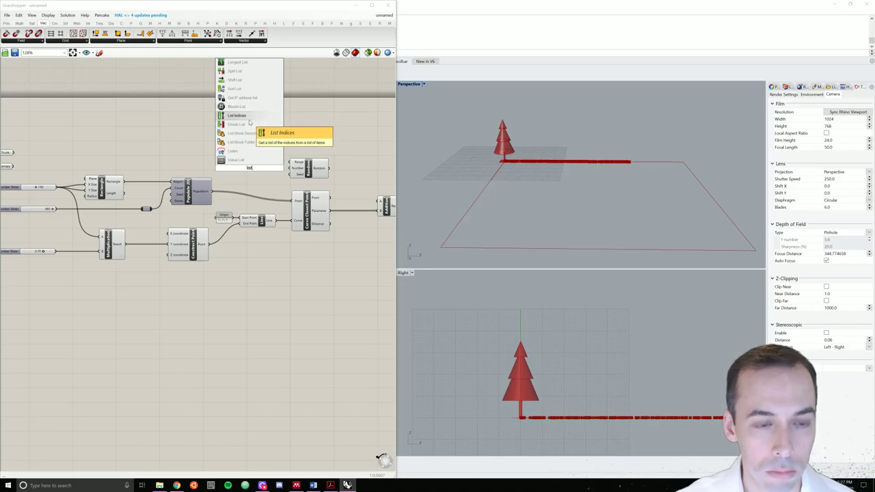
text( len)
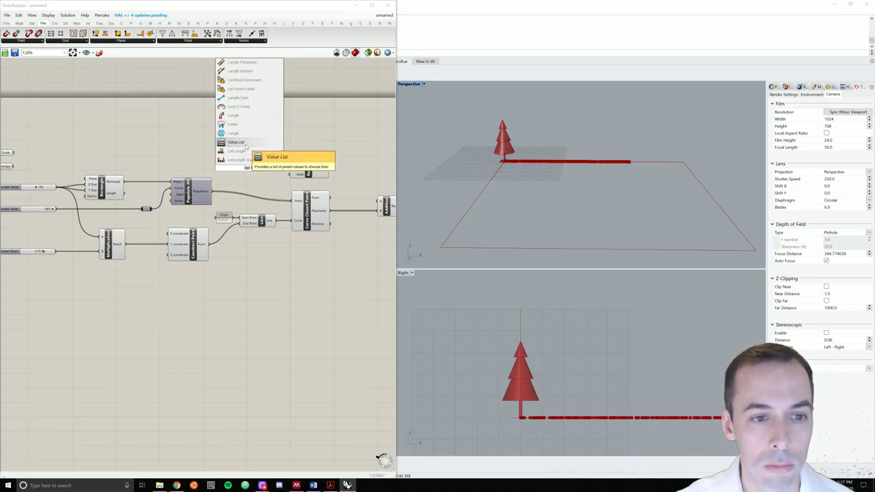
click(245, 143)
drag(211, 191, 289, 167)
click(250, 171)
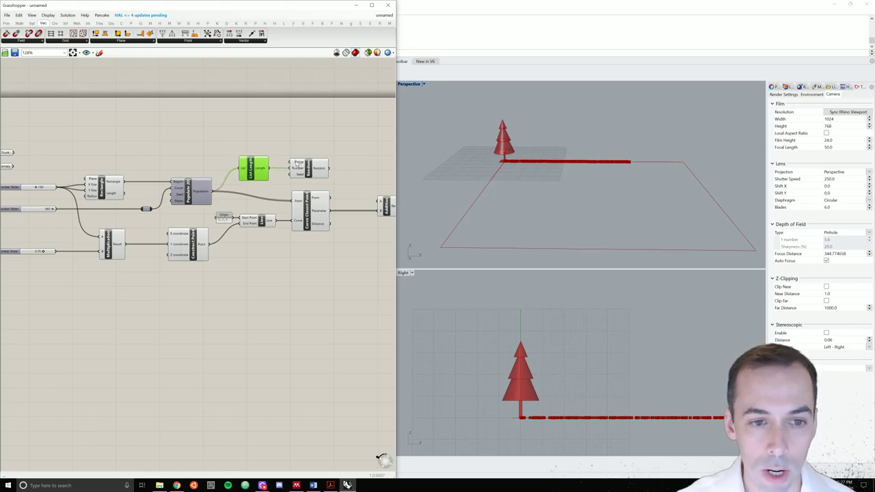
- Connect the Random output to Addition's A input
right_drag(331, 173, 217, 145)
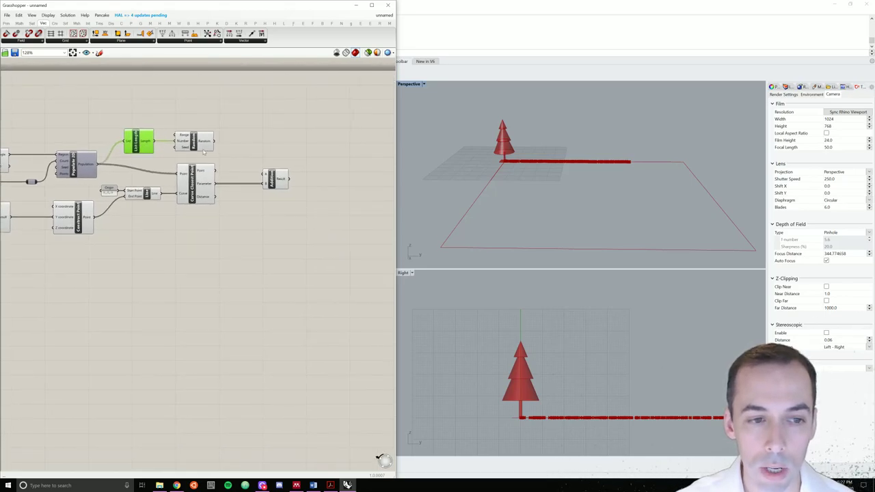
drag(217, 145, 263, 175)
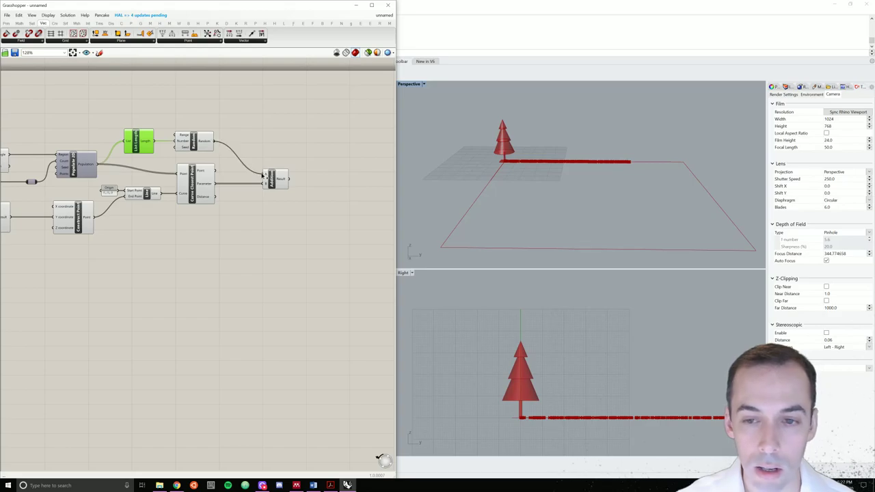
click(312, 209)
- Add a Sort List component beyond the Addition component, slightly above it
scroll(260, 193, down, 2)
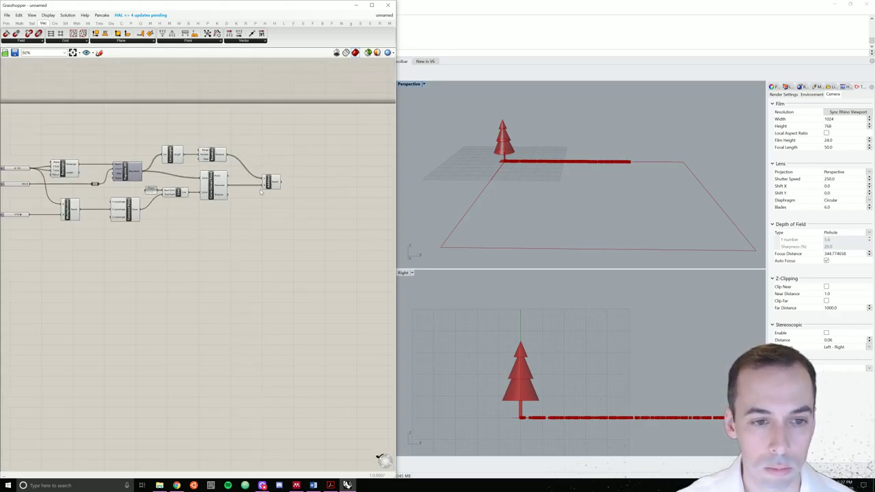
right_drag(213, 207, 264, 214)
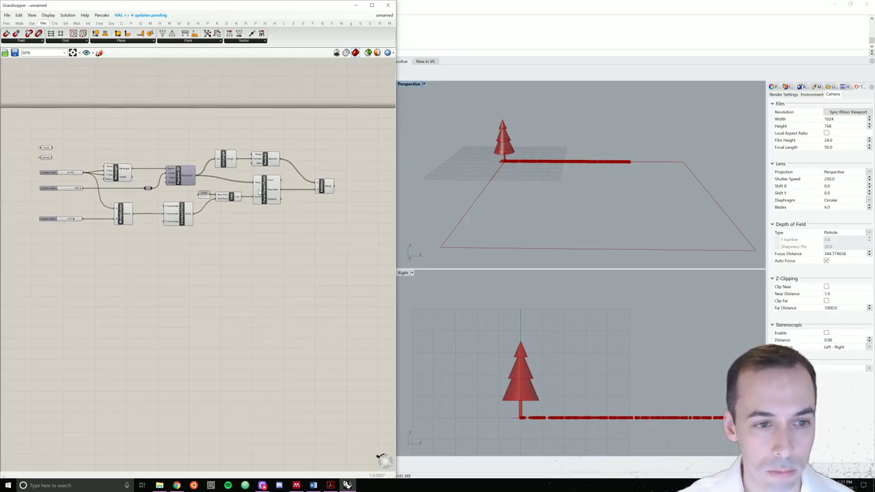
scroll(325, 217, up, 2)
right_drag(326, 216, 240, 240)
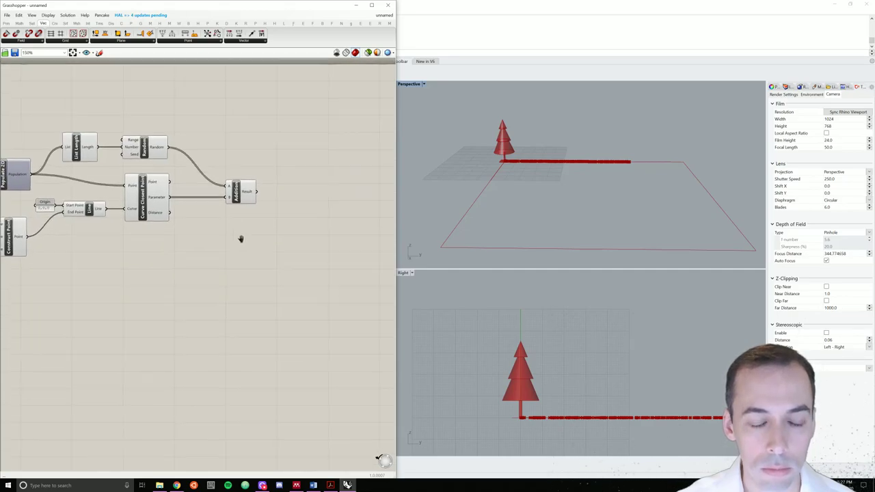
double_click(285, 193)
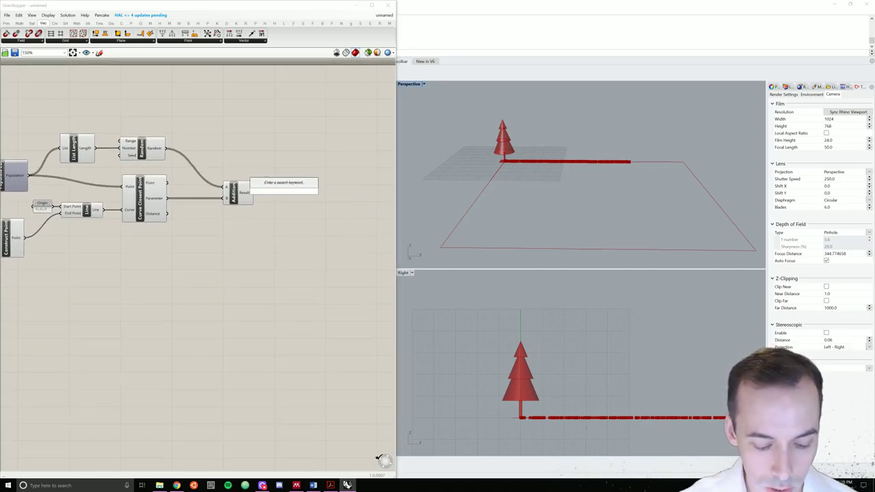
text(sort)
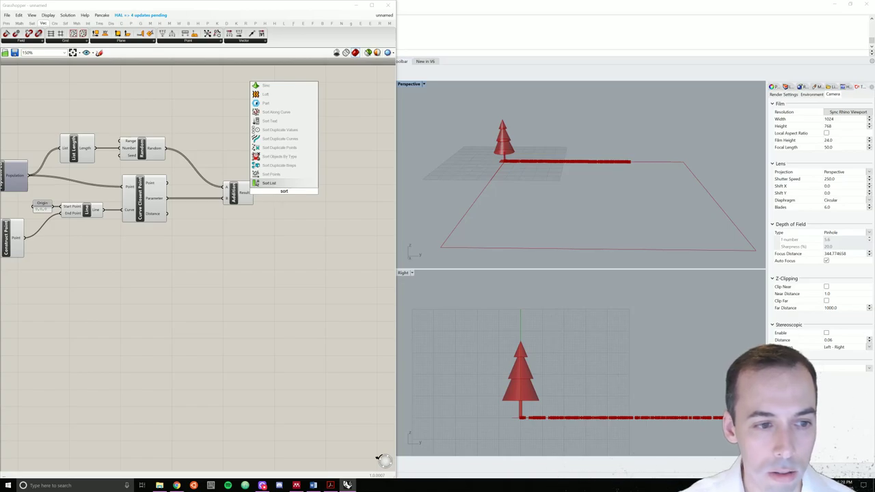
click(271, 188)
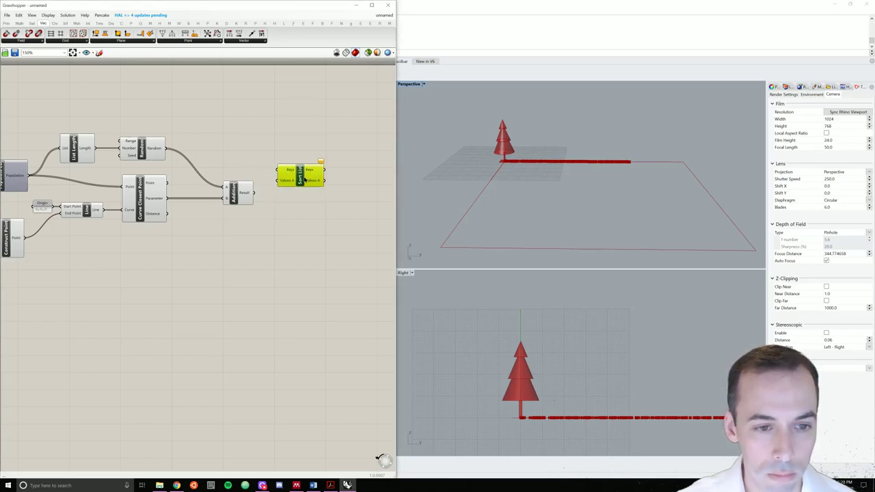
drag(312, 189, 311, 173)
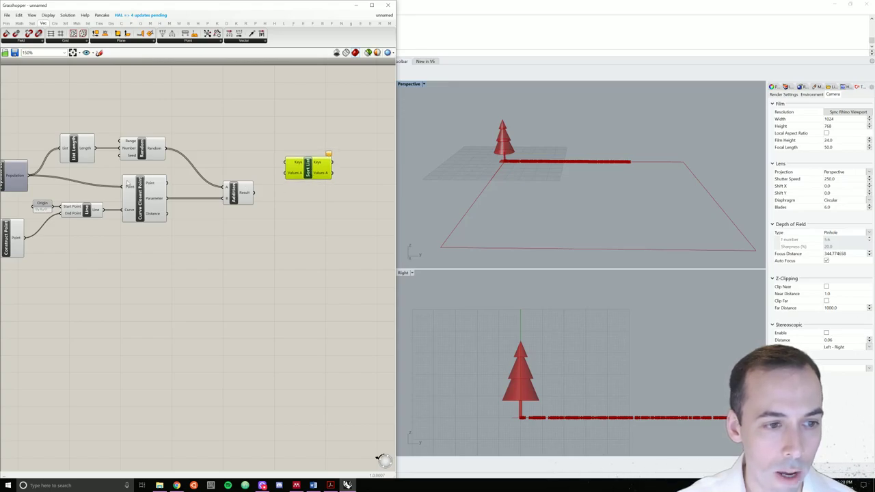
- Connect the Populate 2D Population output to Sort List's Values A input and the Addition Result to its Keys input
drag(30, 177, 283, 173)
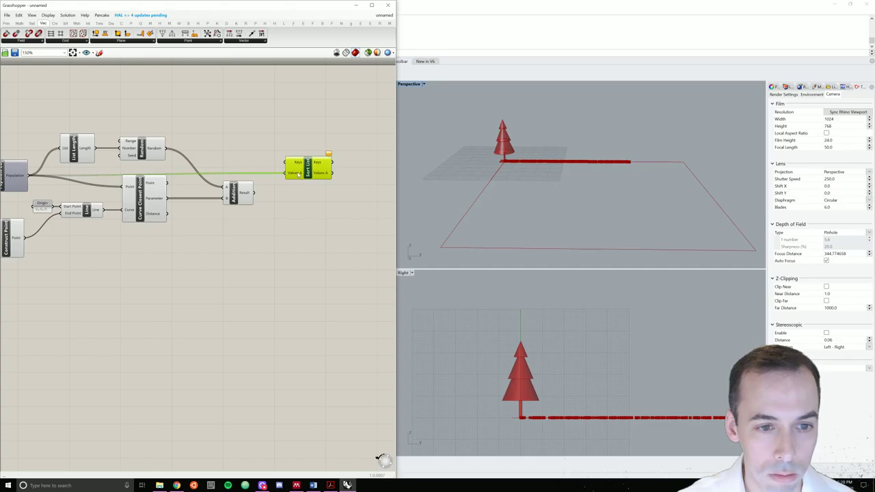
click(292, 196)
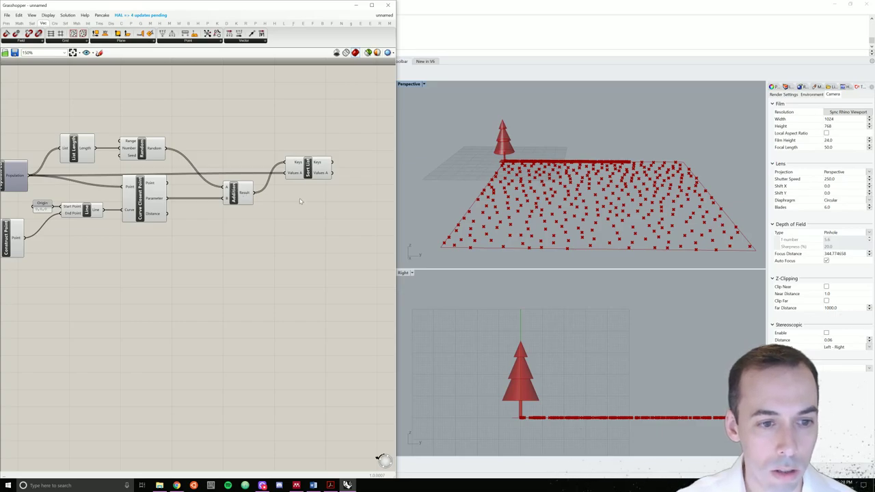
click(237, 195)
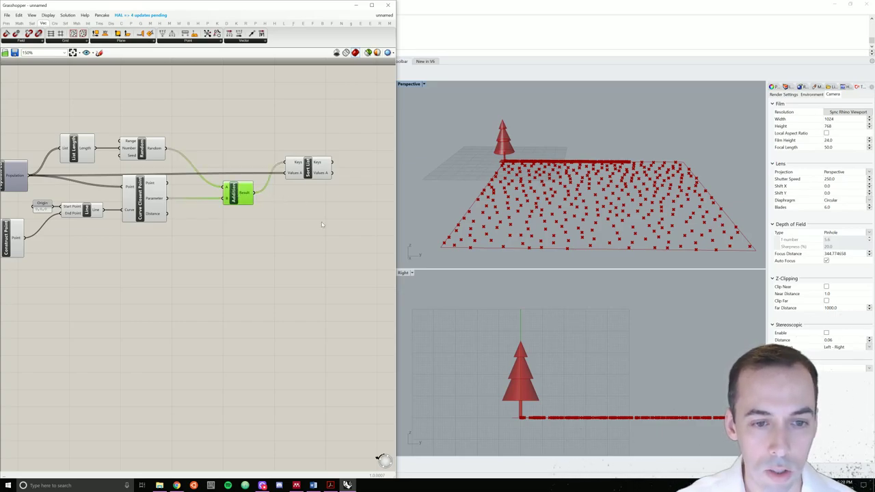
- Move Sort List aside and hide the preview of all components feeding into it, leaving only the sorted points displayed
click(234, 234)
scroll(232, 239, down, 3)
right_drag(274, 168, 321, 164)
drag(310, 145, 56, 277)
middle_click(98, 213)
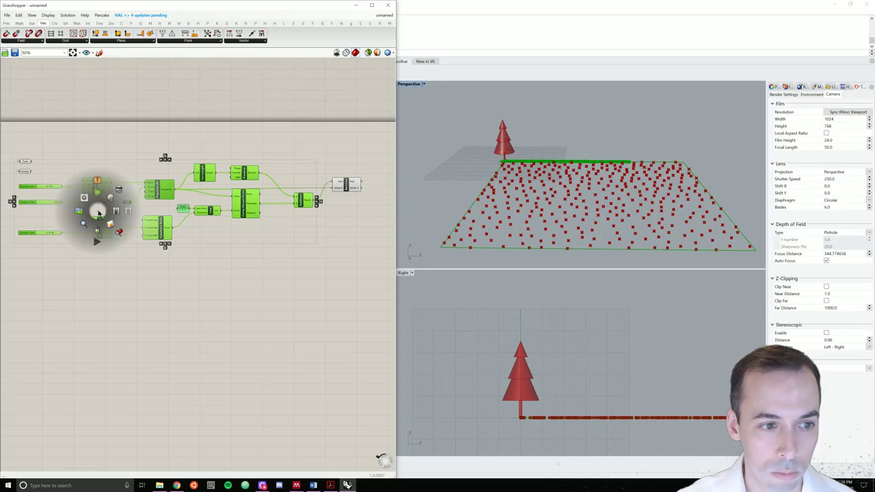
click(338, 266)
scroll(366, 179, up, 5)
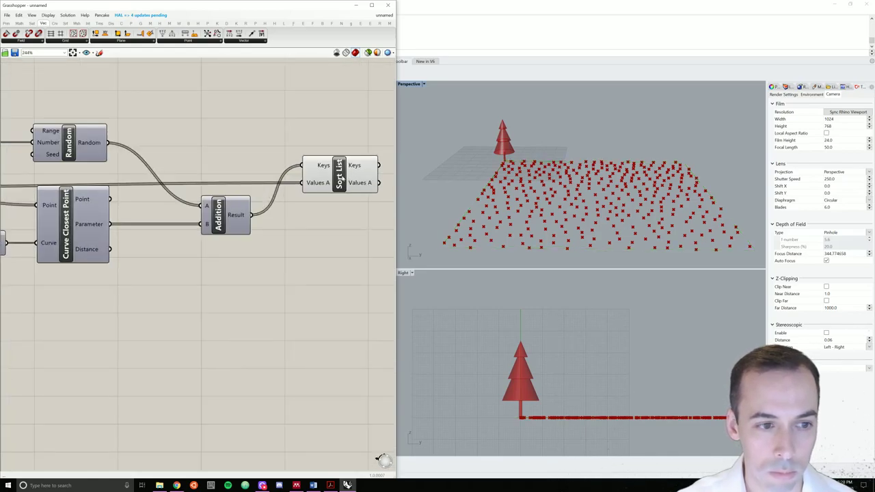
click(339, 174)
scroll(299, 242, down, 3)
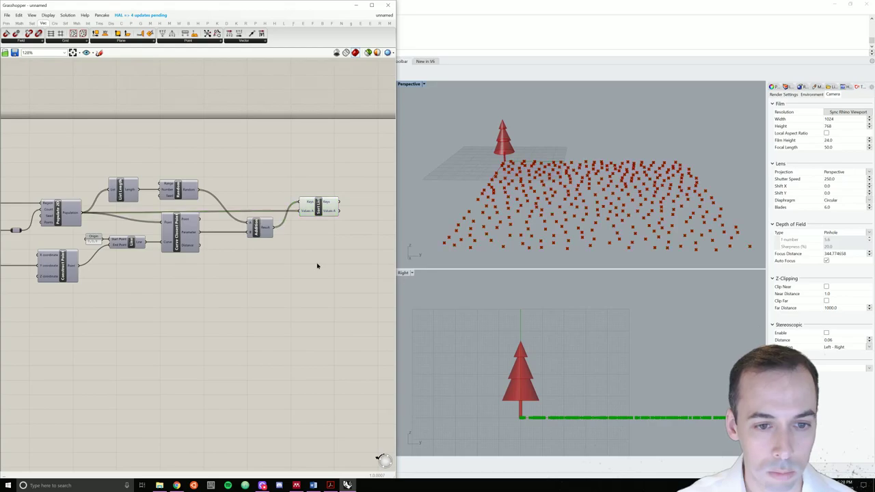
click(317, 266)
- Add a Sub List component beside Sort List, leaving space between them for wires
right_drag(317, 266, 251, 259)
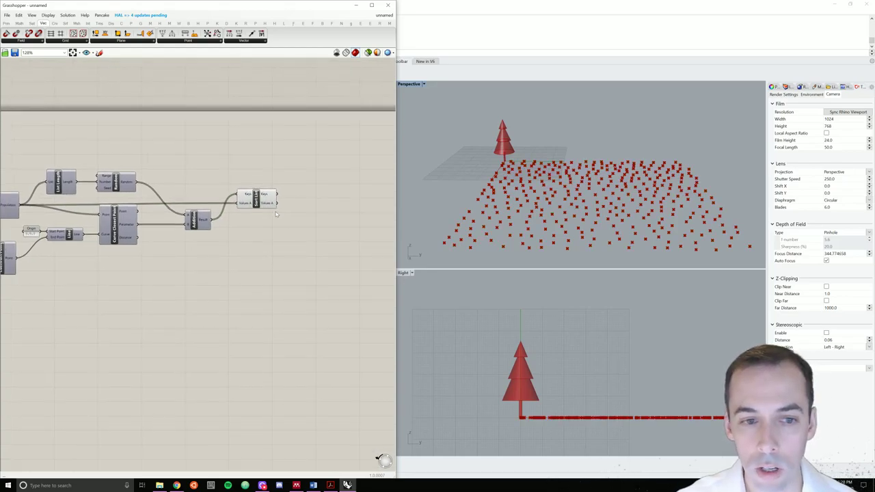
scroll(278, 214, up, 2)
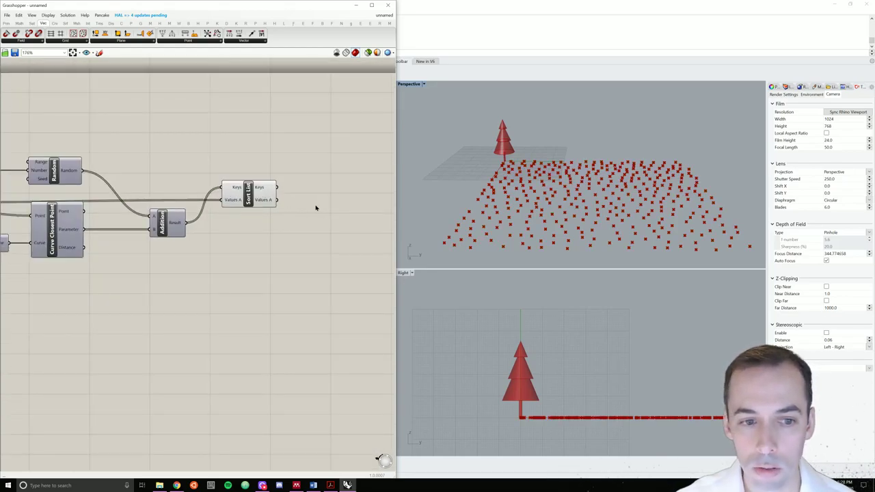
double_click(314, 207)
text(sub)
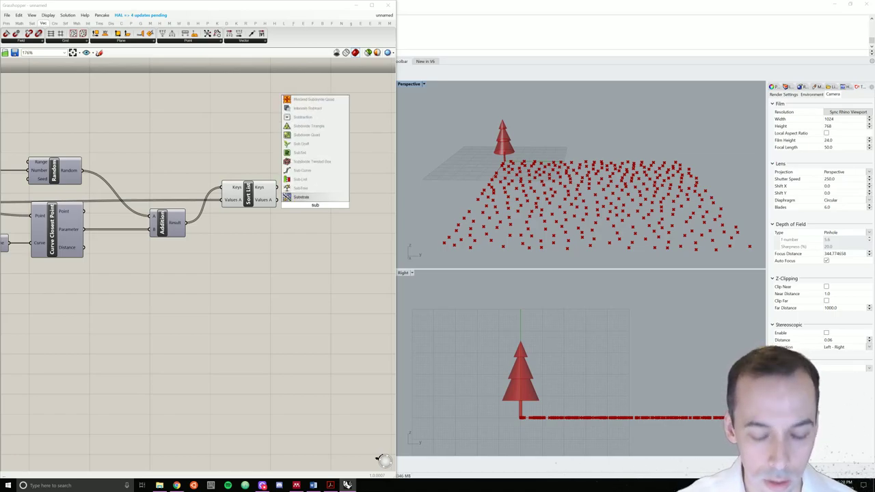
text( list)
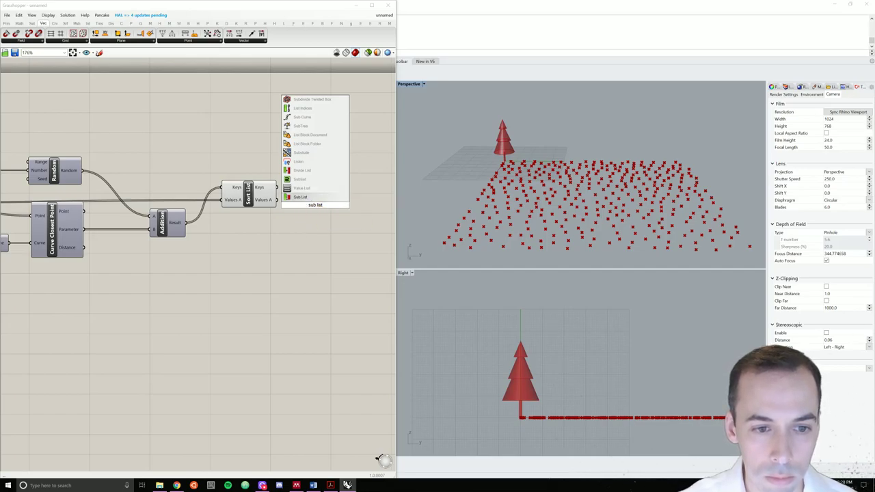
click(301, 197)
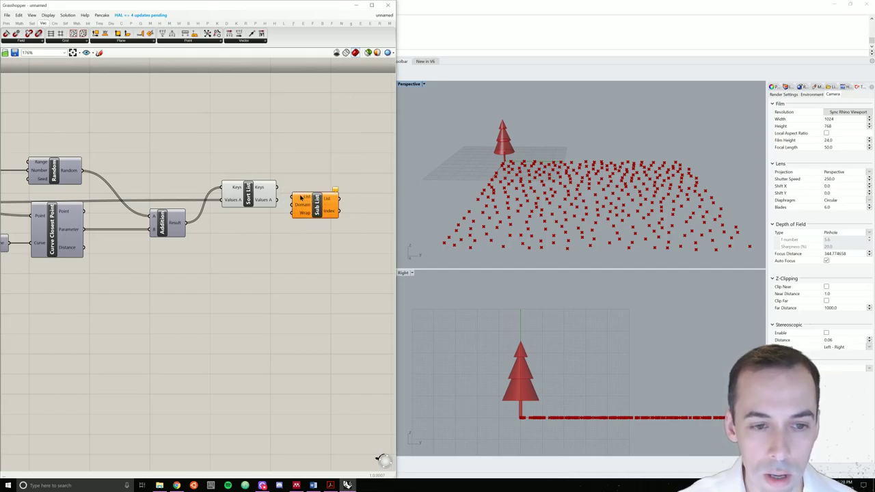
drag(324, 214, 342, 205)
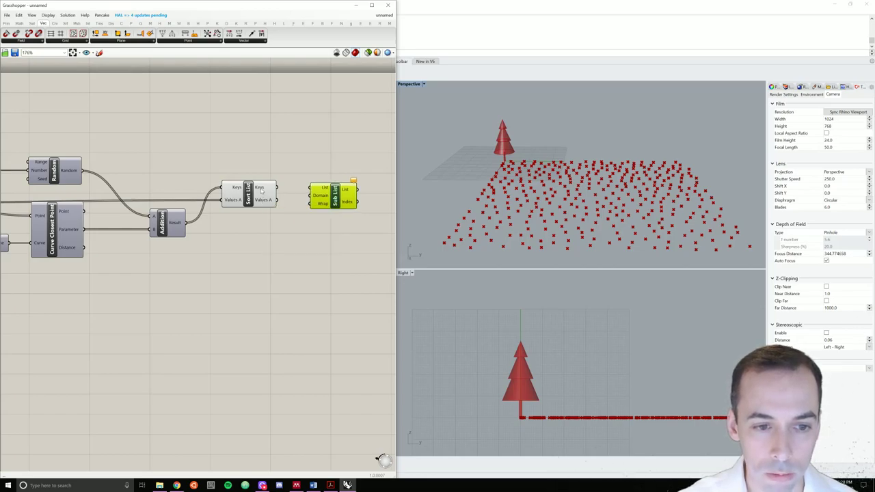
right_drag(306, 236, 251, 251)
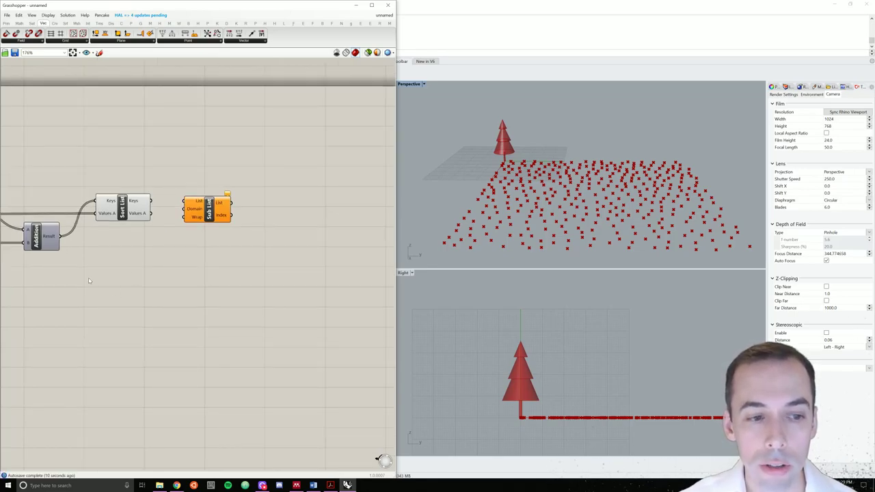
- Connect Sort List's Values A output to Sub List's List input and move Sub List slightly farther from Sort List
right_drag(131, 259, 154, 261)
mouse_move(163, 217)
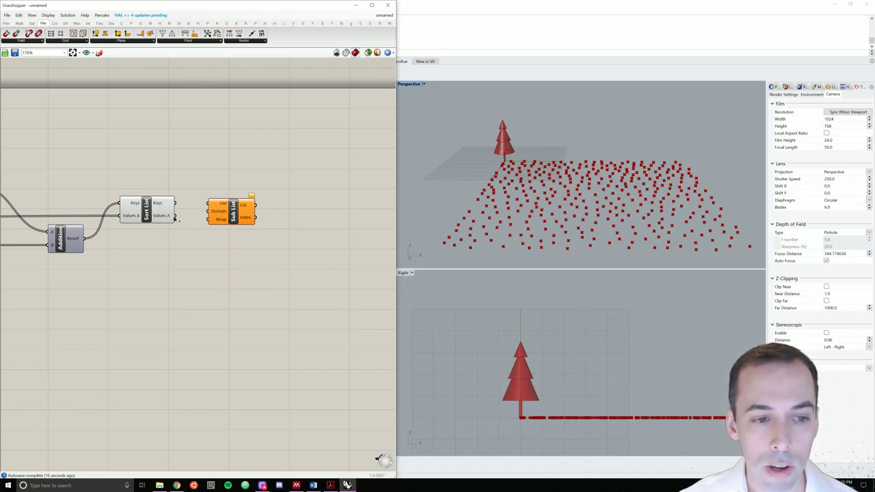
drag(175, 216, 255, 224)
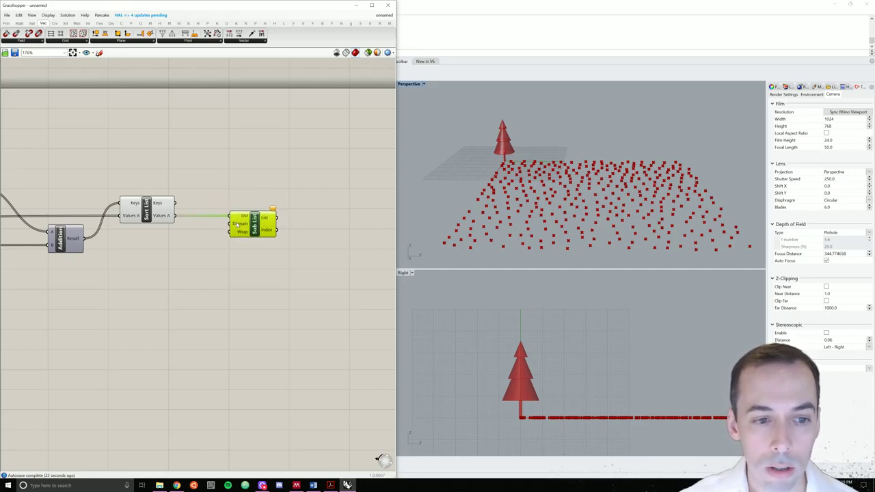
- Add a Multiplication component and place it in the empty canvas area below Sort List
scroll(234, 224, down, 3)
scroll(190, 229, down, 3)
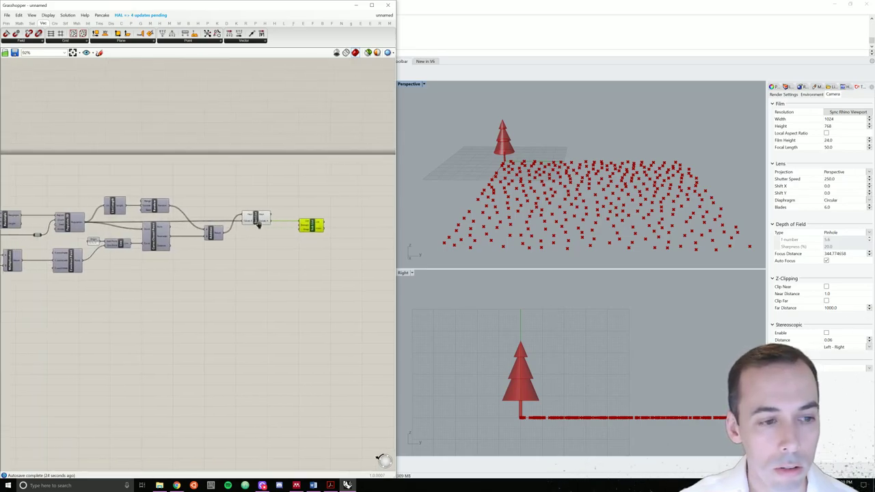
scroll(194, 196, up, 3)
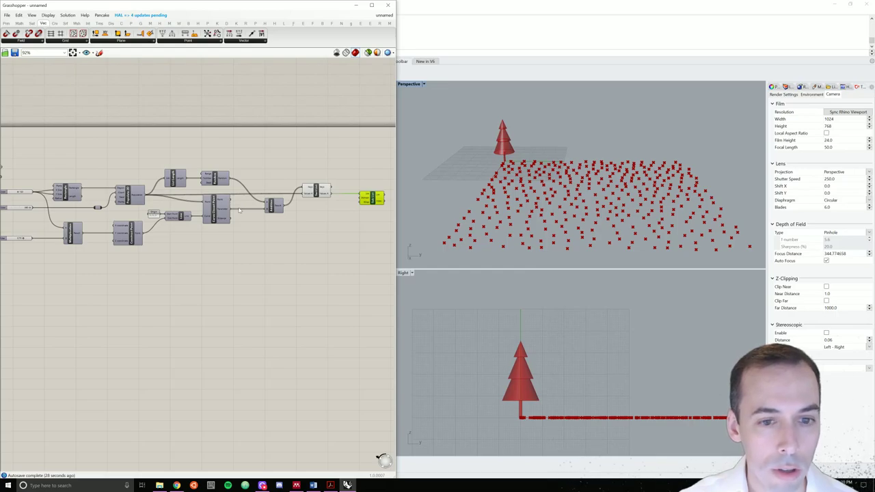
scroll(241, 208, down, 1)
scroll(345, 198, up, 4)
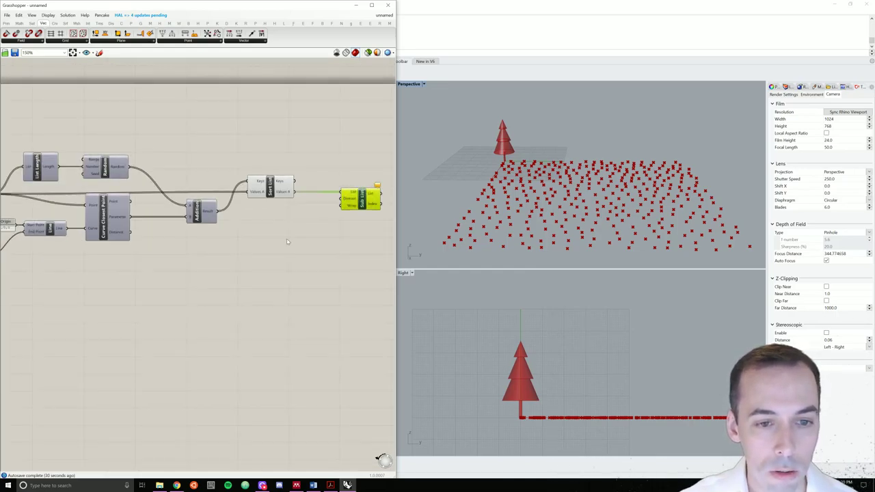
double_click(291, 239)
text(mult)
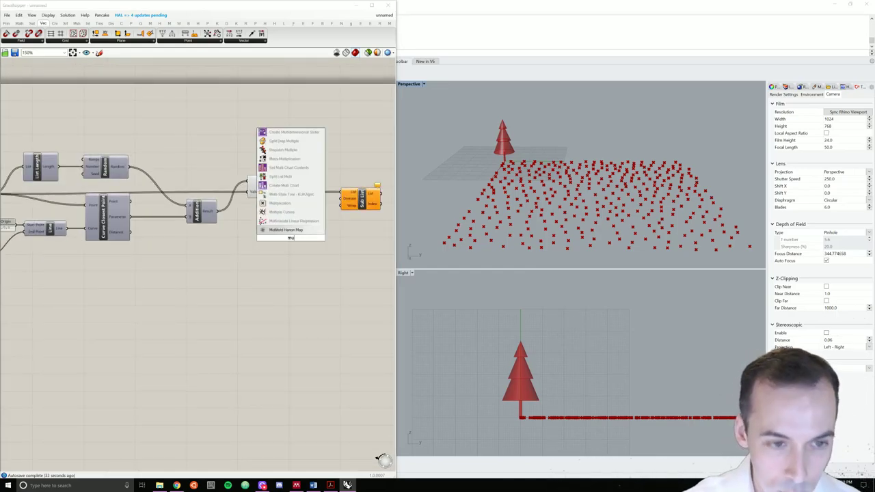
click(290, 202)
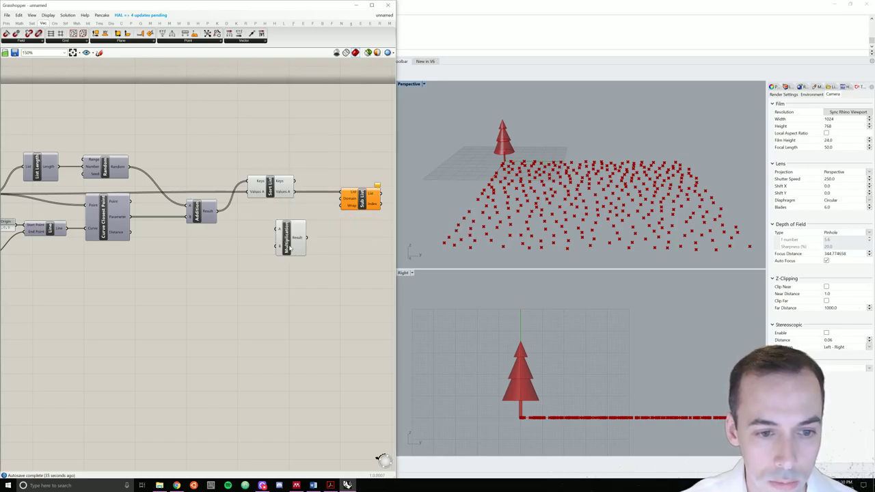
drag(287, 248, 268, 283)
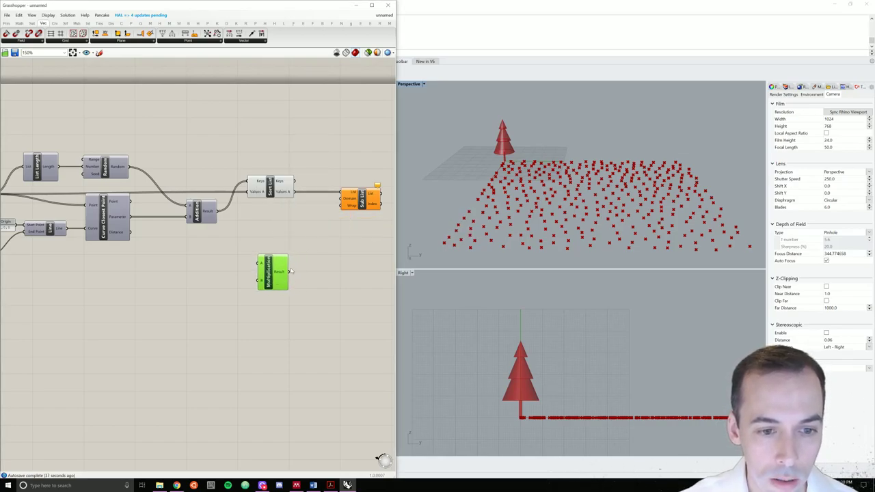
- Move Multiplication above Sort List and connect List Length's Length output to its A and B inputs
right_drag(140, 287, 192, 257)
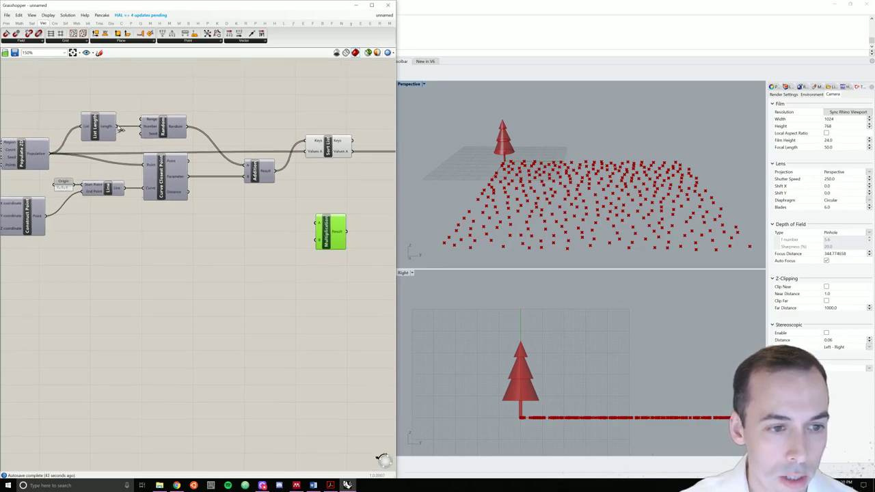
drag(120, 128, 310, 162)
scroll(279, 253, down, 3)
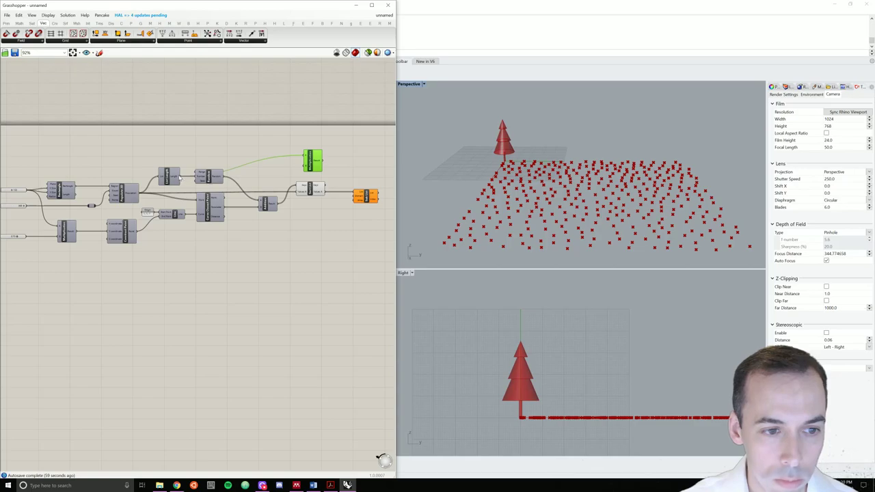
drag(181, 177, 301, 168)
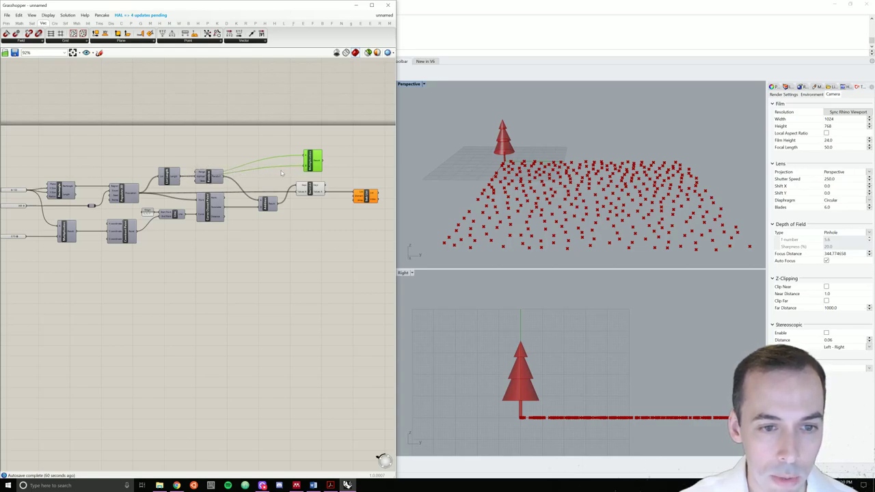
- Insert a relay on the wire into Multiplication's B input, place it above Random, and disconnect the List Length wire from input A
double_click(277, 170)
drag(277, 170, 209, 168)
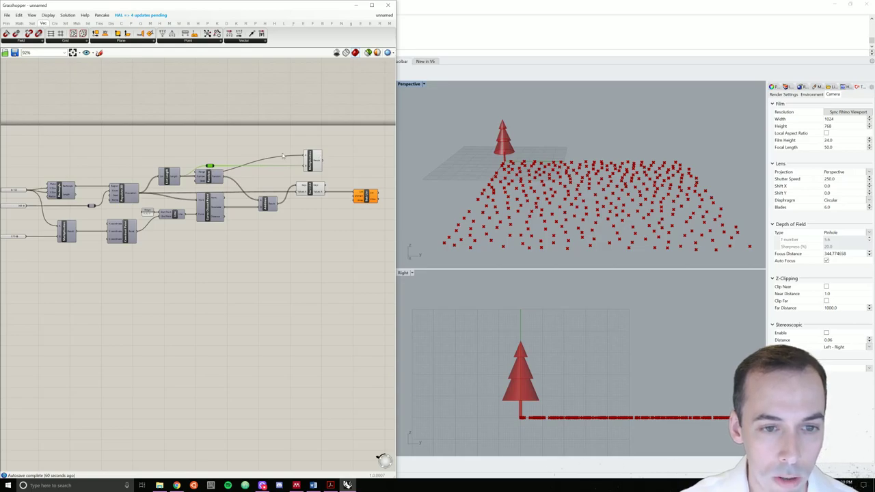
right_click(306, 157)
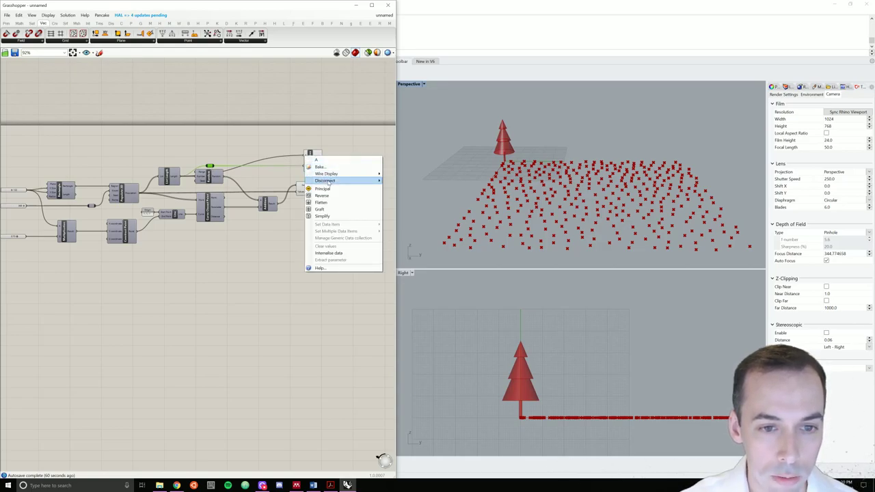
mouse_move(369, 180)
click(403, 180)
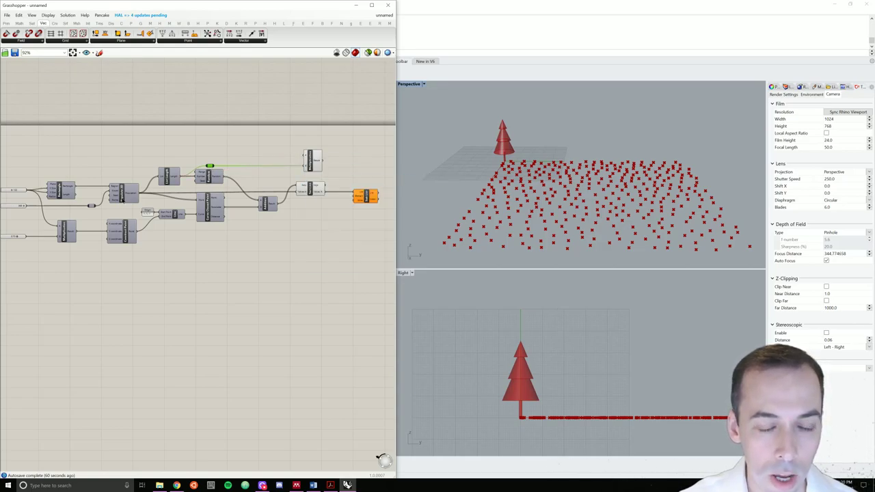
- Duplicate the lowest number slider, place the copy above the other input parameters, and change its value
right_drag(122, 200, 199, 192)
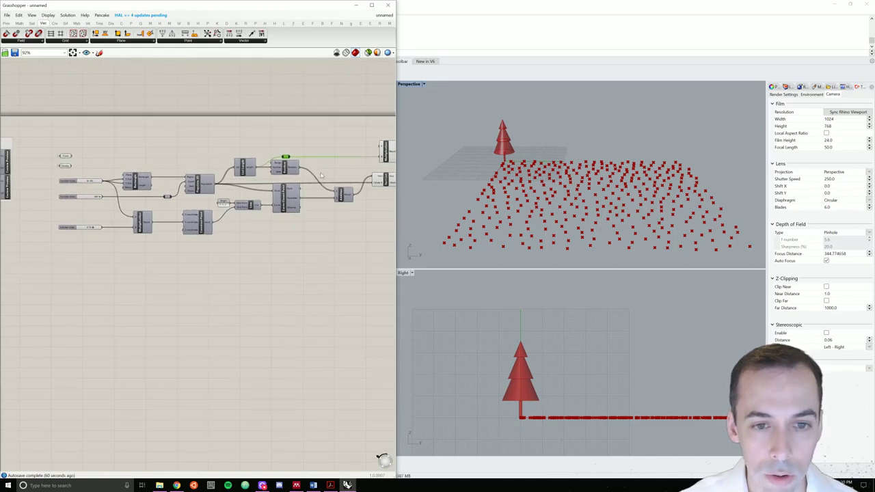
click(71, 231)
key(ctrl+c)
key(ctrl+v)
drag(67, 230, 68, 151)
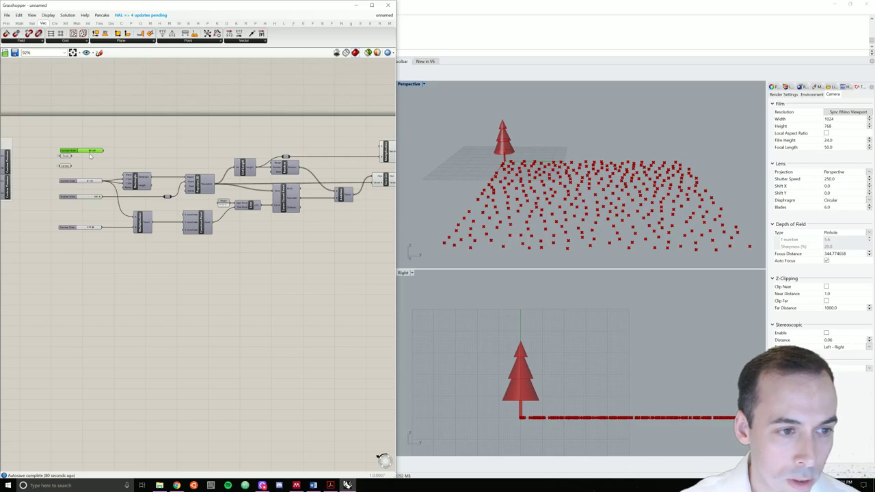
double_click(89, 151)
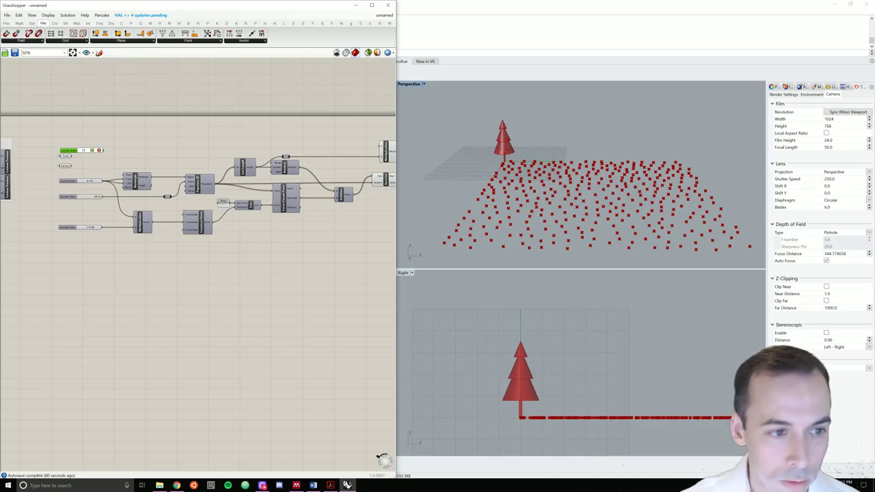
click(91, 151)
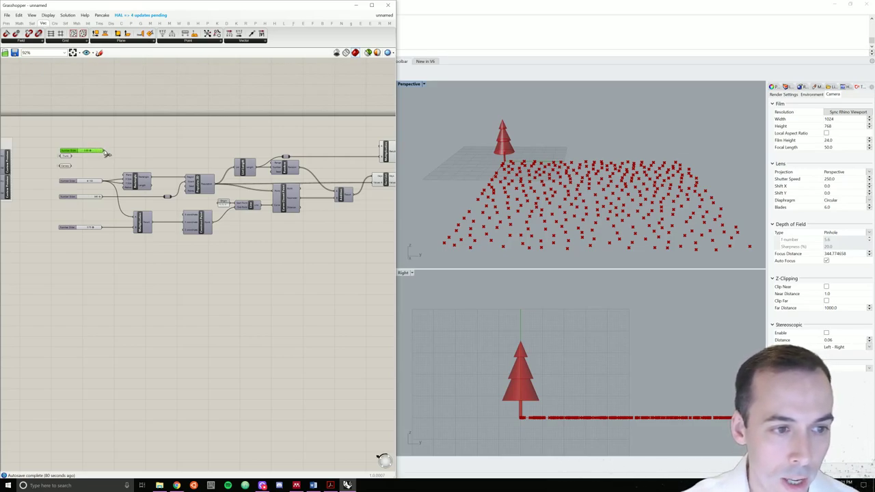
- Connect the copied slider to Multiplication's A input and shift the slider up slightly, clear of the parameter below it
drag(106, 153, 344, 147)
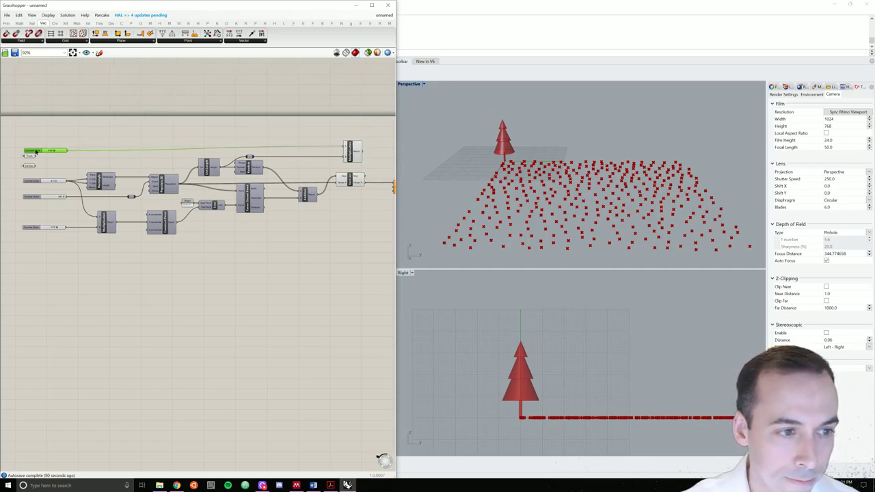
drag(35, 152, 34, 147)
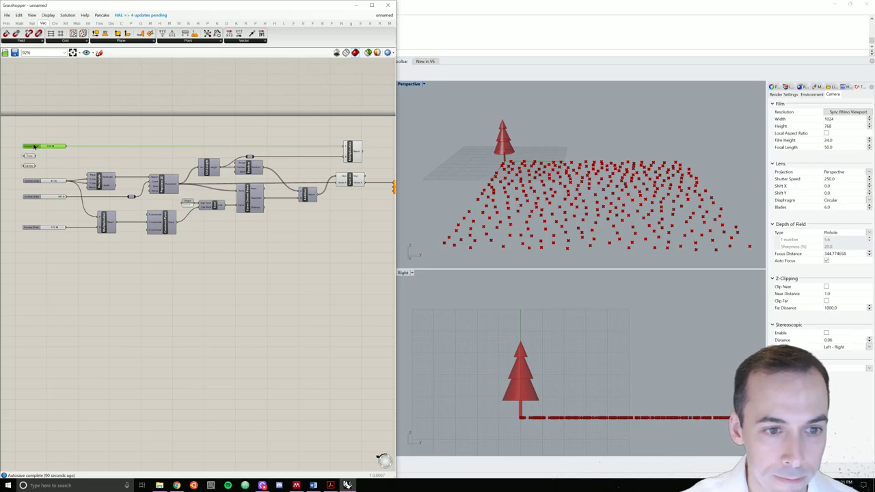
click(200, 253)
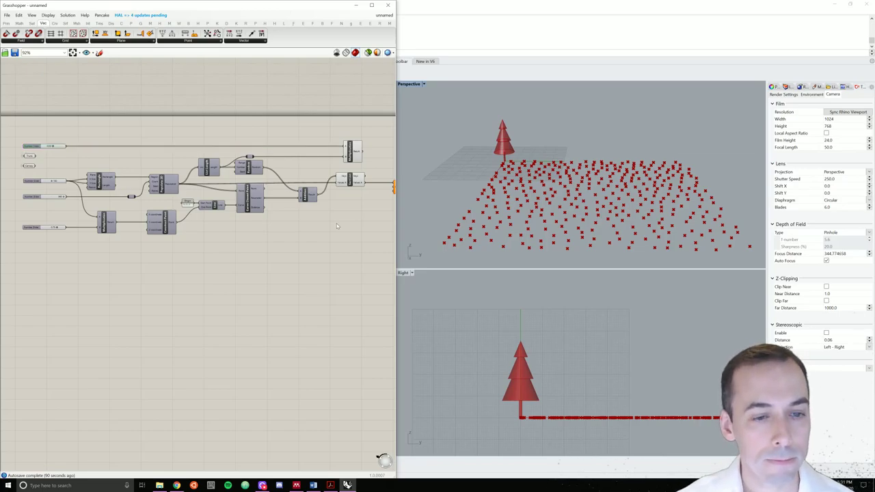
- Connect Multiplication's Result output to Sub List's Domain input and inspect Sub List's List output
scroll(314, 268, up, 5)
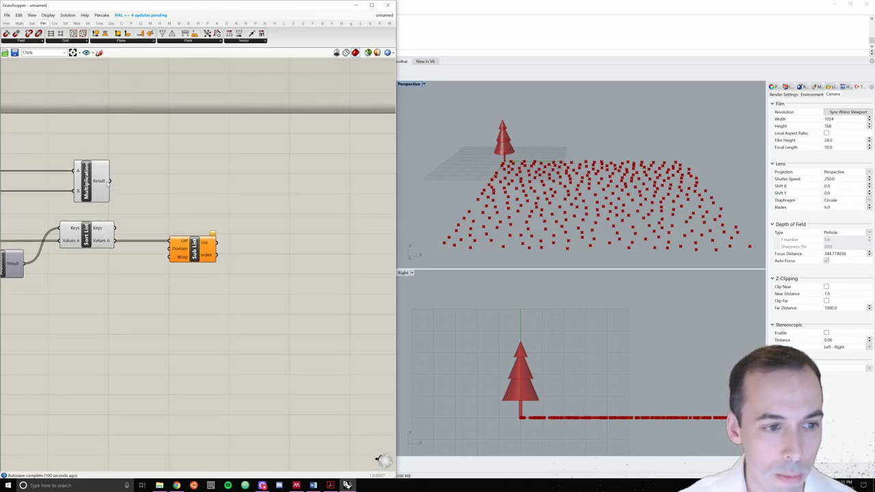
mouse_move(101, 181)
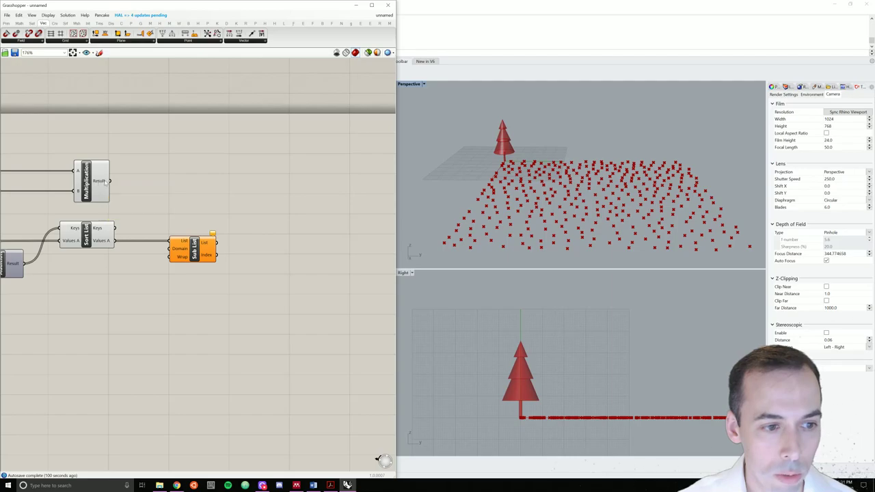
drag(109, 181, 179, 252)
mouse_move(183, 252)
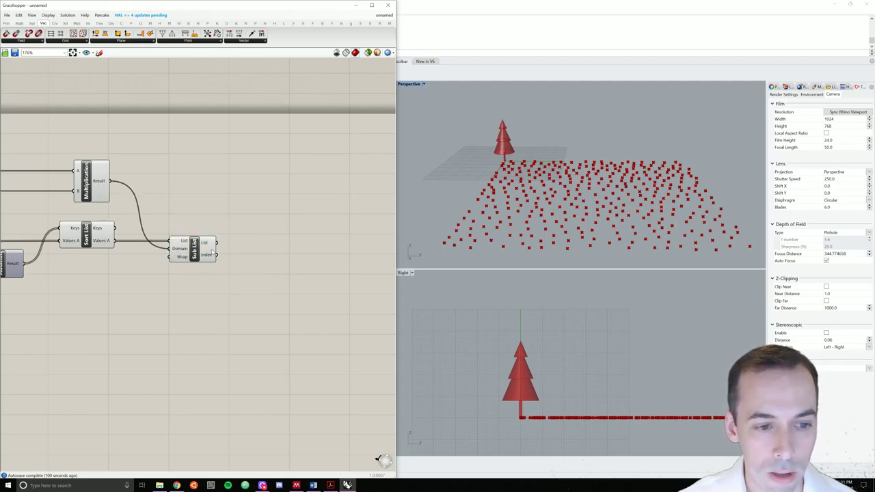
mouse_move(205, 244)
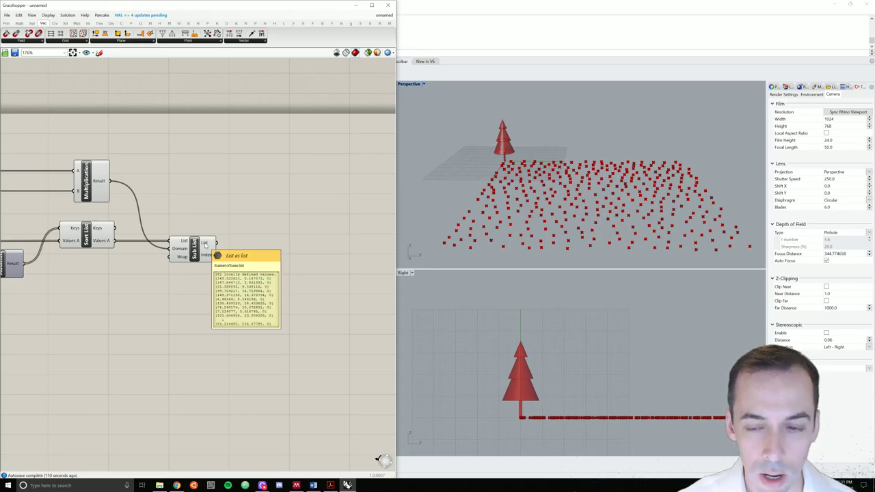
scroll(205, 245, down, 5)
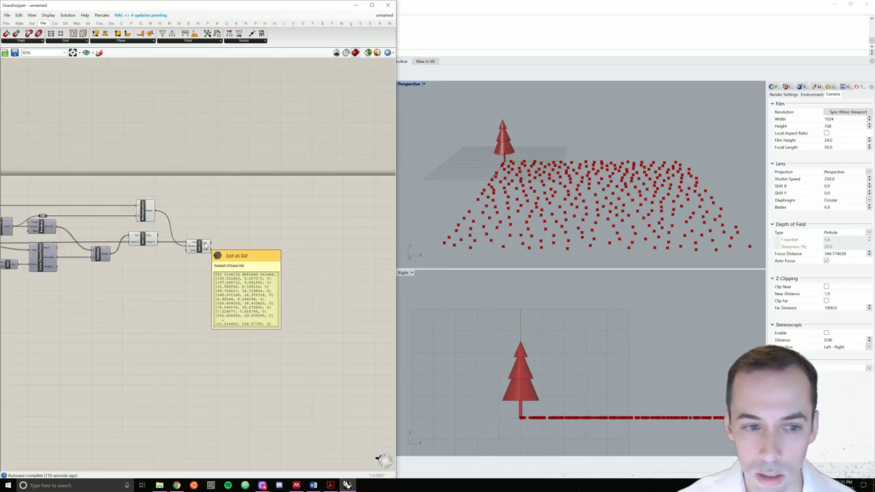
- Hide the preview of Sort List and Multiplication, leaving only Sub List's points displayed, and highlight those points
click(200, 246)
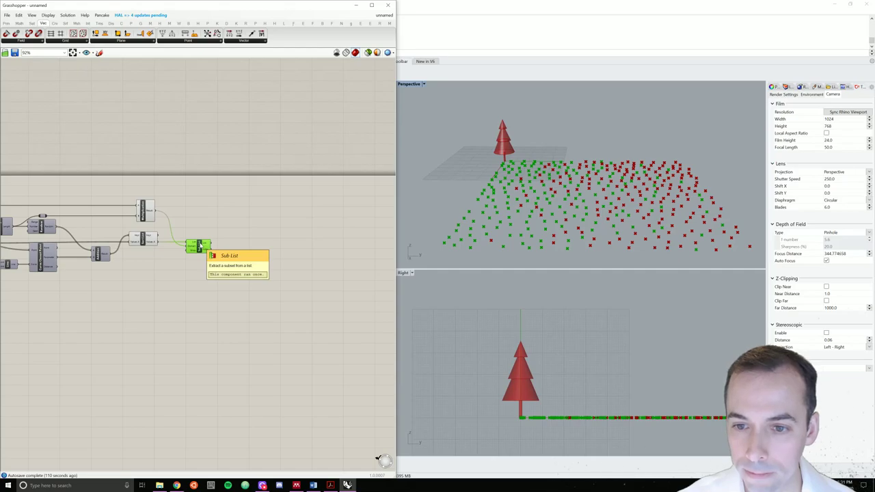
drag(163, 167, 120, 333)
right_click(144, 239)
click(162, 257)
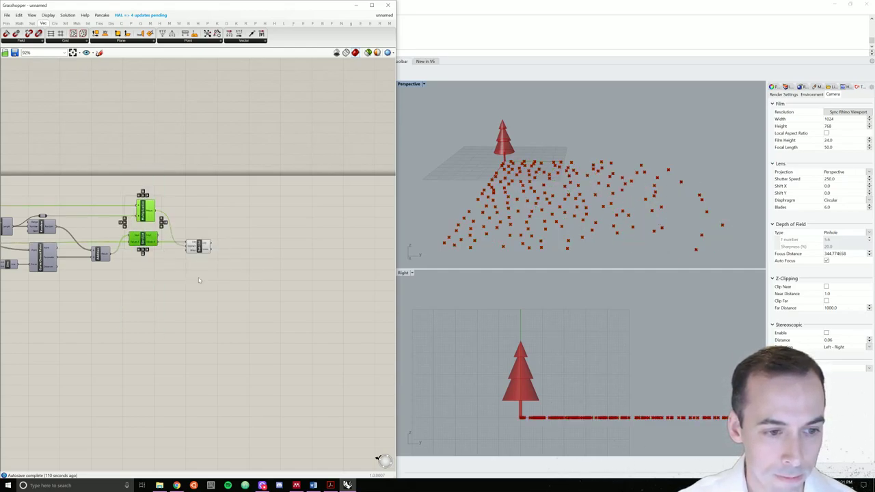
click(199, 247)
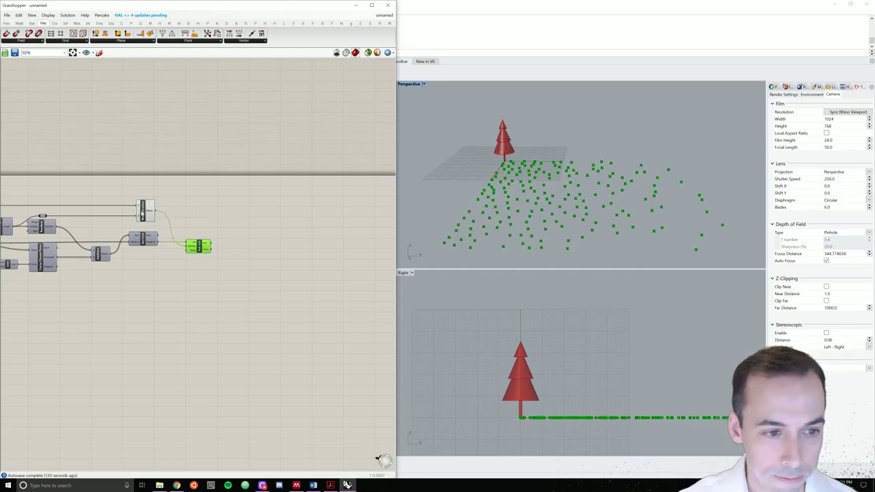
right_click(142, 212)
click(161, 222)
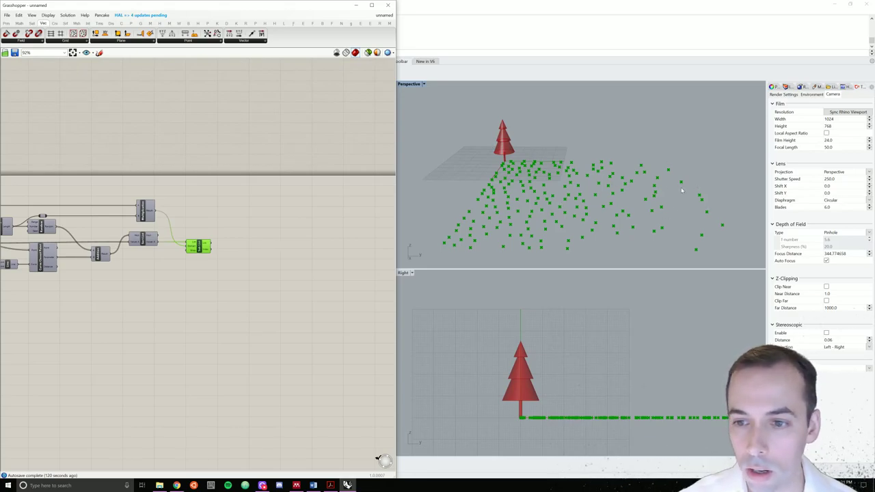
- Move the two unconnected parameters beyond Sub List and group all components from the number sliders through Sub List
scroll(273, 288, down, 4)
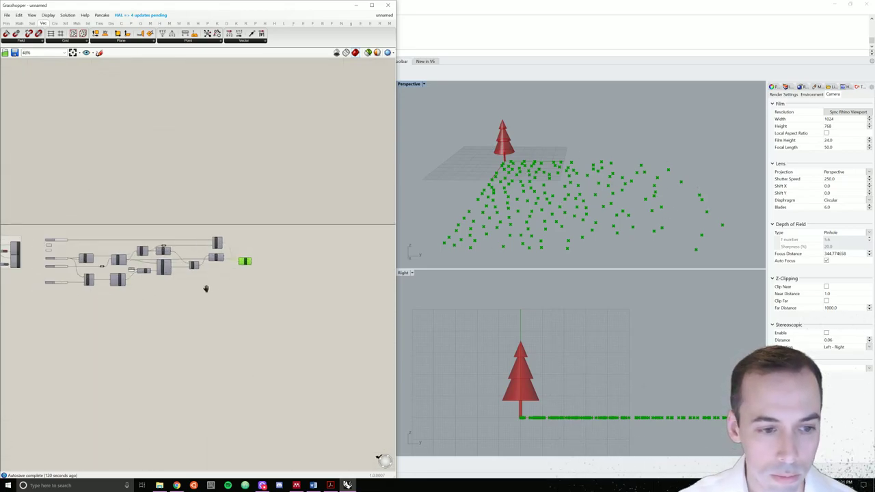
right_drag(234, 279, 294, 254)
scroll(102, 237, up, 1)
scroll(102, 238, up, 3)
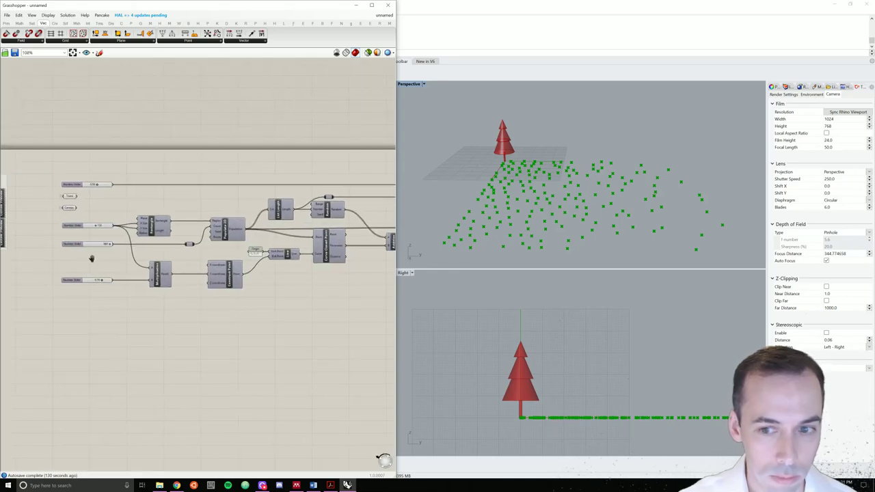
drag(80, 207, 45, 252)
scroll(57, 192, down, 5)
click(258, 213)
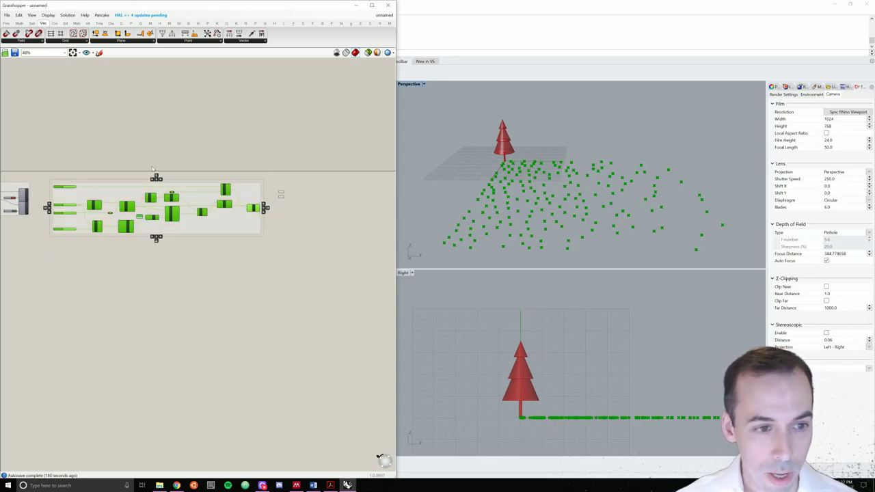
- Name the group from the number sliders through Sub List "culled points"
scroll(154, 198, up, 4)
right_click(145, 208)
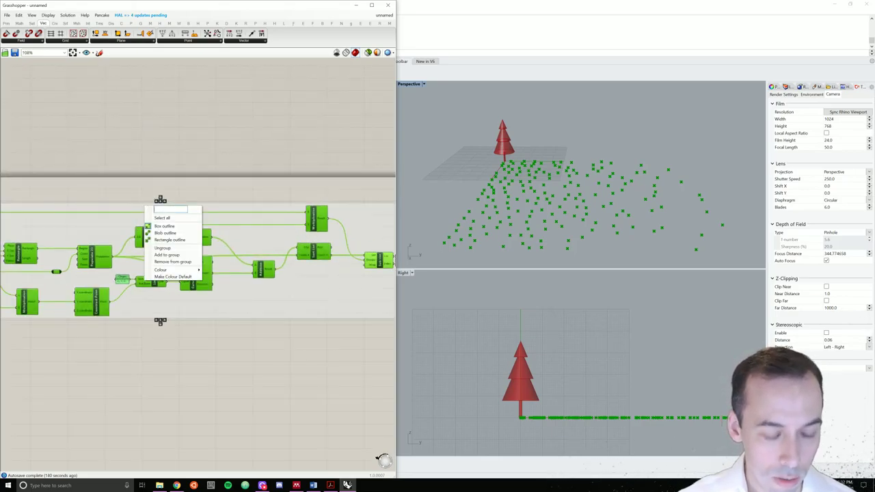
text(culled po)
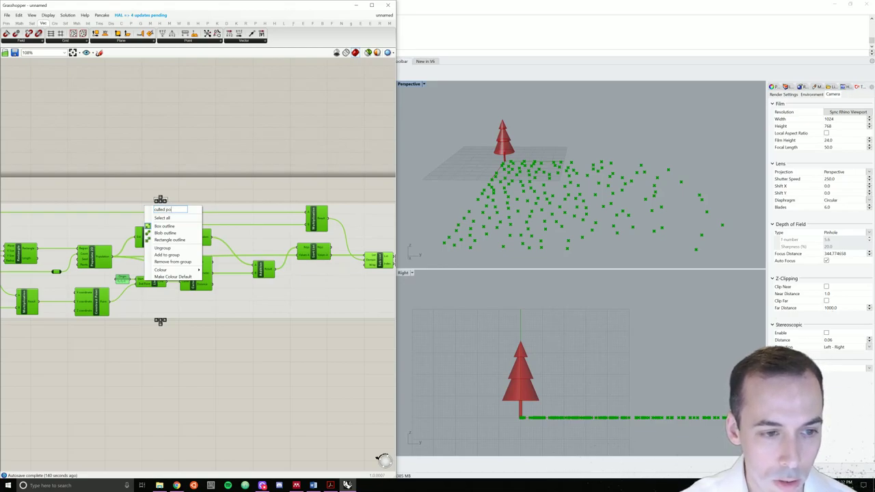
key(BackSpace)
key(BackSpace)
key(BackSpace)
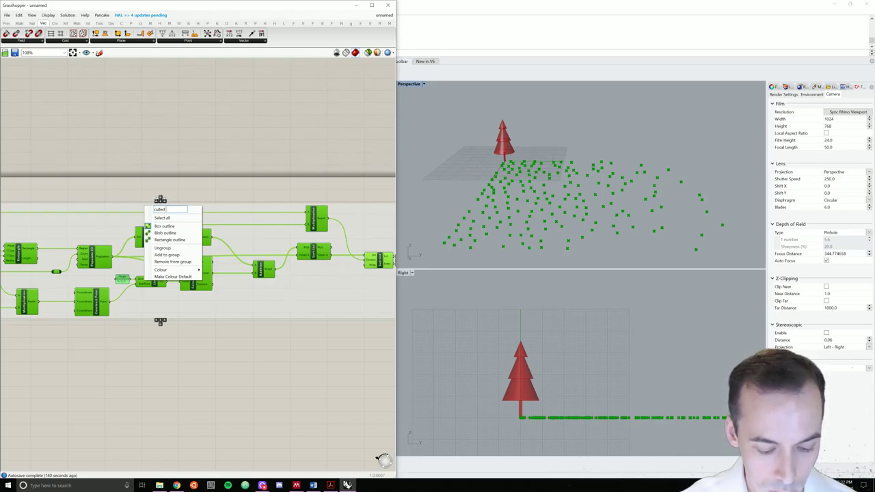
text(points)
key(Return)
click(244, 367)
- Add a Move To Point component beside the Trunk and Canopy parameters and connect Canopy to its Geometry input
scroll(259, 345, down, 4)
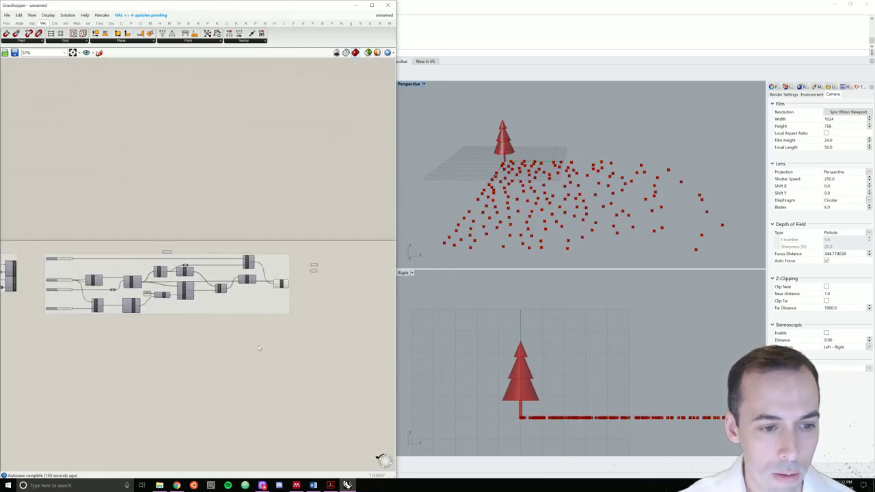
scroll(176, 298, up, 4)
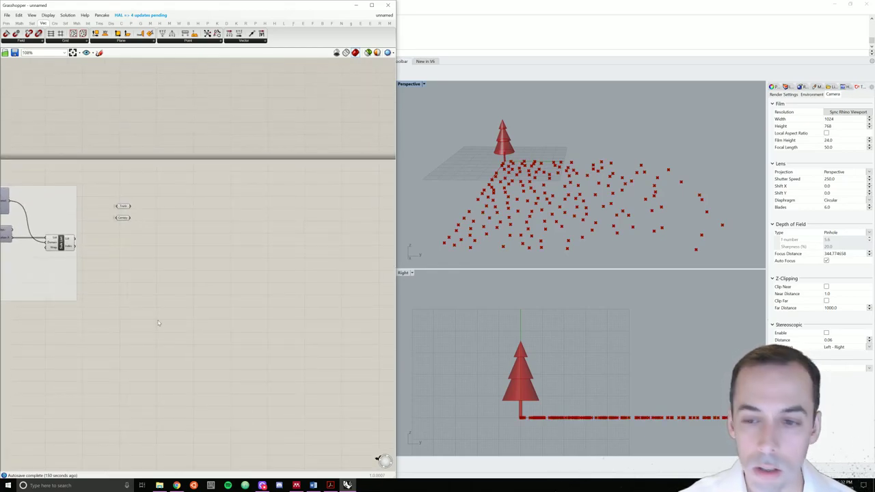
double_click(162, 242)
text(mov)
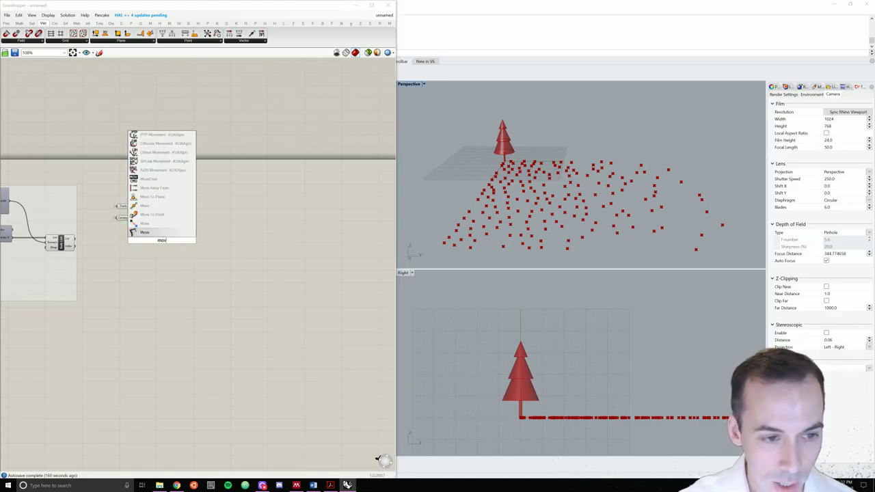
text(e t)
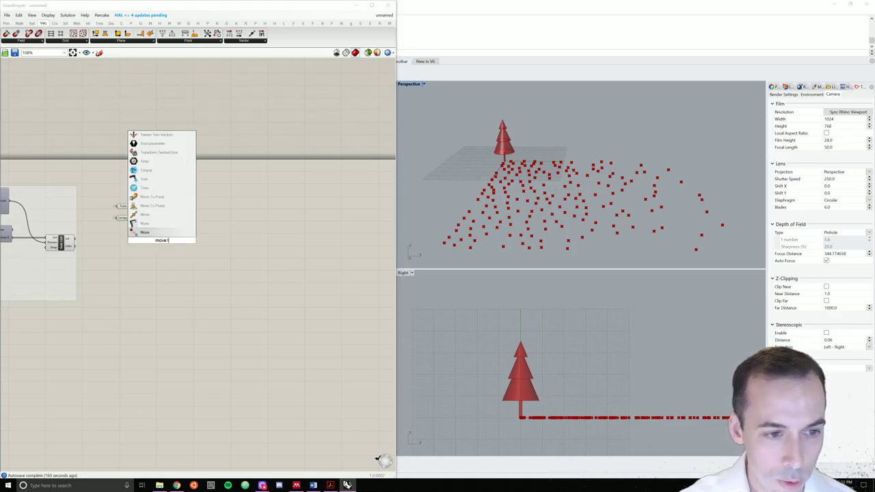
click(158, 198)
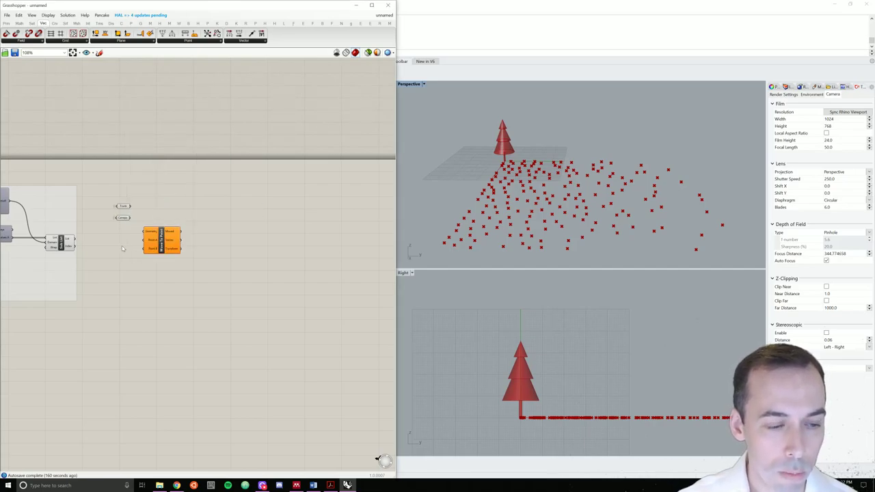
scroll(123, 248, up, 2)
drag(210, 232, 228, 216)
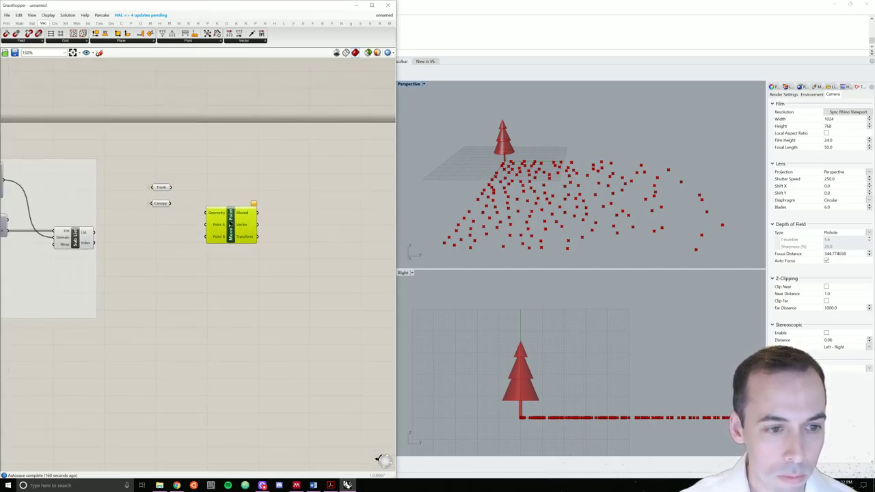
drag(171, 203, 235, 217)
- Copy the Origin parameter from the culled points group to below Canopy and connect it to Move To Point's Point A input
scroll(187, 236, down, 3)
right_drag(121, 251, 170, 255)
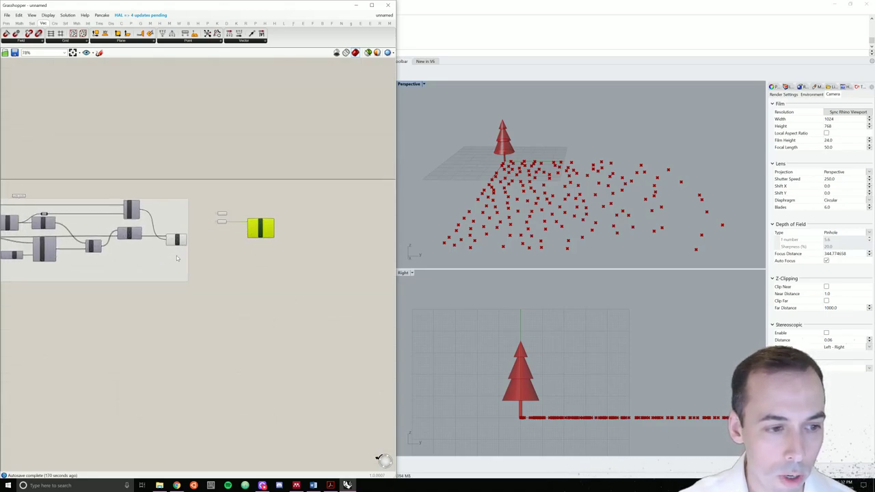
right_drag(74, 238, 113, 232)
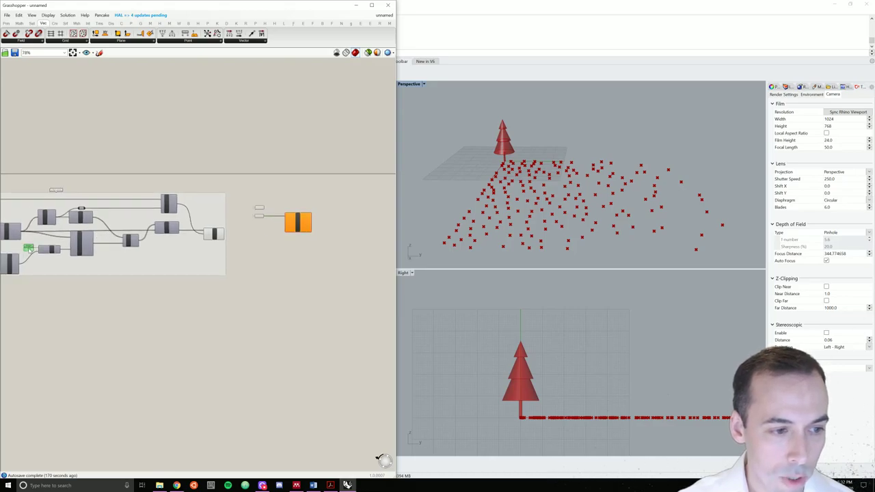
click(31, 249)
drag(32, 249, 272, 224)
scroll(271, 224, up, 4)
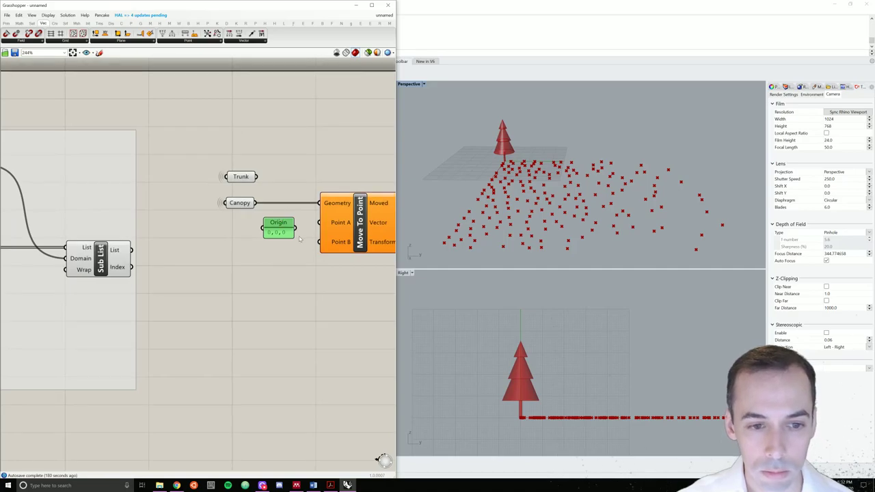
drag(280, 226, 242, 220)
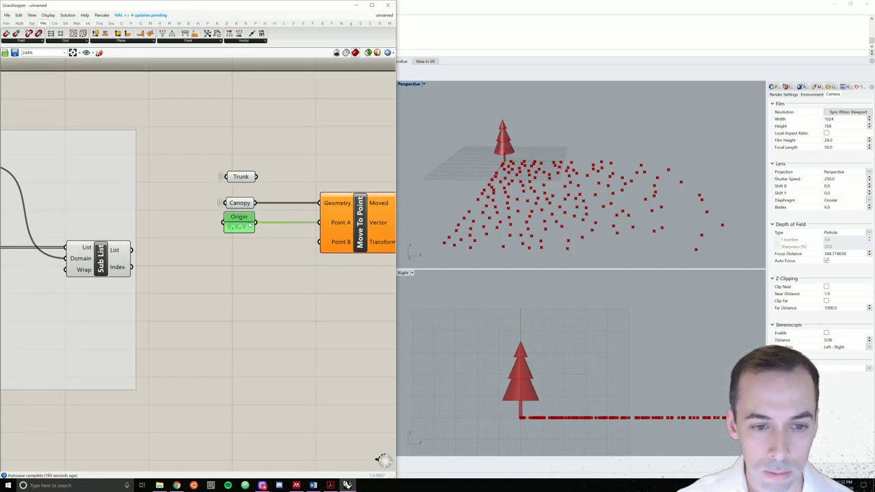
click(298, 269)
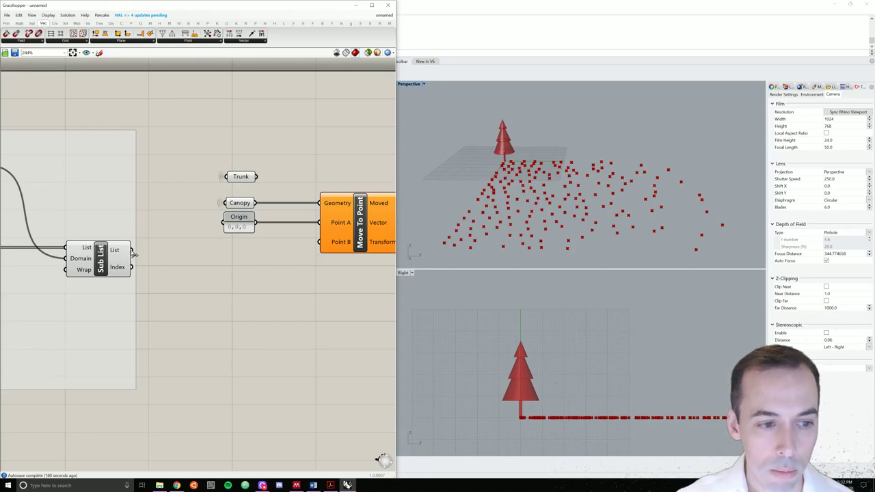
- Connect Sub List's List output to Move To Point's Point B input and flatten Point B
drag(131, 250, 329, 236)
click(313, 312)
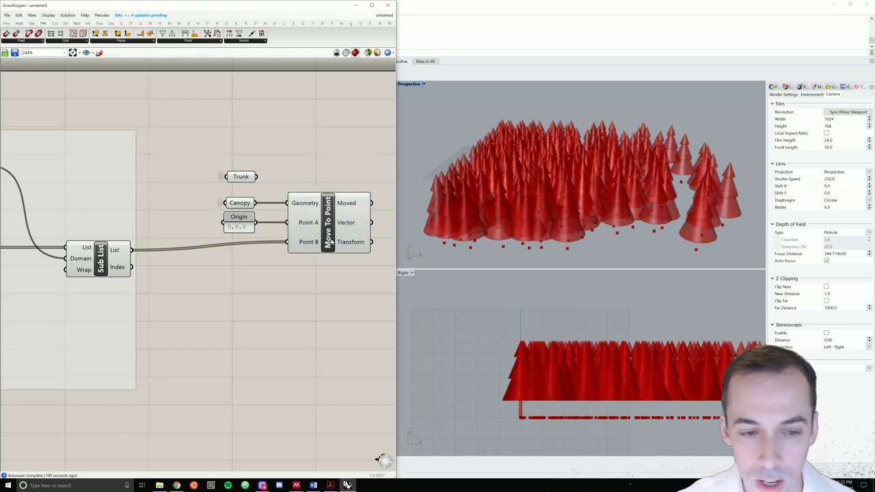
right_click(311, 245)
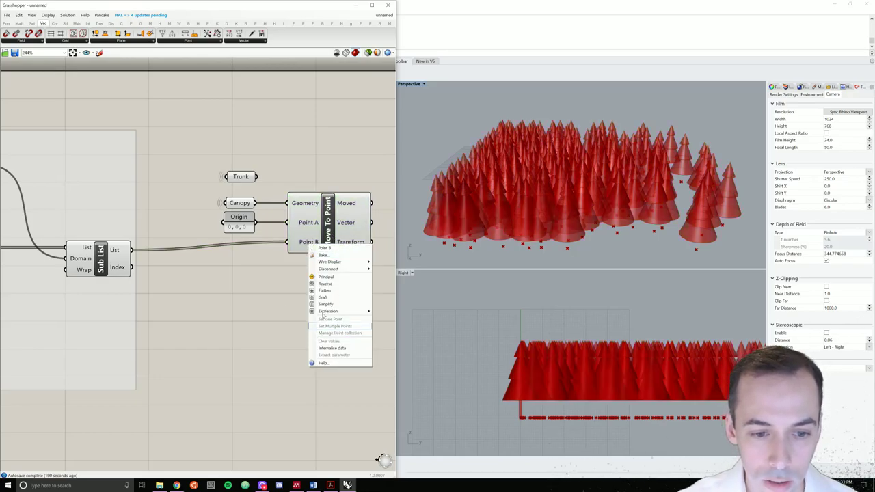
click(325, 291)
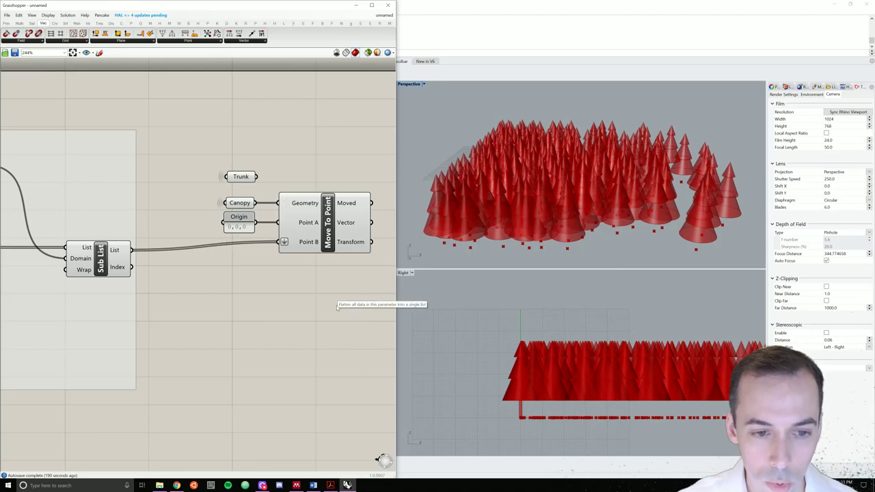
right_drag(331, 307, 225, 319)
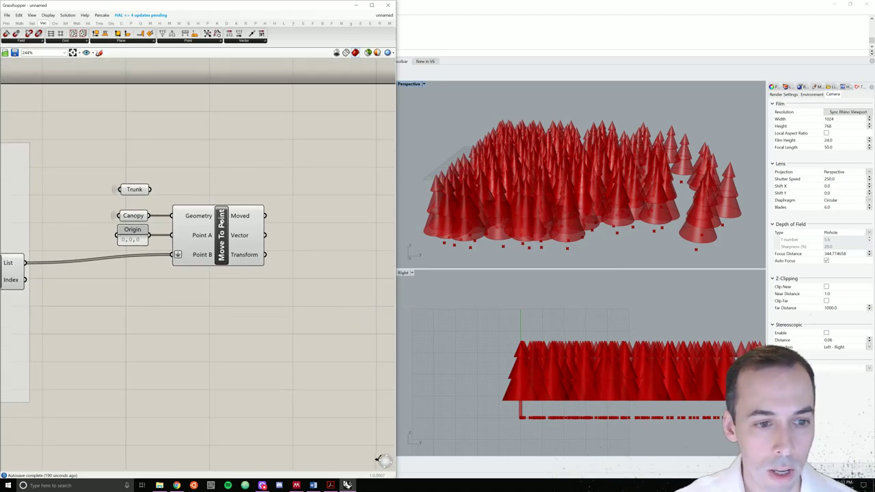
click(222, 231)
click(139, 282)
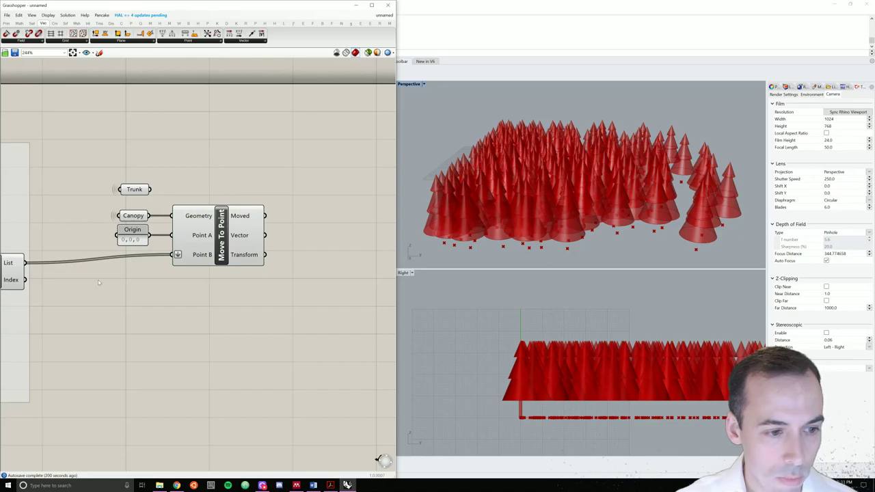
- Add a Point parameter below Origin and route Sub List's List output through it to Move To Point's Point B input
double_click(101, 287)
text(polnt)
click(92, 279)
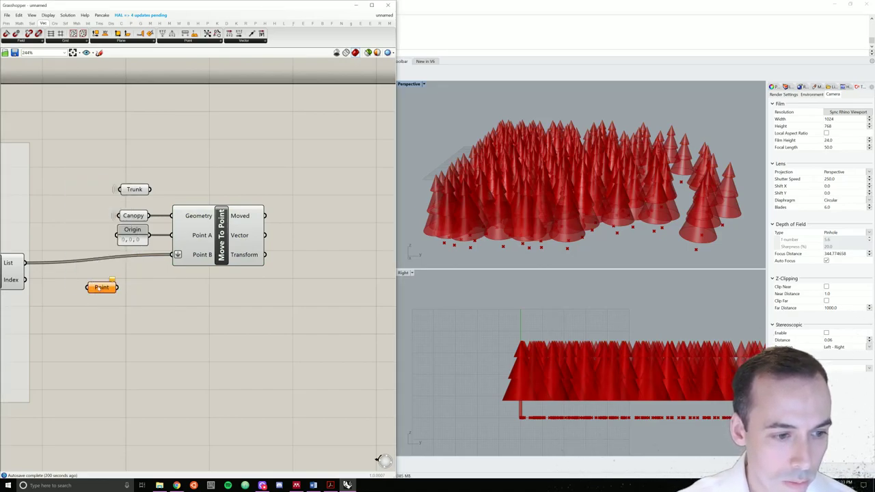
drag(101, 287, 132, 261)
drag(25, 263, 135, 267)
- Duplicate Move To Point above the original, connect Trunk to the copy's Geometry input, and align Trunk with it
drag(222, 240, 256, 183)
key(ctrl+c)
key(ctrl+v)
drag(152, 191, 213, 159)
drag(138, 192, 141, 155)
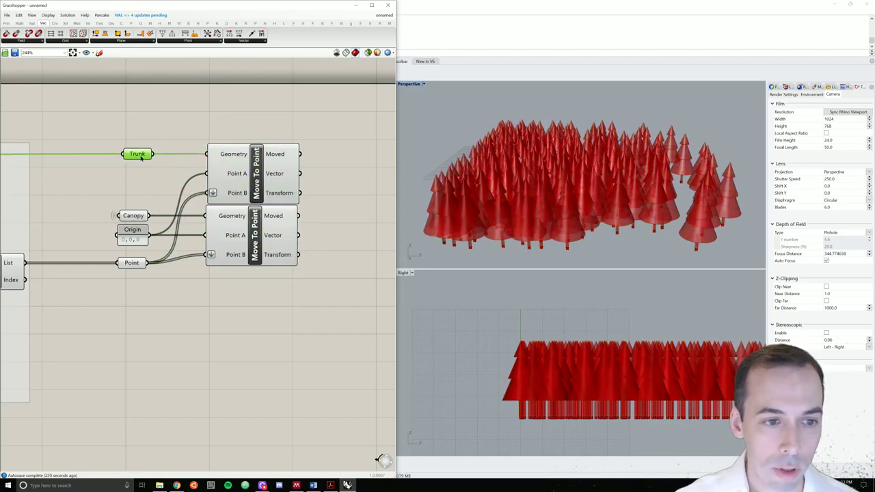
click(169, 350)
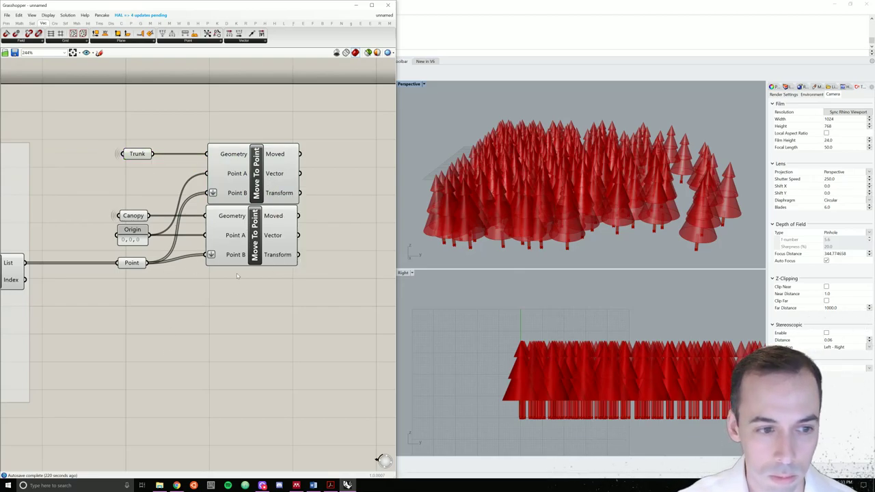
- Add a Custom Preview component and connect the trunk Move To Point's Moved output to its Geometry input
right_drag(592, 232, 576, 217)
scroll(588, 208, down, 5)
scroll(576, 220, up, 3)
right_drag(293, 320, 164, 344)
double_click(292, 183)
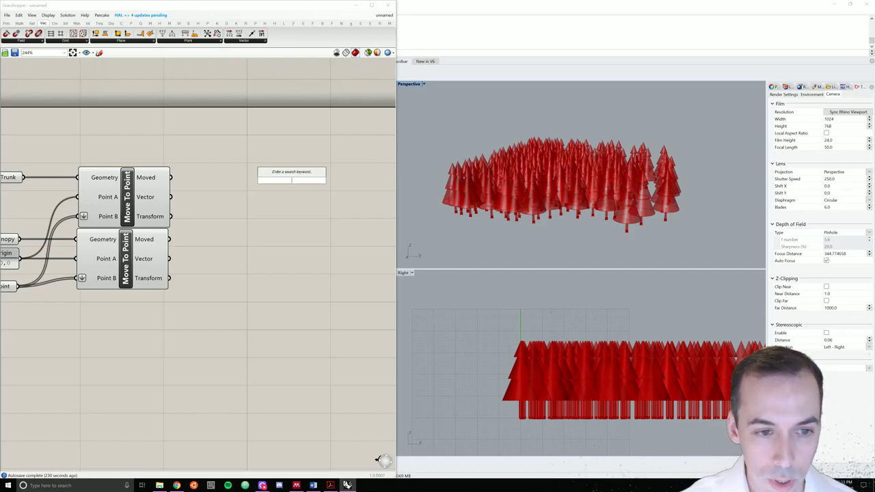
text(custom)
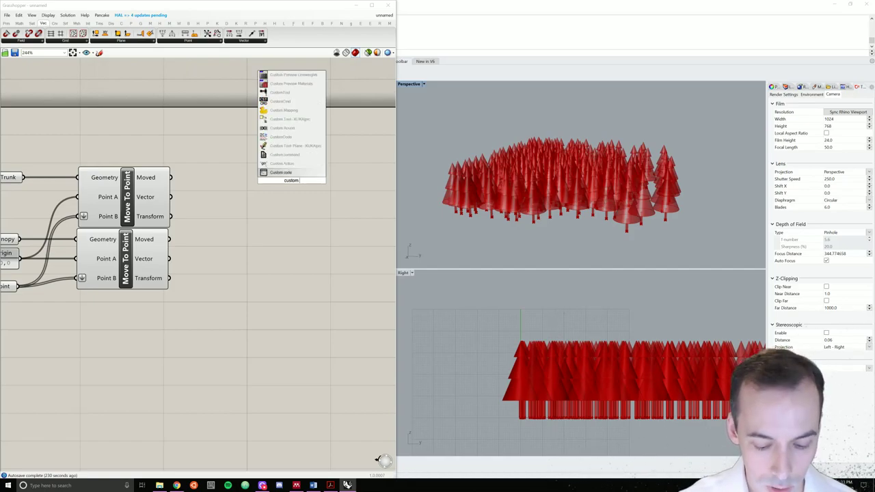
text( pr)
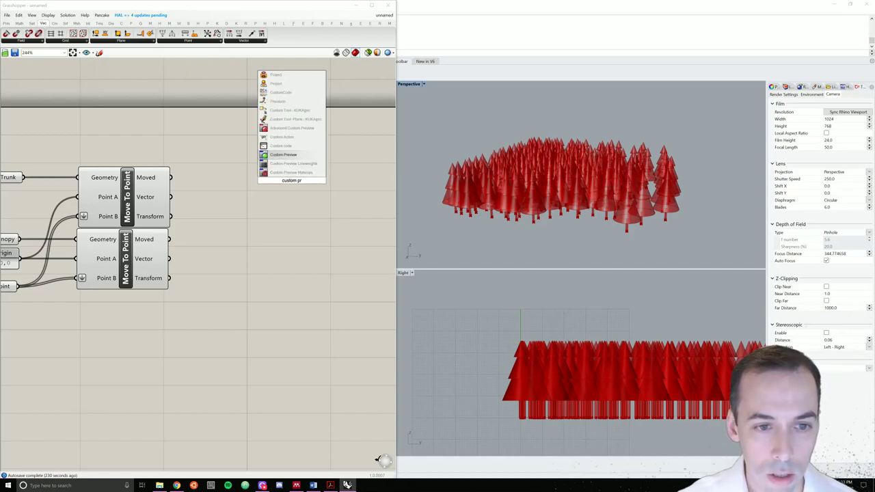
key(Return)
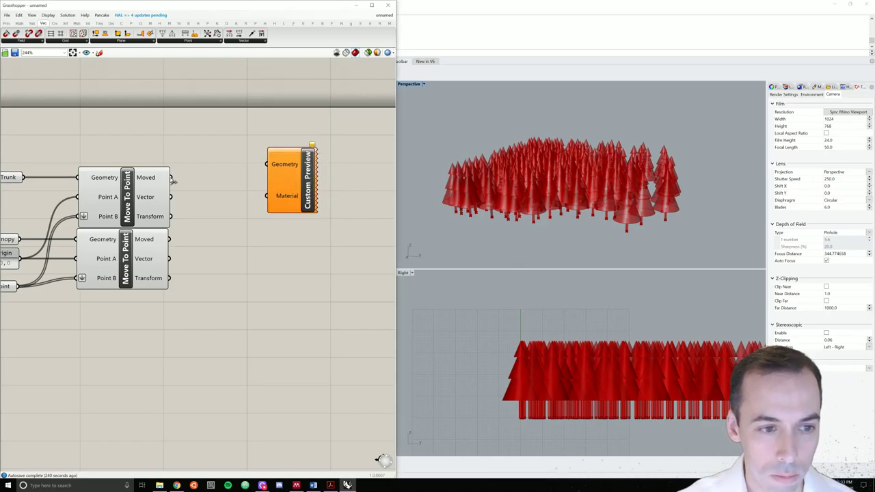
drag(174, 180, 325, 190)
click(245, 198)
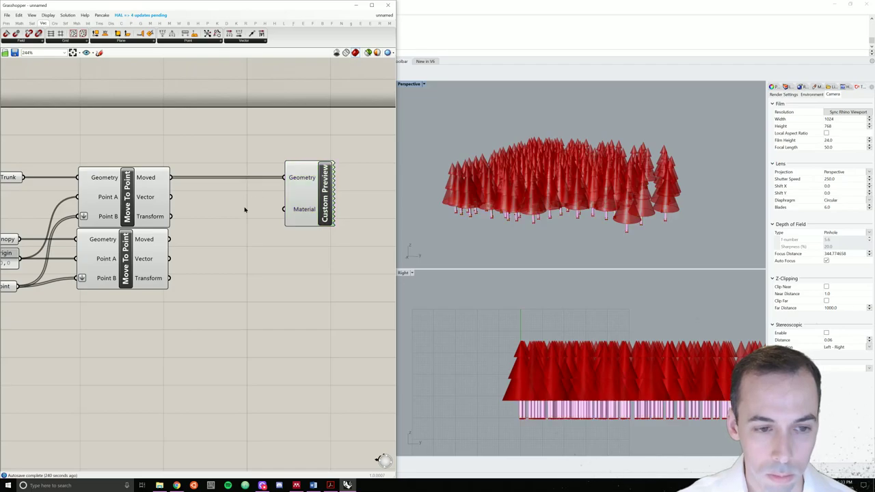
- Add a Colour Swatch and connect it to Custom Preview's Material input
double_click(244, 205)
text(colo)
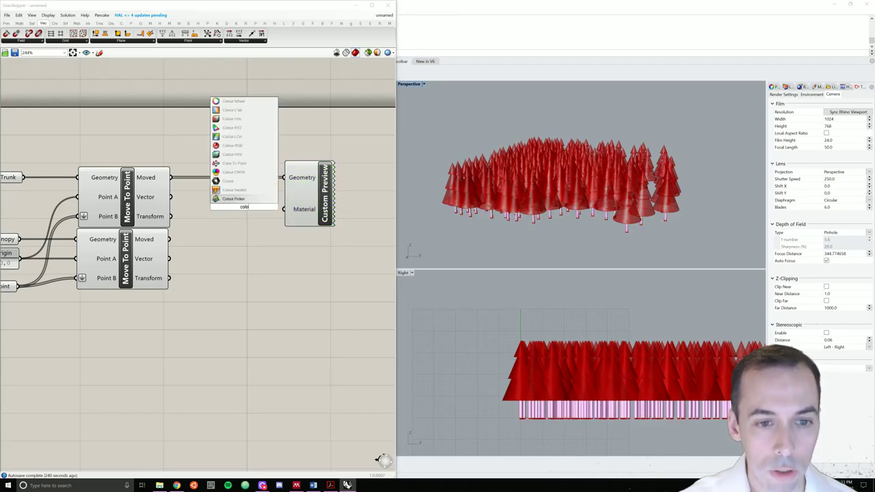
key(Up)
key(Return)
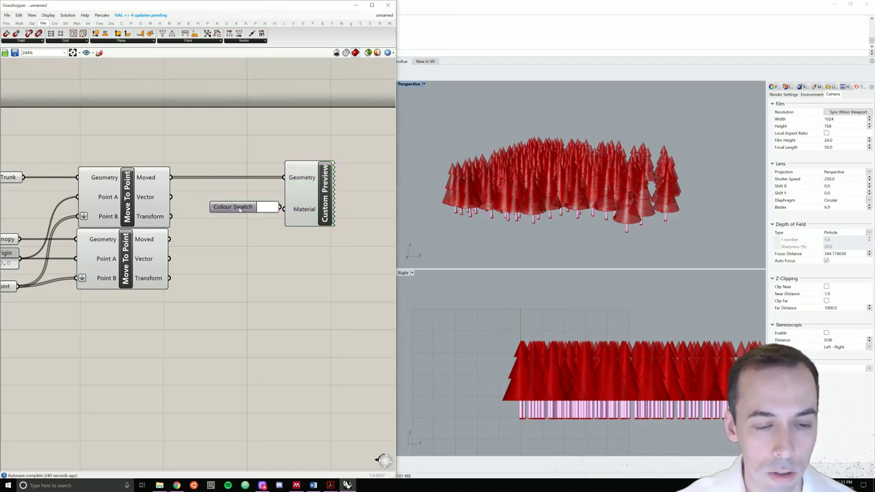
mouse_move(247, 207)
mouse_down()
mouse_move(231, 215)
mouse_move(283, 210)
mouse_move(251, 211)
mouse_up()
- Set the trunk preview's Colour Swatch to a muted brown
click(254, 212)
drag(268, 290, 338, 288)
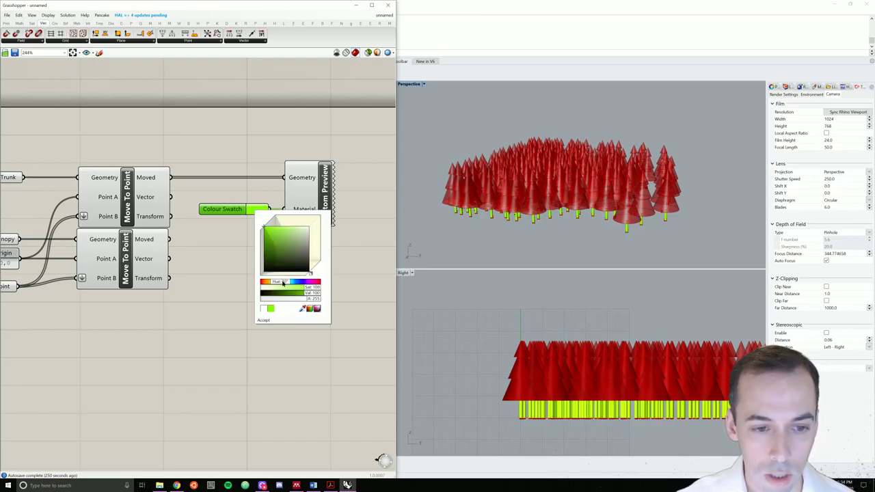
drag(283, 283, 290, 257)
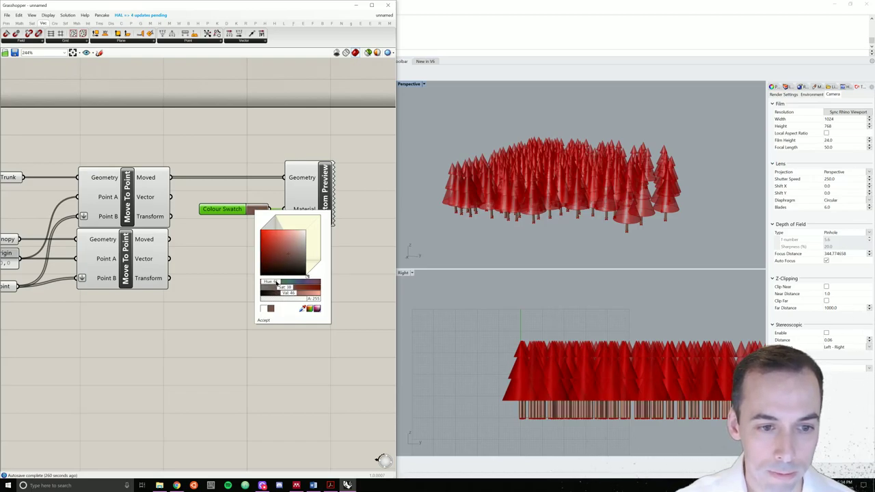
click(231, 260)
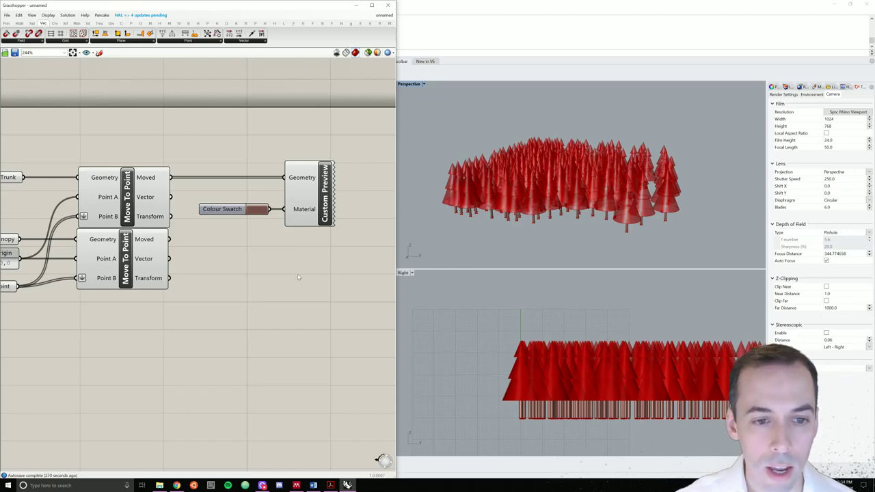
- Duplicate the Custom Preview and Colour Swatch below the originals and connect the canopy Move To Point's Moved output to the copy's Geometry
drag(315, 265, 252, 223)
key(ctrl+c)
key(ctrl+v)
drag(325, 200, 321, 262)
drag(169, 239, 284, 244)
drag(324, 279, 322, 273)
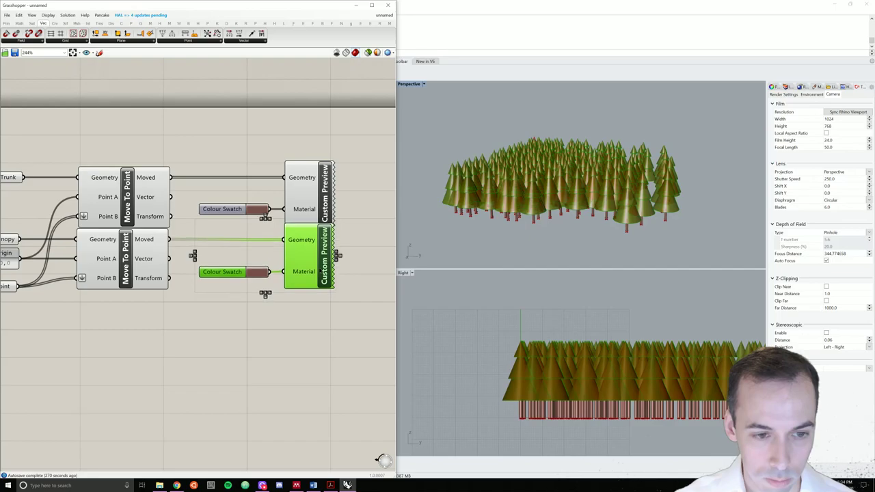
click(236, 324)
- Set the canopy preview's Colour Swatch to a muted green
click(257, 272)
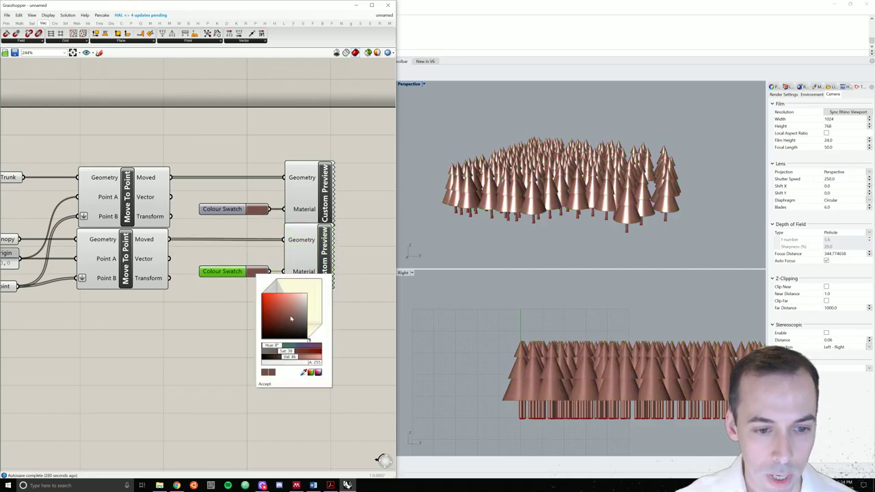
mouse_move(272, 349)
mouse_down()
mouse_move(301, 347)
mouse_move(288, 347)
mouse_up()
click(181, 335)
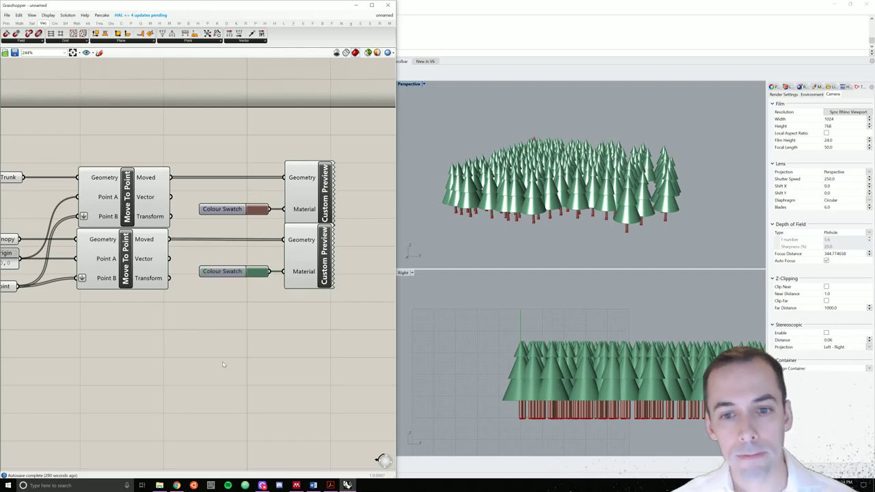
- Turn off the preview of every component except the two Custom Previews and their Colour Swatches
scroll(229, 343, down, 3)
right_drag(600, 198, 598, 236)
scroll(341, 191, down, 4)
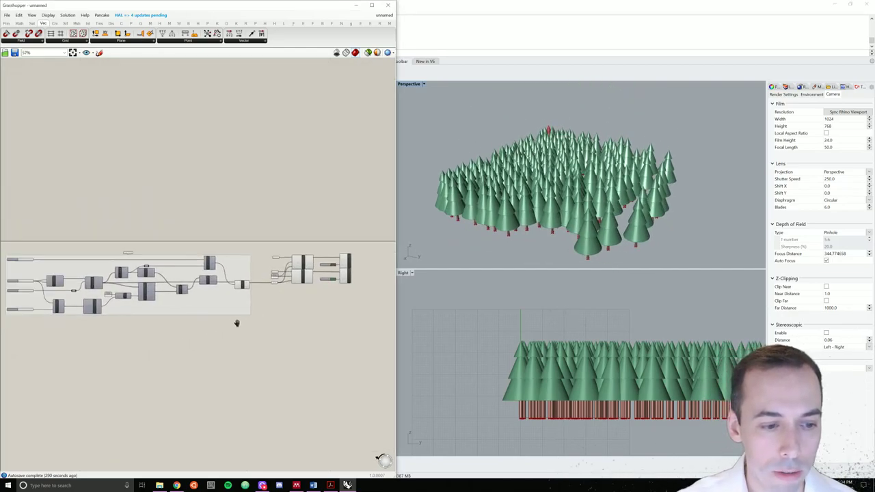
drag(335, 193, 17, 357)
middle_click(192, 258)
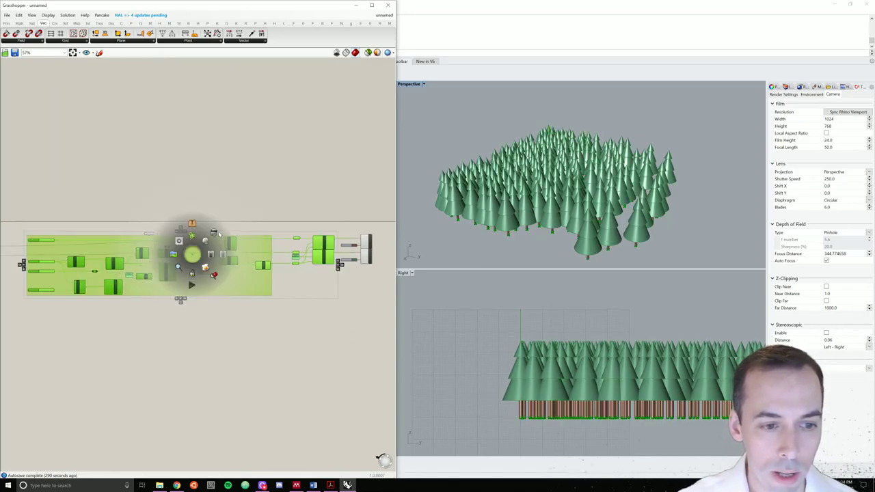
click(342, 360)
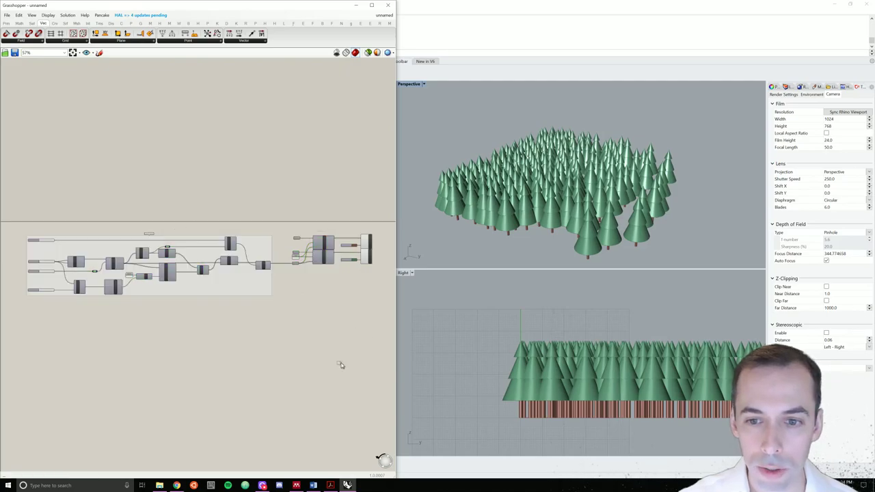
- Shift the trunk row, from the Trunk parameter to its Custom Preview, slightly up to separate it from the canopy row
scroll(348, 292, up, 5)
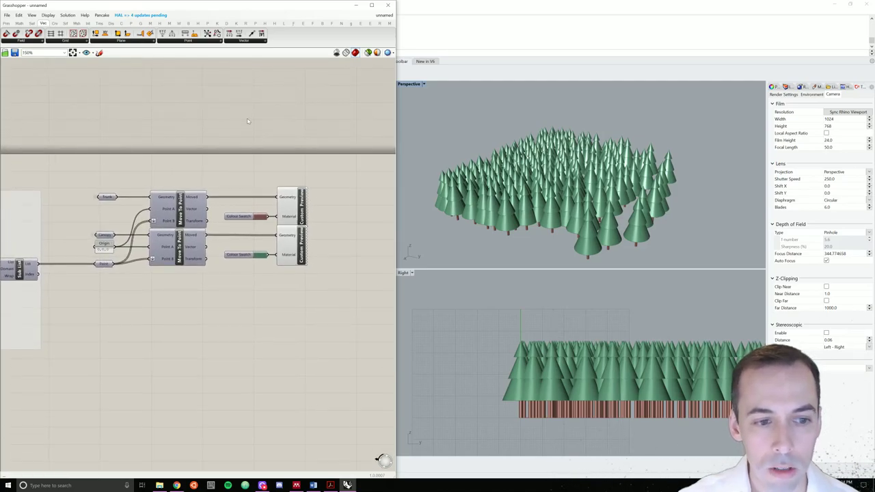
drag(336, 221, 103, 171)
drag(180, 214, 180, 211)
click(199, 287)
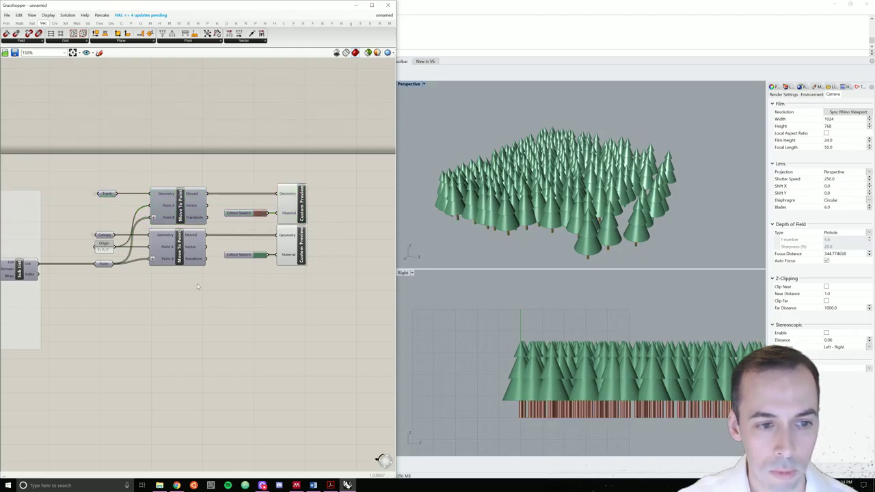
right_drag(460, 236, 481, 192)
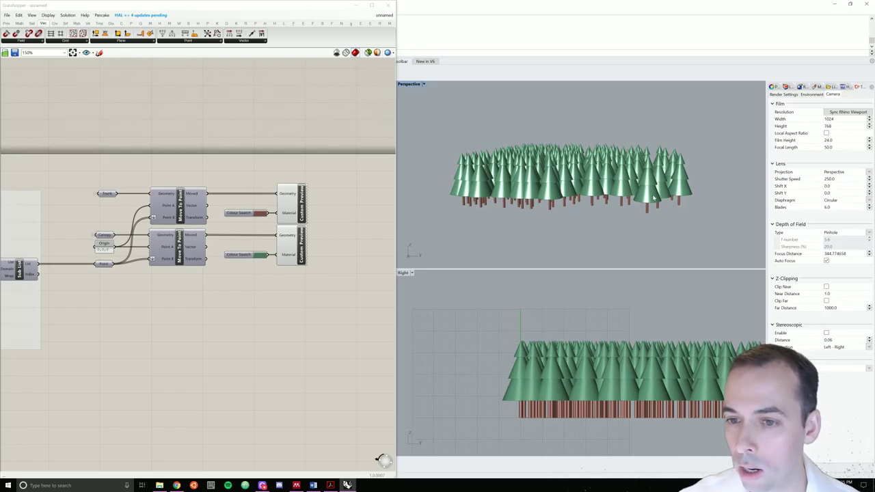
right_drag(604, 192, 490, 144)
right_drag(433, 219, 477, 211)
right_drag(236, 311, 221, 296)
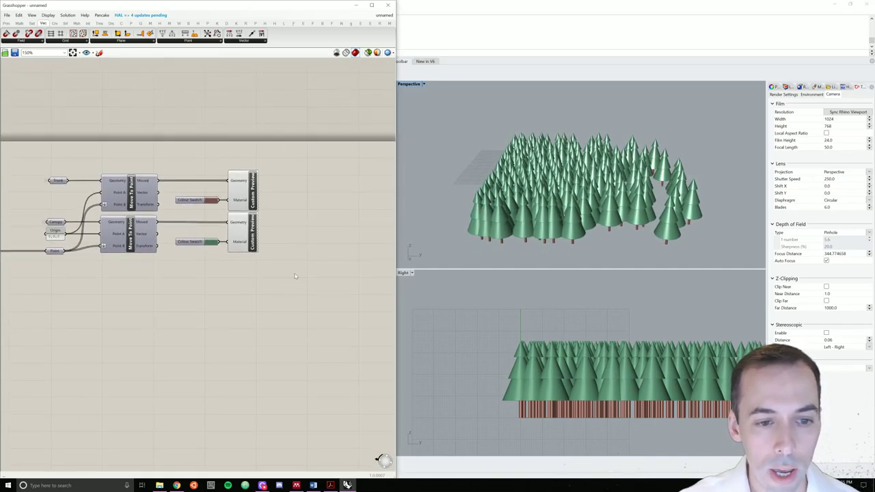
double_click(308, 252)
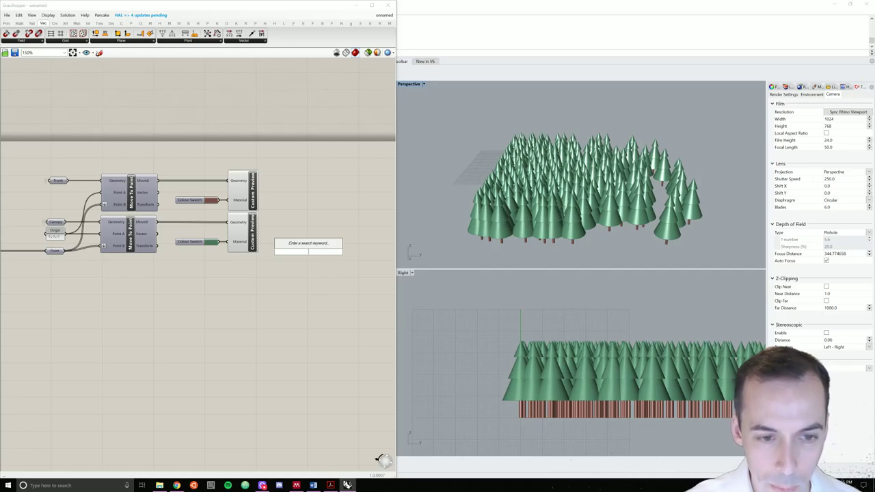
text(inter)
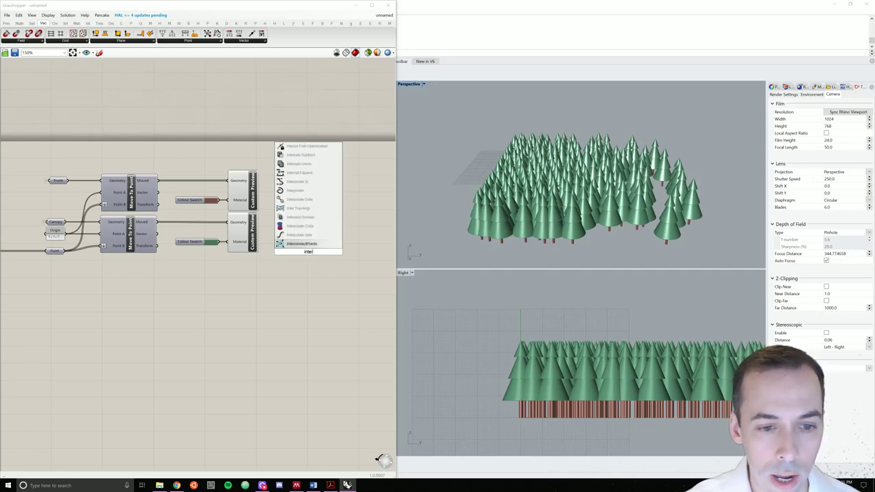
text(pol)
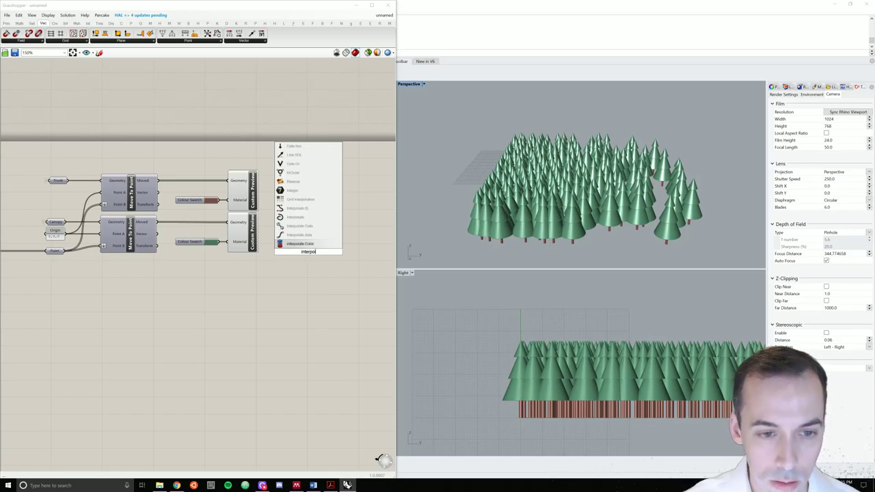
click(296, 226)
key(Delete)
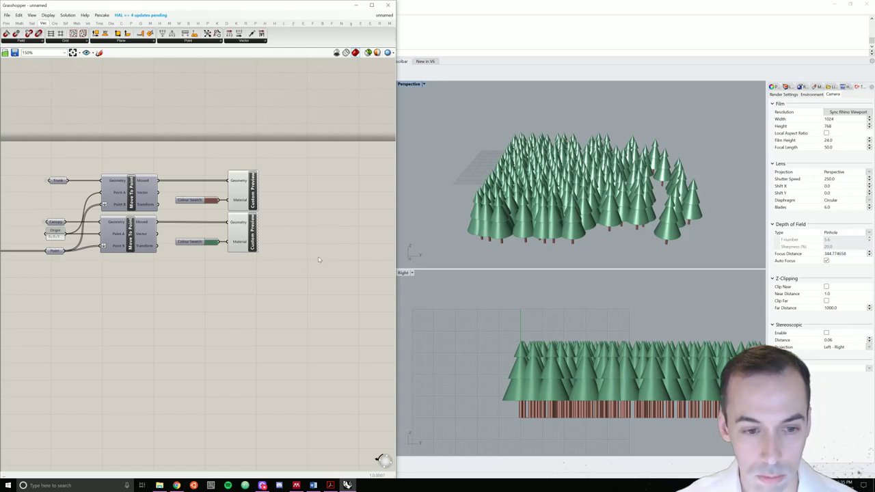
- Add an Interpolate data component and place it below the Custom Previews
double_click(319, 257)
text(interpol)
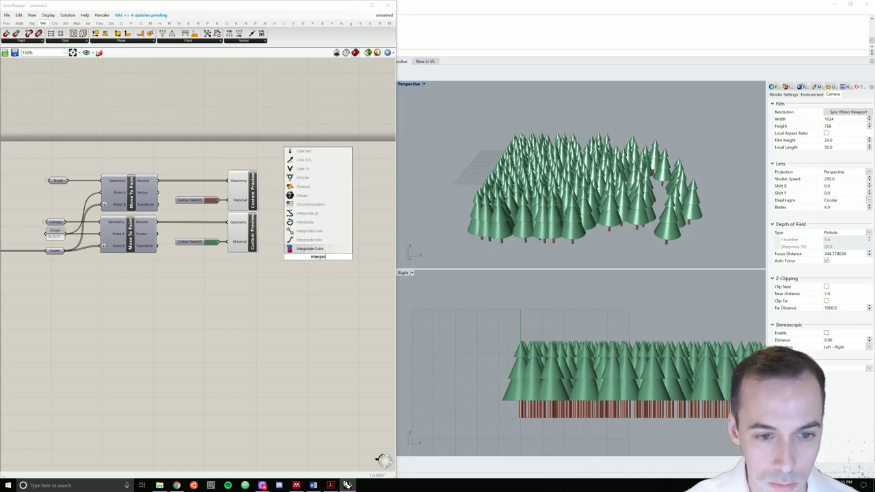
click(316, 241)
drag(322, 273, 201, 322)
- Move both Custom Previews and their Colour Swatches farther right to make room after the Move To Point components
drag(283, 302, 199, 177)
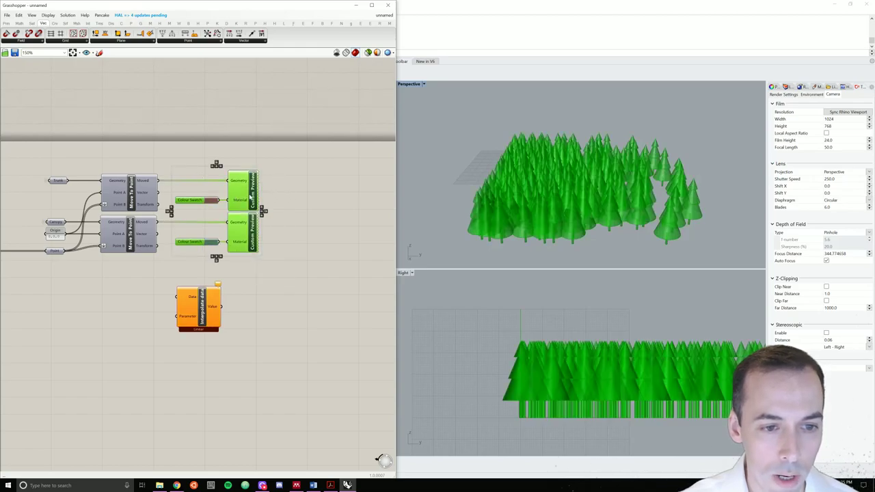
drag(250, 197, 399, 197)
right_drag(326, 280, 200, 259)
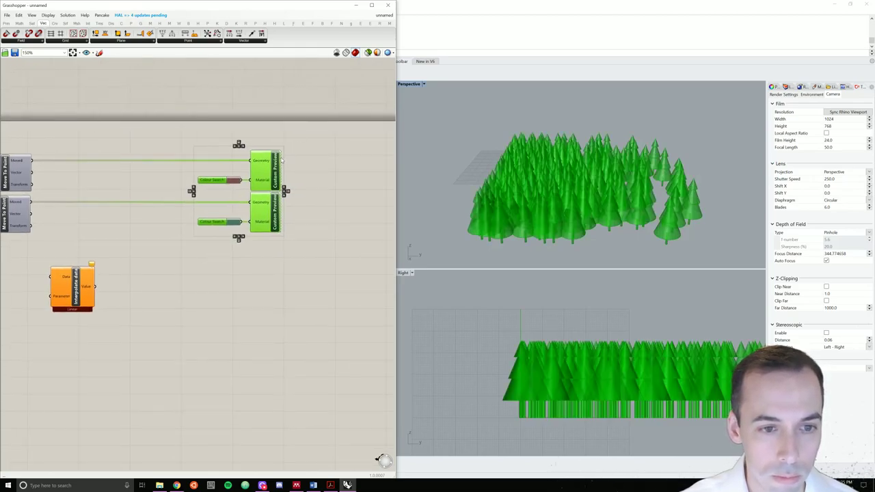
drag(280, 160, 384, 162)
click(188, 247)
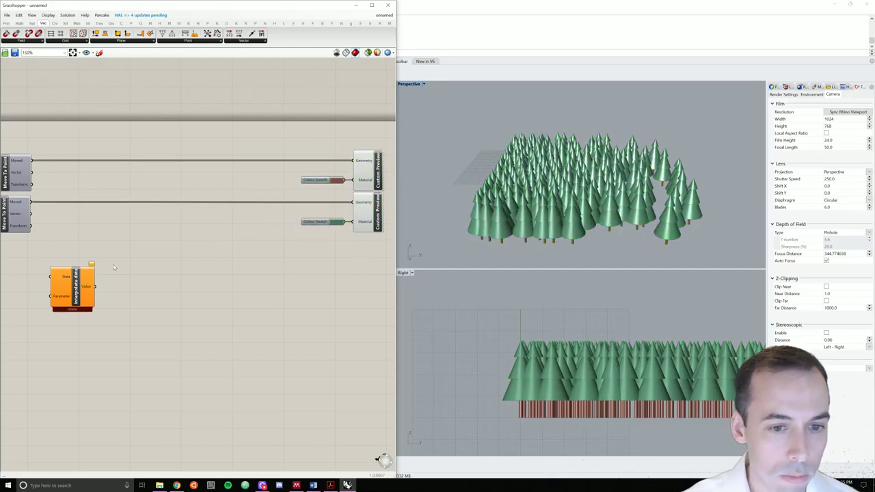
- Place Interpolate data and the green Colour Swatch ahead of the canopy Custom Preview and disconnect the swatch from its Material input
drag(77, 281, 231, 227)
drag(309, 225, 133, 228)
right_click(361, 222)
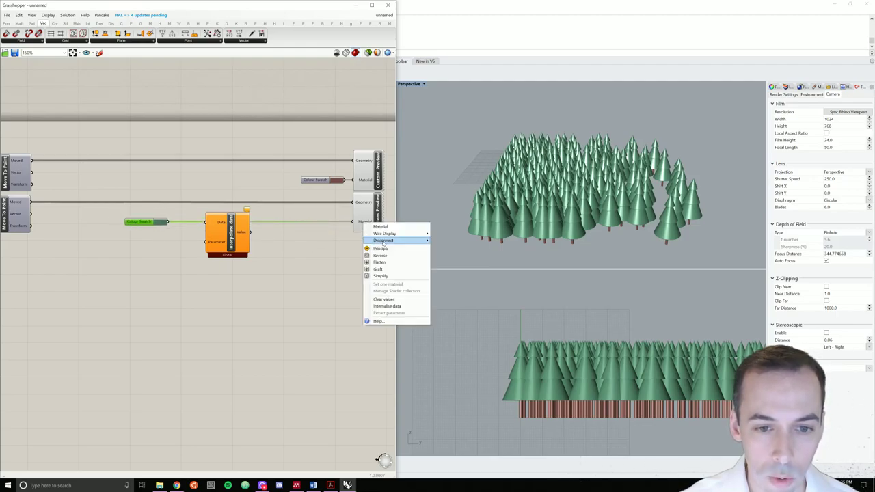
click(455, 248)
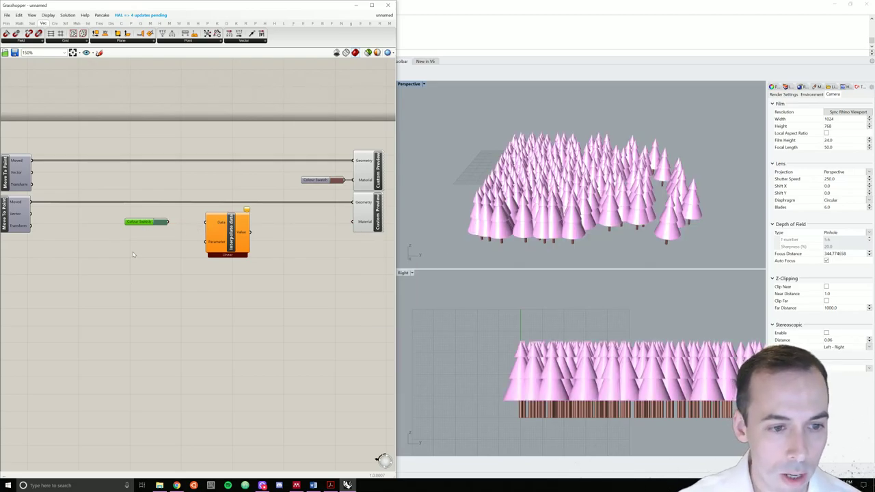
- Make two copies of the green Colour Swatch, stacked directly beneath the original
alt+drag(142, 222, 138, 240)
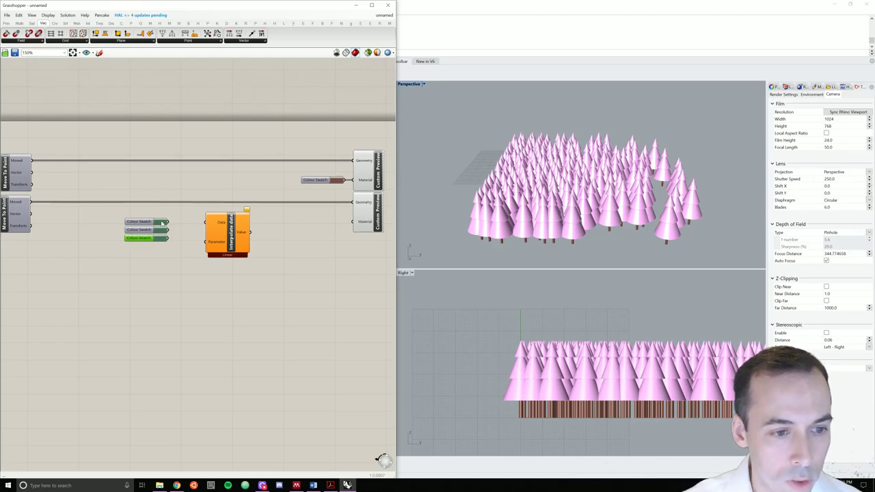
click(162, 224)
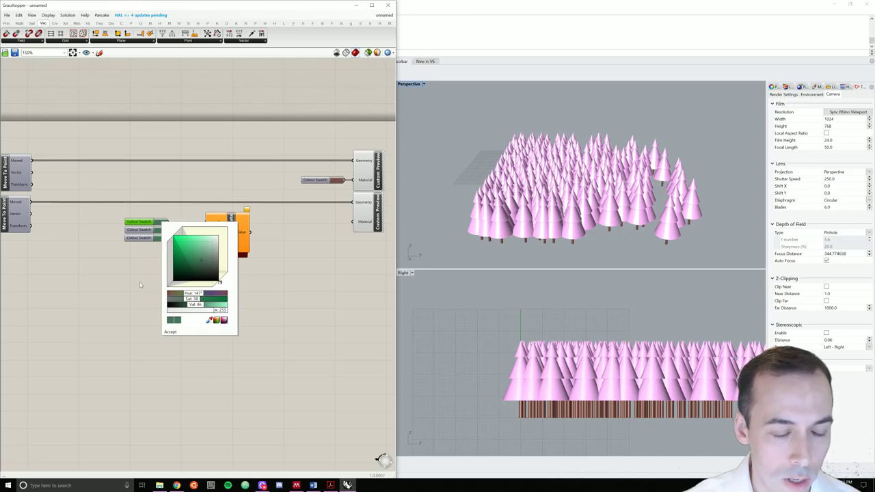
click(140, 282)
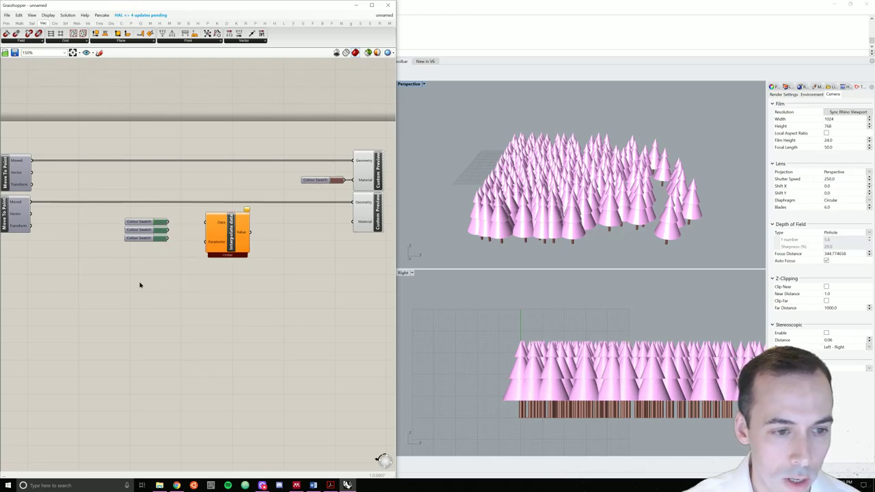
- Change the middle Colour Swatch to a brighter, more saturated green
click(165, 231)
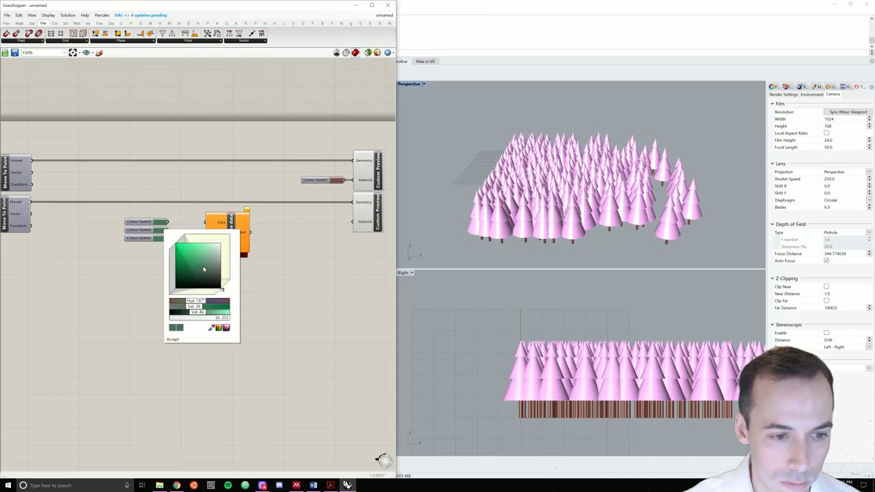
drag(203, 269, 197, 262)
drag(197, 302, 195, 299)
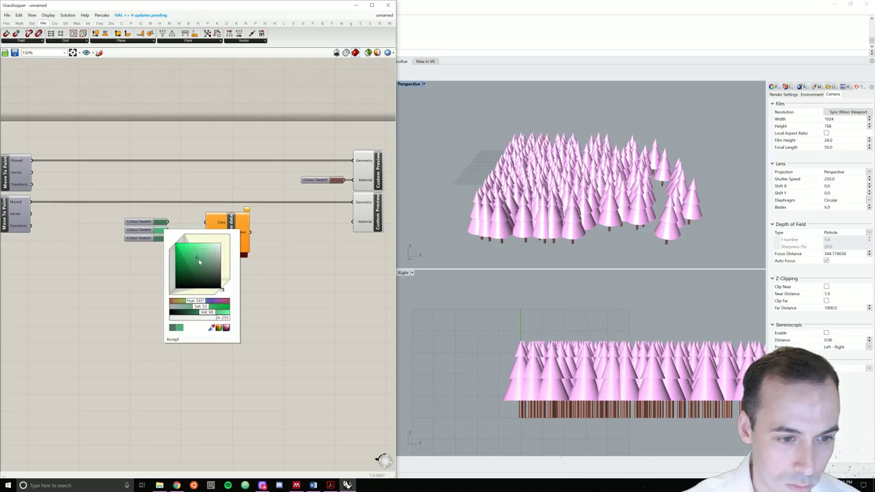
drag(200, 262, 195, 265)
drag(201, 301, 197, 303)
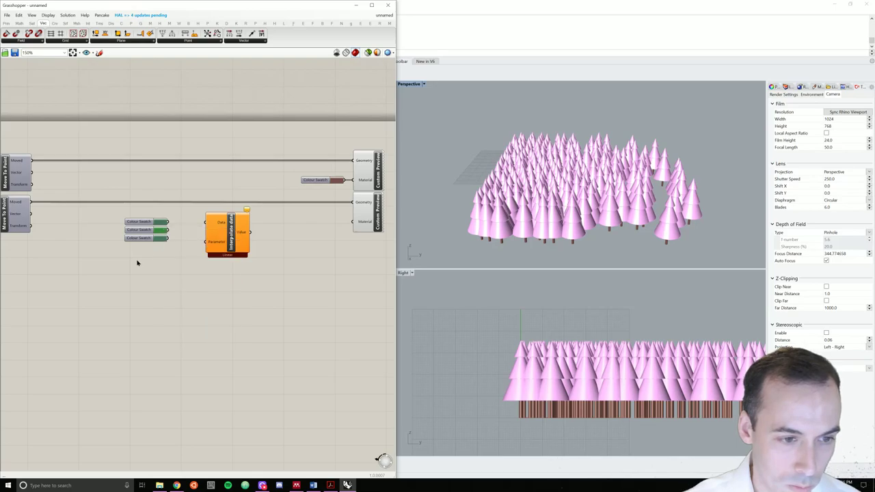
- Change the lowest Colour Swatch to an olive yellow with saturation 49 and value 60
click(162, 239)
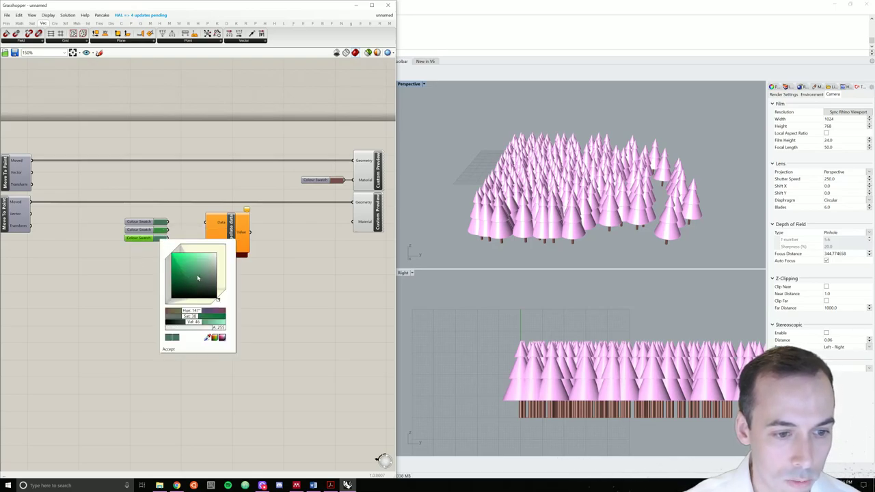
drag(197, 277, 194, 271)
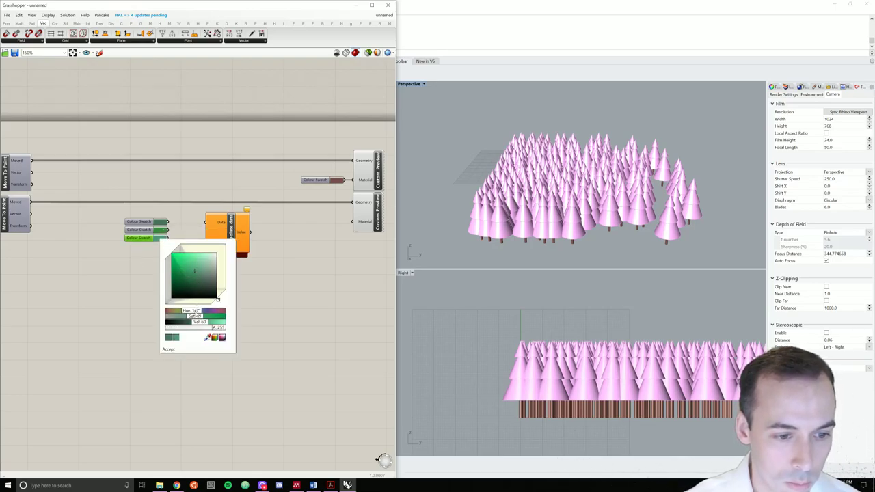
mouse_move(194, 312)
mouse_down()
mouse_move(179, 312)
mouse_move(187, 312)
mouse_up()
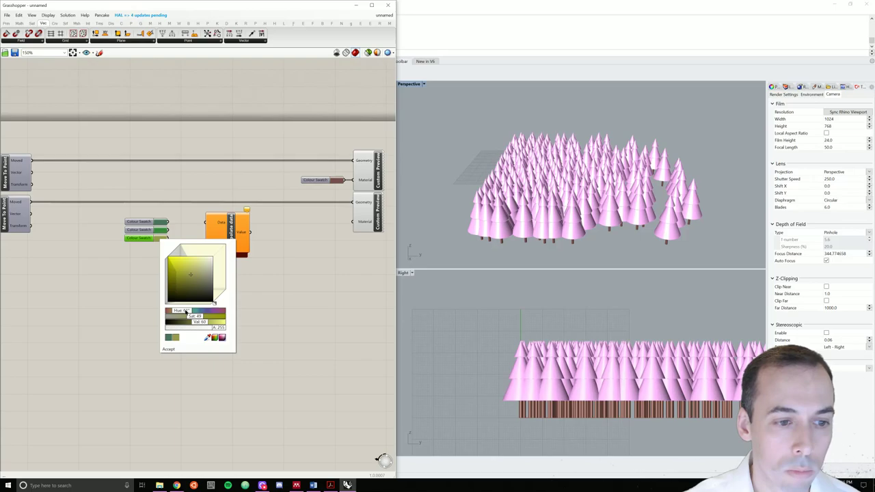
click(111, 314)
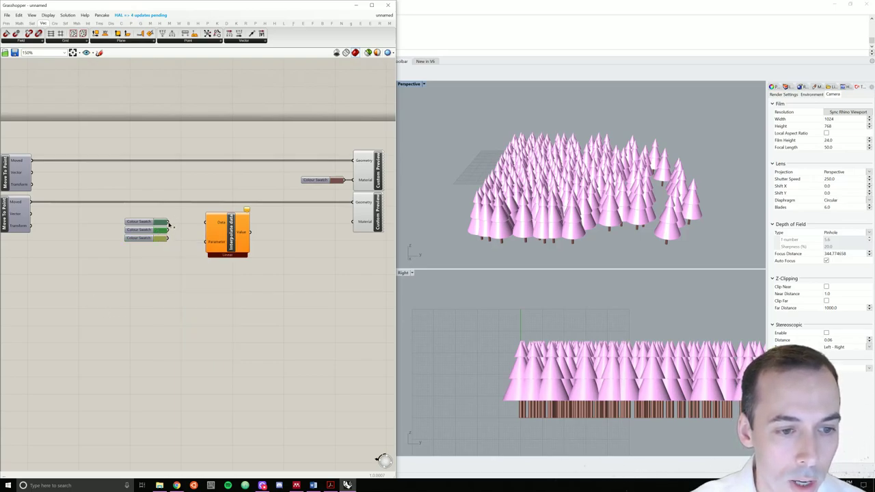
- Connect all three Colour Swatches to Interpolate data's Data input and move them closer to the component
drag(168, 221, 207, 223)
drag(141, 256, 152, 217)
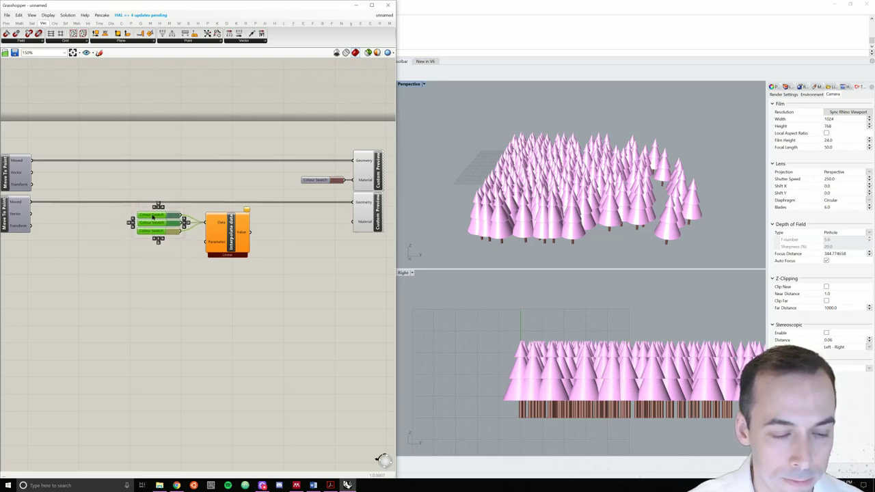
click(147, 290)
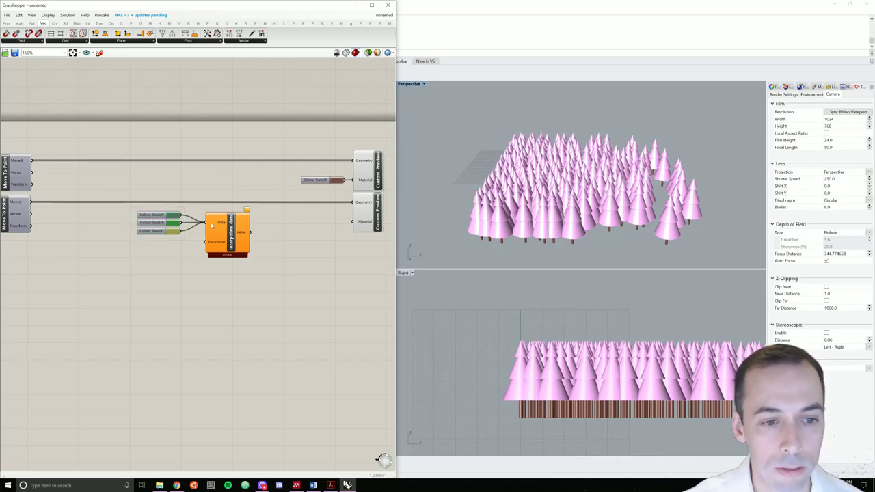
- Add a Range component and place it directly below the three Colour Swatches
right_drag(229, 284, 226, 255)
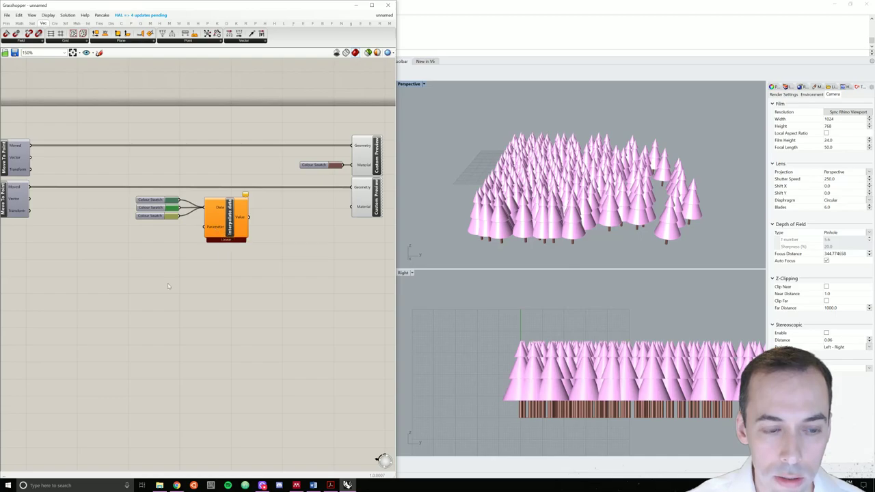
double_click(164, 258)
text(range)
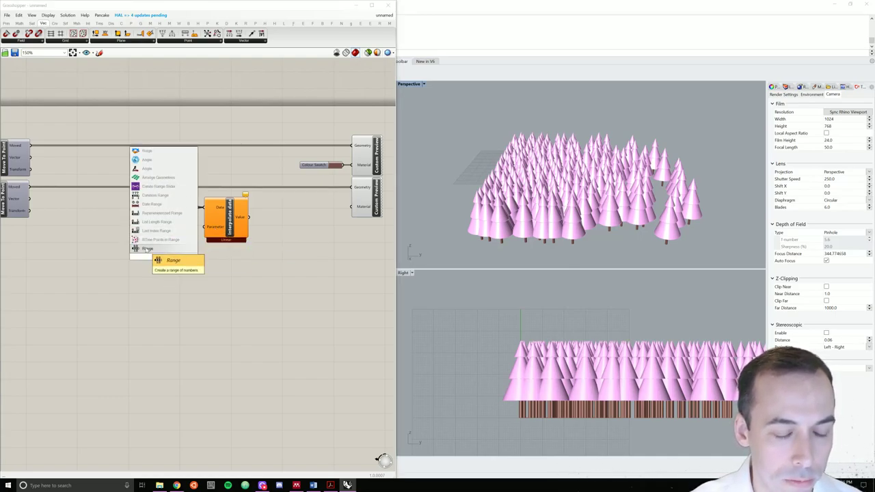
click(147, 250)
drag(168, 253, 160, 236)
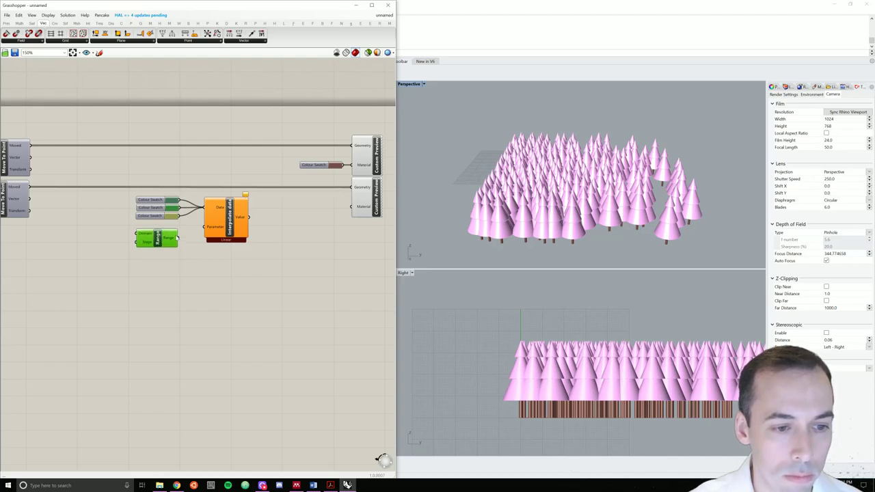
click(144, 258)
- Add a List Length component below the Move To Point components, feed it the Point parameter, and connect its Length to Range's Steps
right_drag(136, 259, 170, 228)
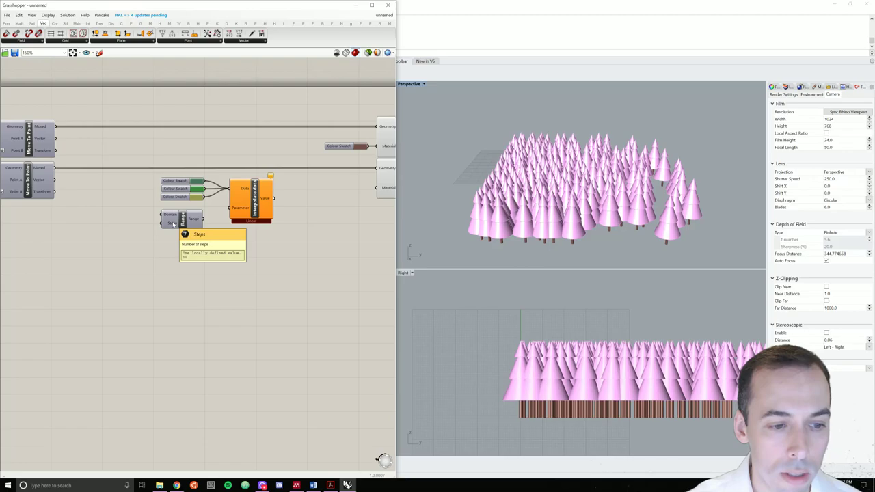
scroll(169, 229, down, 3)
right_drag(125, 254, 217, 221)
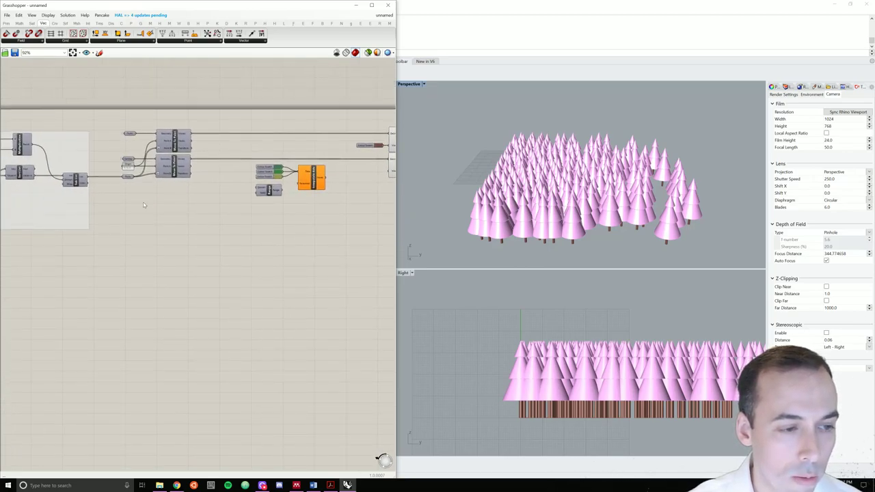
right_drag(144, 205, 201, 211)
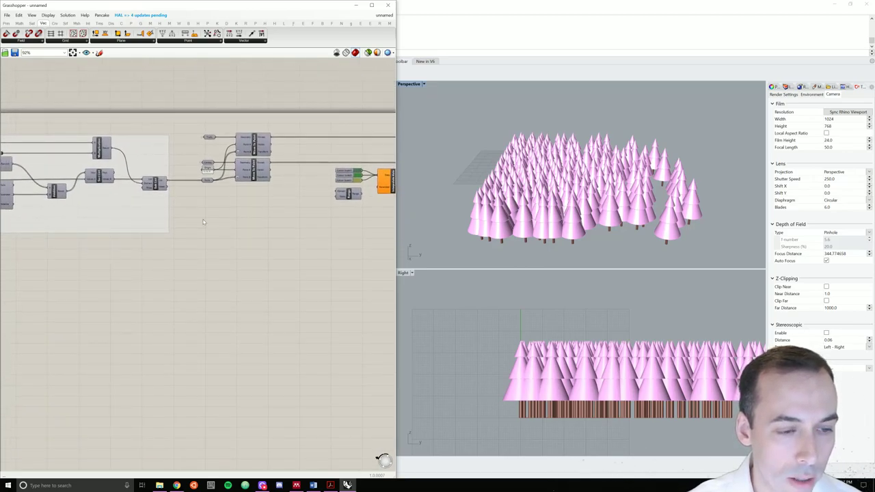
scroll(218, 227, down, 1)
double_click(218, 203)
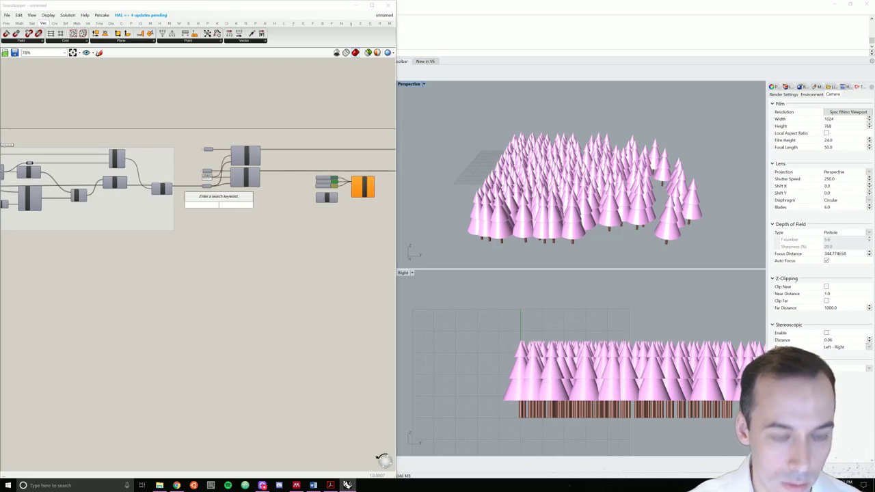
text(liste)
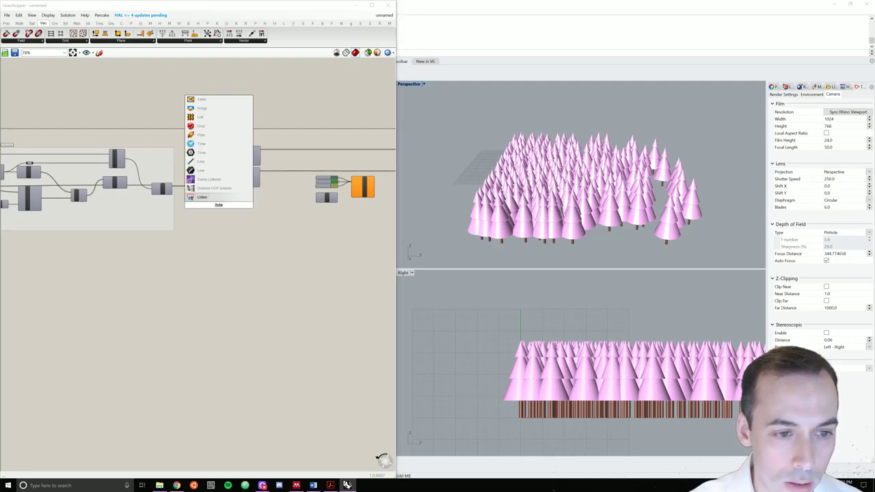
key(BackSpace)
text(le)
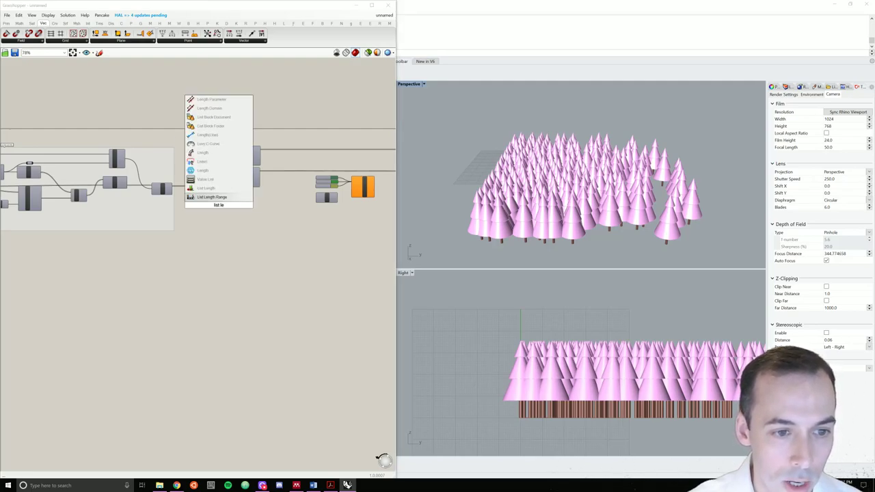
key(Up)
key(Return)
scroll(214, 202, up, 3)
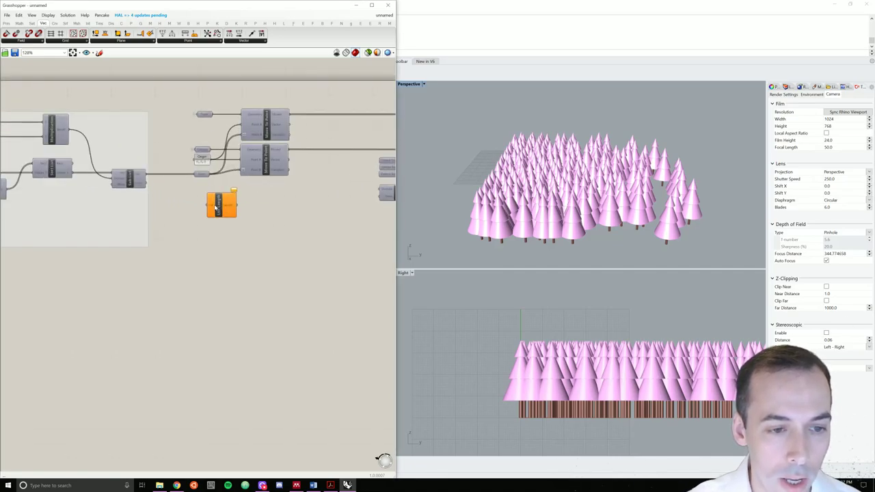
drag(210, 174, 379, 198)
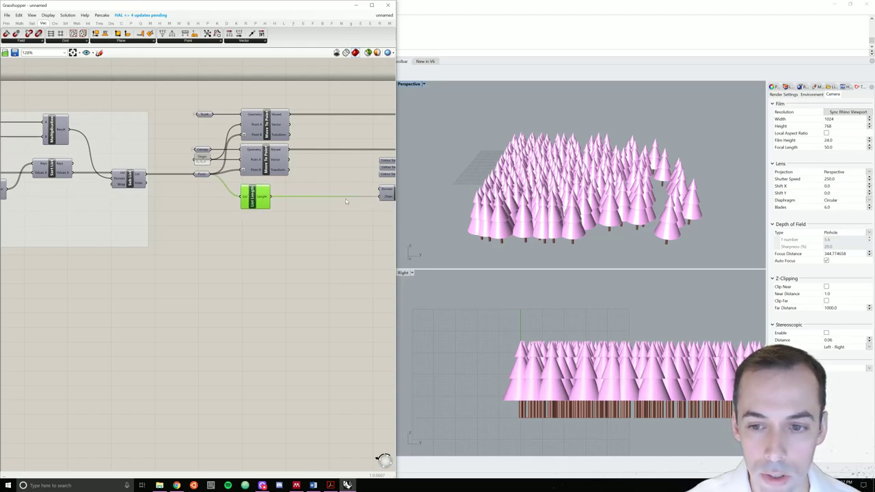
- Connect Range to Interpolate data's Parameter input and its Value output to the canopy Custom Preview's Material
right_click(311, 235)
click(334, 216)
right_drag(333, 216, 190, 220)
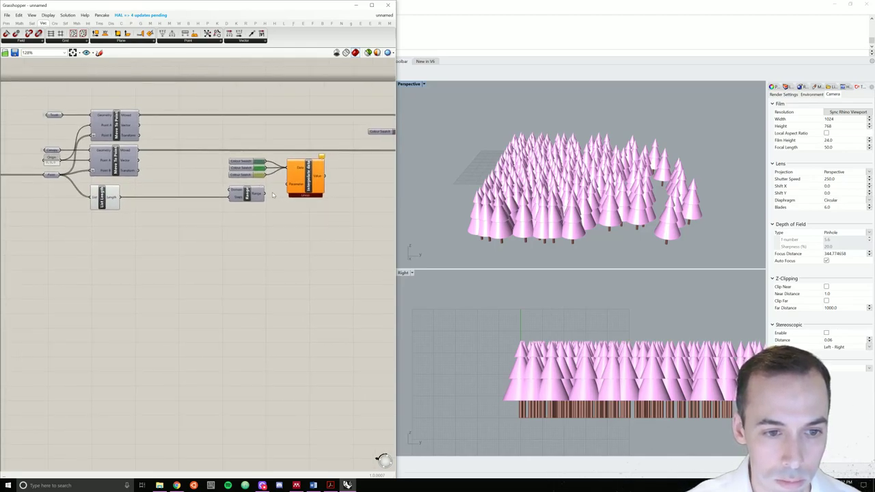
drag(264, 195, 287, 185)
right_drag(328, 206, 280, 213)
drag(278, 185, 373, 177)
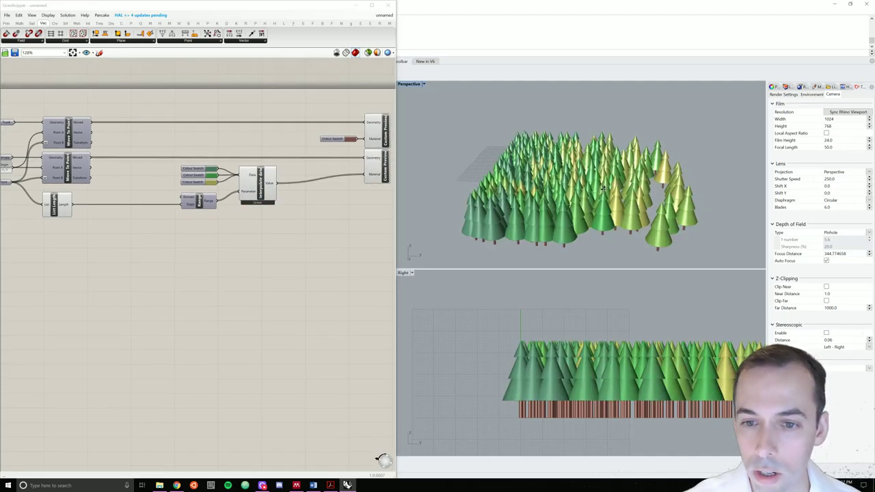
mouse_move(603, 189)
right_down()
mouse_move(603, 146)
mouse_move(608, 198)
mouse_move(606, 189)
right_up()
- Change the lowest Colour Swatch to a golden orange with saturation 58 and value 68
click(214, 183)
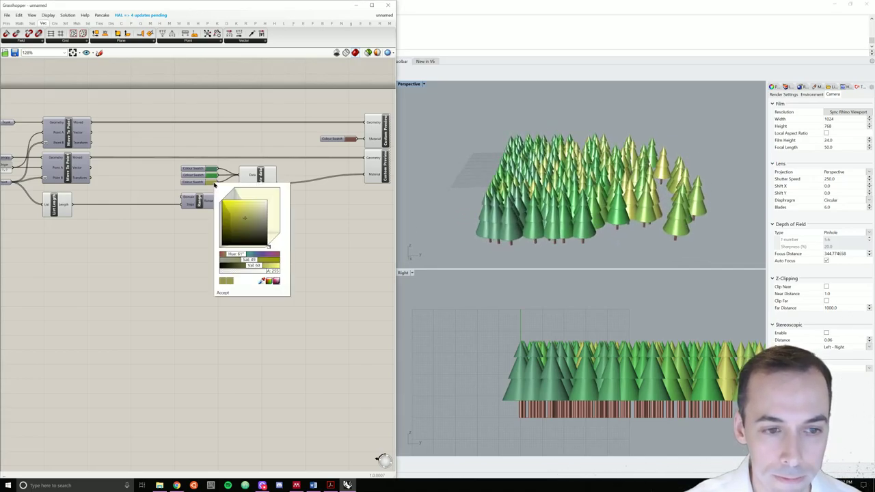
drag(245, 219, 239, 215)
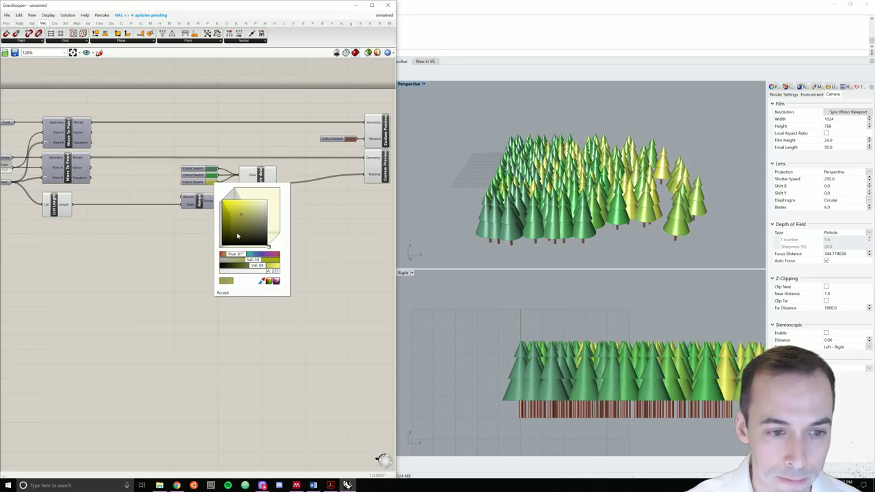
click(236, 255)
drag(236, 254, 237, 254)
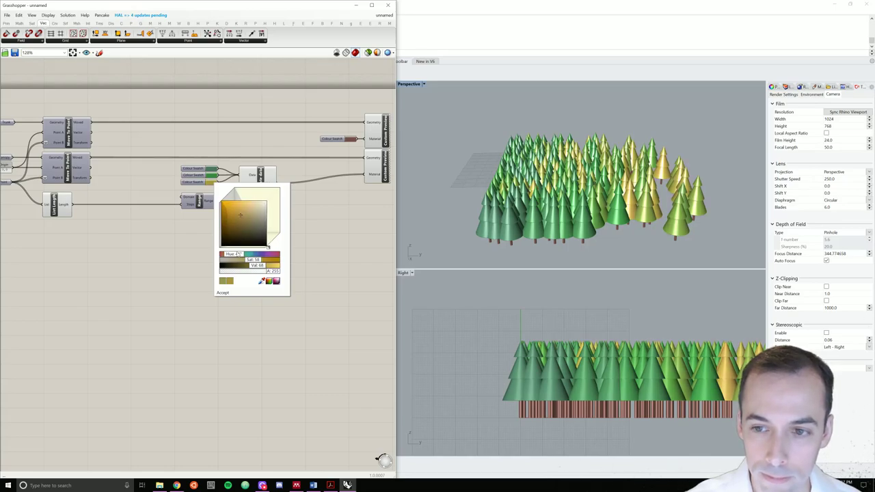
- Change the middle Colour Swatch to a duller, less saturated green
click(210, 179)
click(211, 176)
mouse_move(249, 210)
mouse_down()
mouse_move(245, 204)
mouse_move(256, 214)
mouse_up()
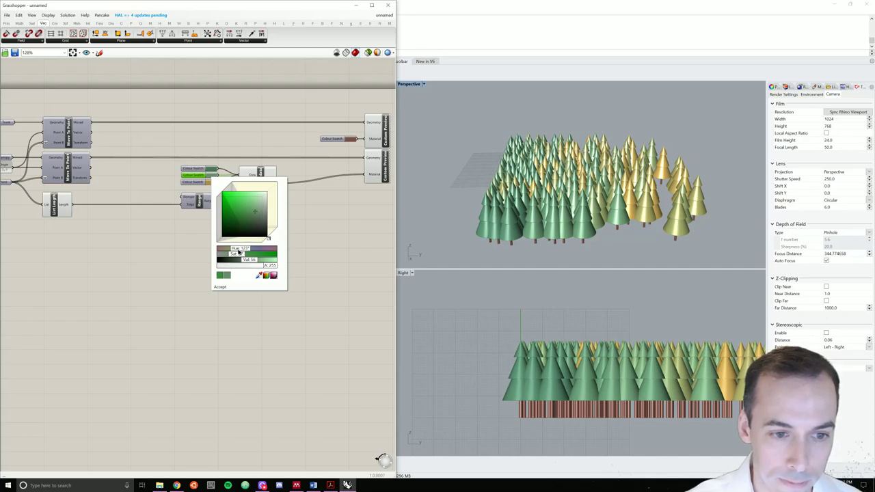
drag(238, 253, 239, 251)
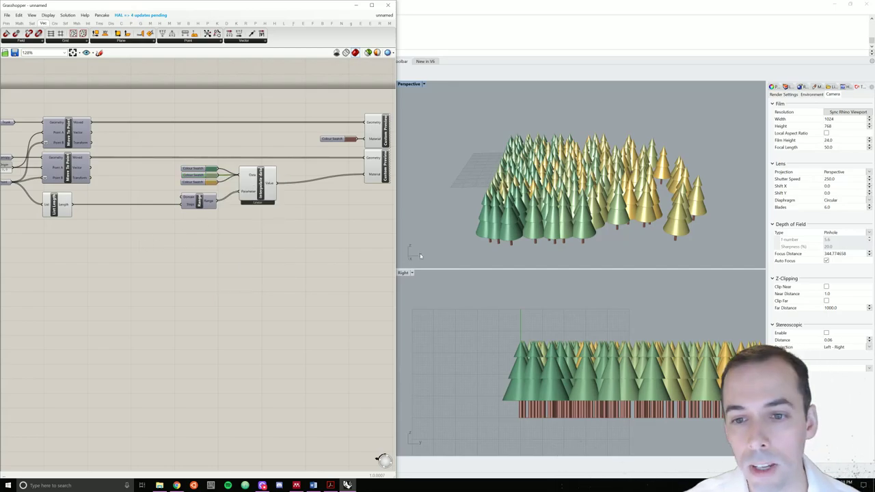
mouse_move(578, 205)
right_down()
mouse_move(572, 214)
mouse_move(575, 207)
right_up()
click(240, 239)
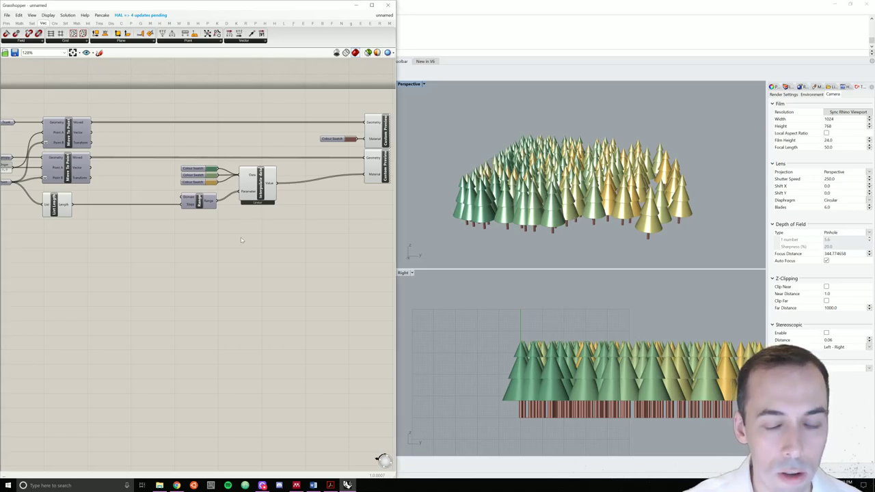
- Add a Scale component above Interpolate data and connect the canopy Move To Point's Moved output to its Geometry
double_click(279, 221)
text(scale)
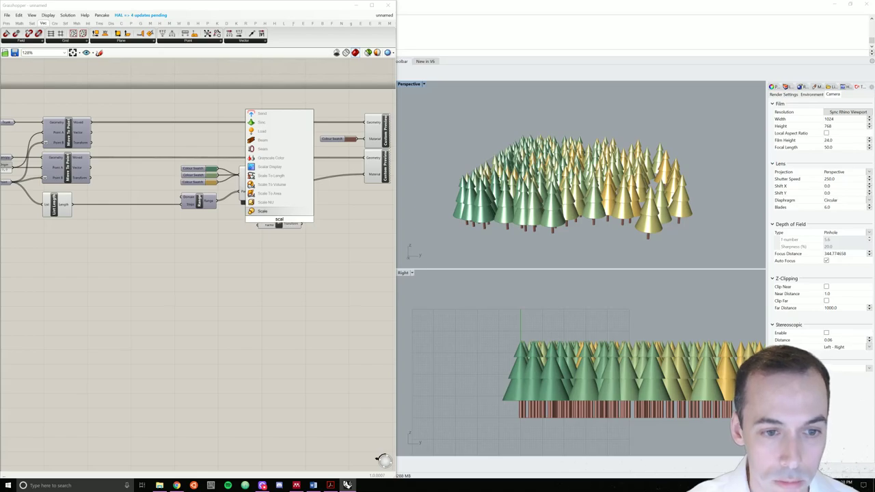
key(Return)
drag(278, 221, 304, 225)
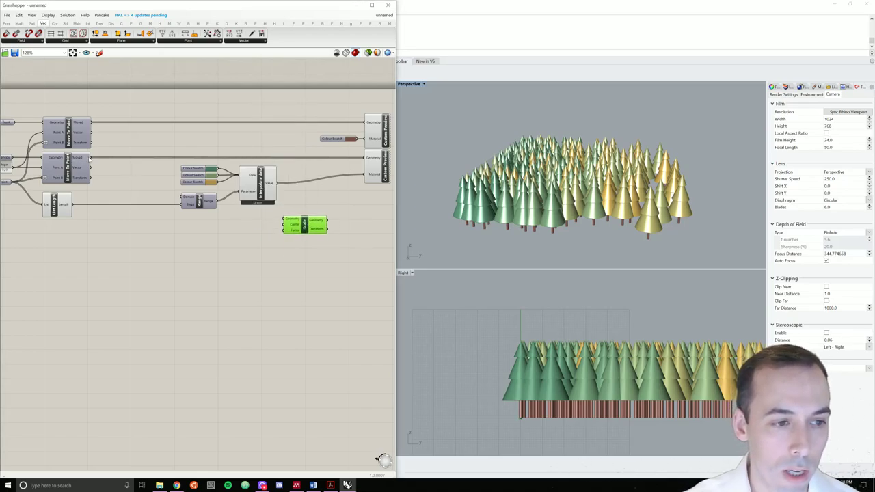
drag(91, 157, 255, 147)
- Connect the canopy Move To Point's Vector to Scale's Center and send the scaled geometry to the canopy Custom Preview's Geometry
click(191, 152)
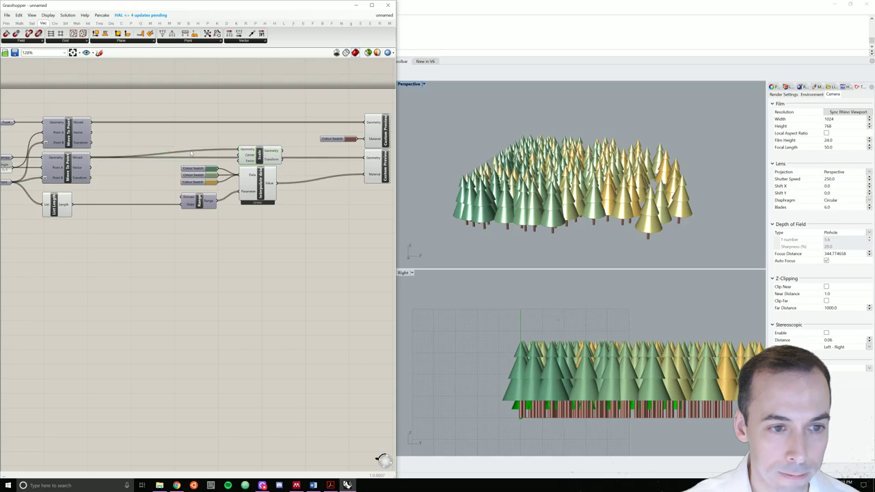
drag(192, 151, 136, 152)
drag(283, 152, 367, 162)
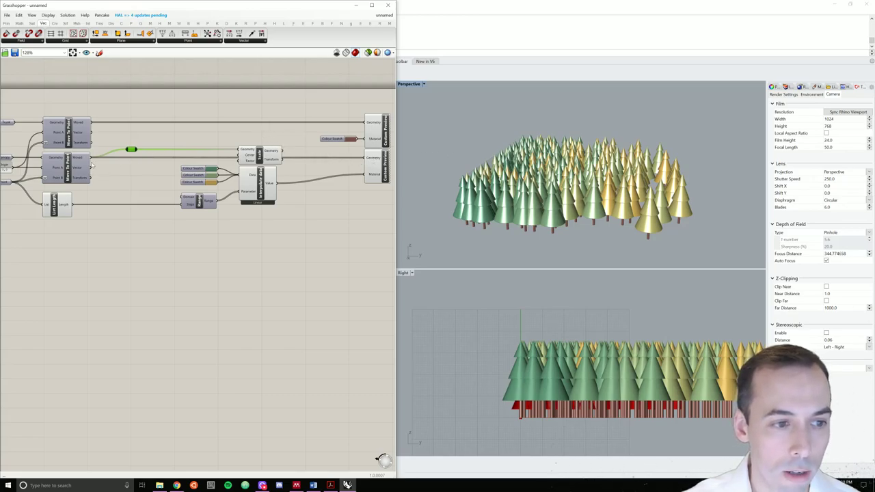
drag(89, 168, 365, 158)
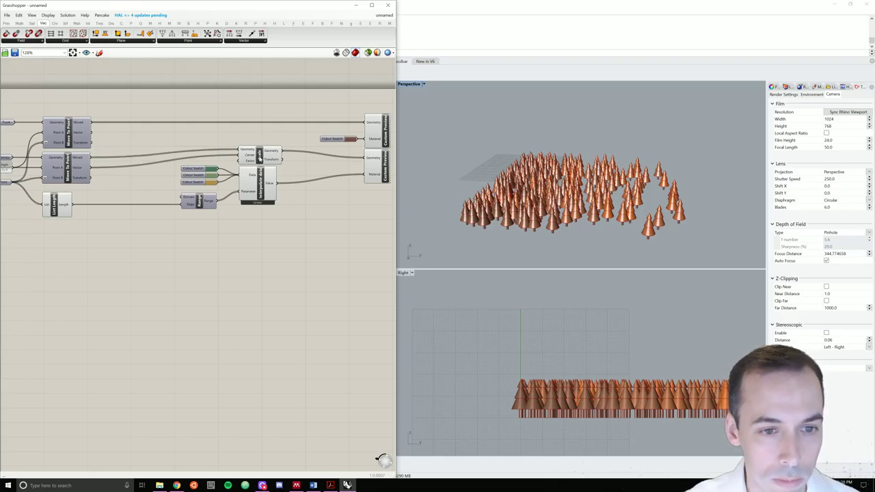
- Align Scale with the canopy wire and move List Length, Range, the green and orange swatches and Interpolate data lower to clear space
click(259, 155)
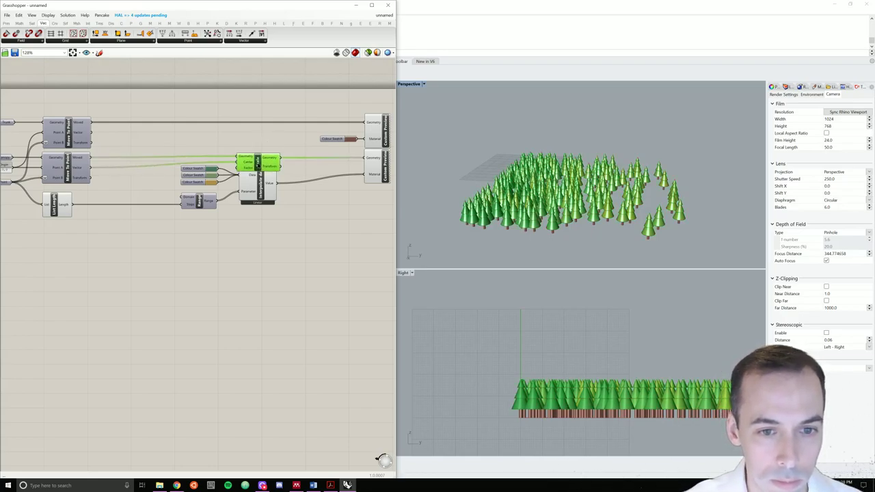
drag(258, 163, 260, 165)
drag(282, 230, 193, 171)
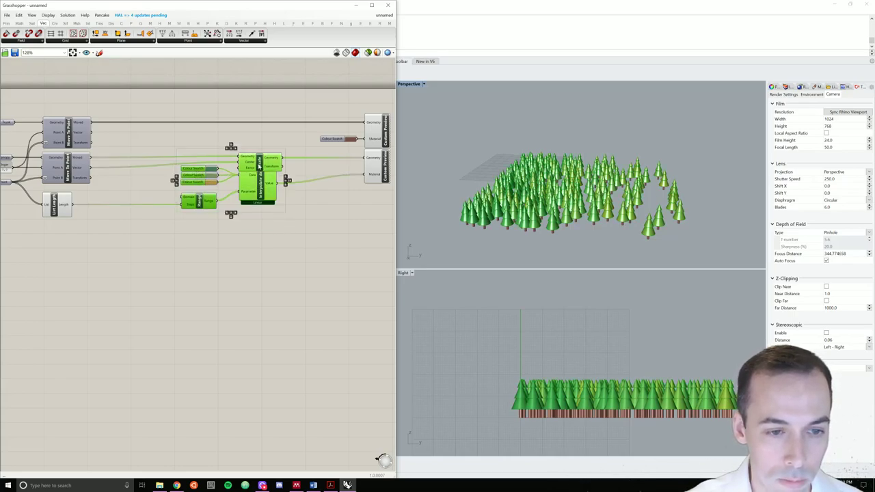
ctrl+click(259, 164)
shift+click(55, 205)
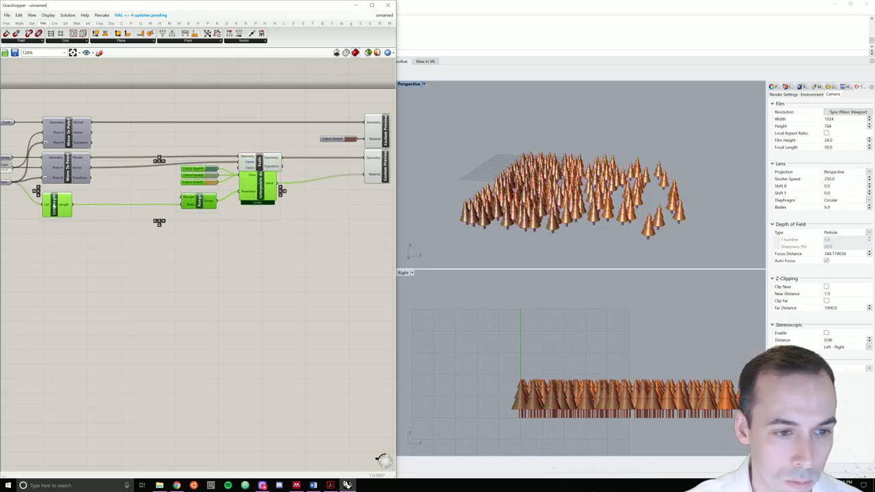
drag(260, 184, 260, 206)
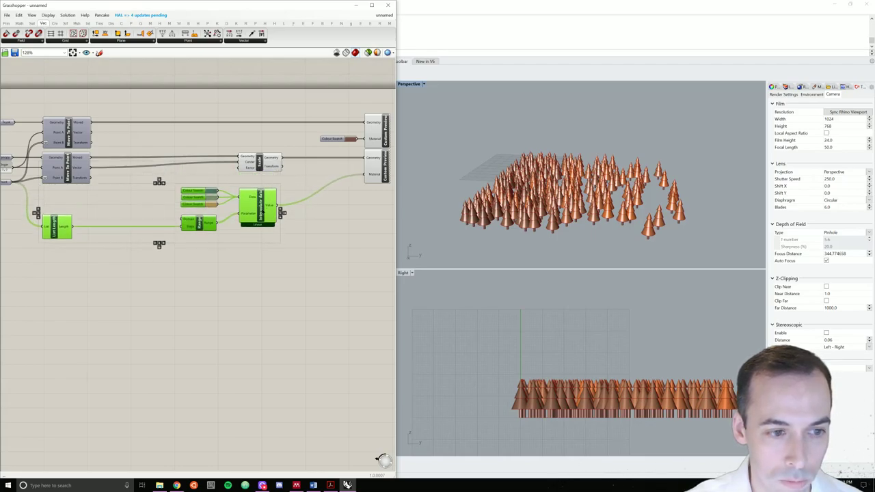
click(284, 168)
click(254, 164)
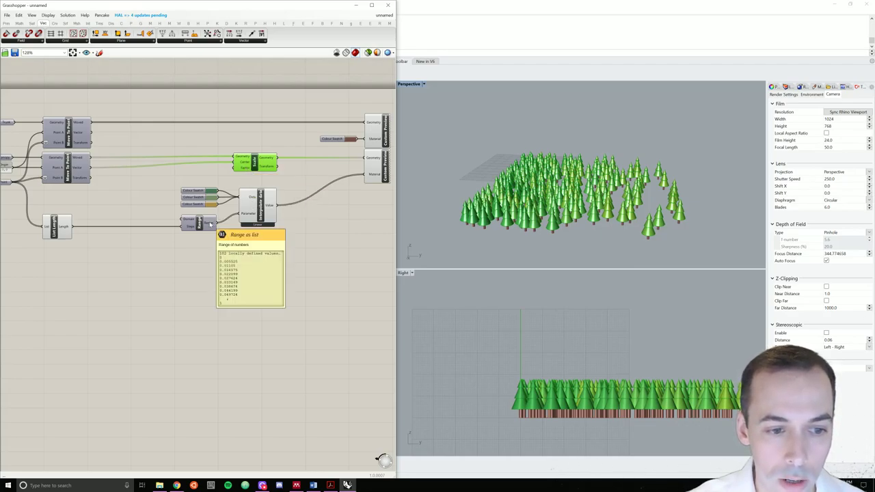
- Move the Range component directly beside List Length
mouse_move(212, 225)
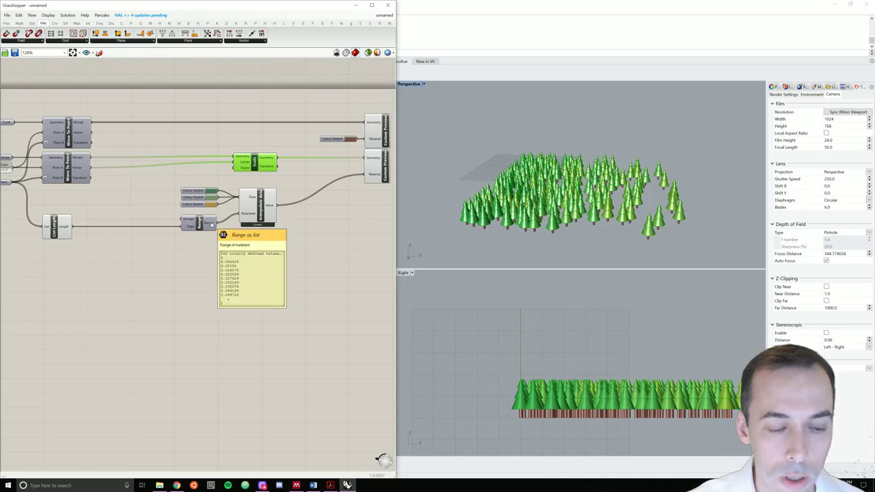
drag(215, 225, 106, 232)
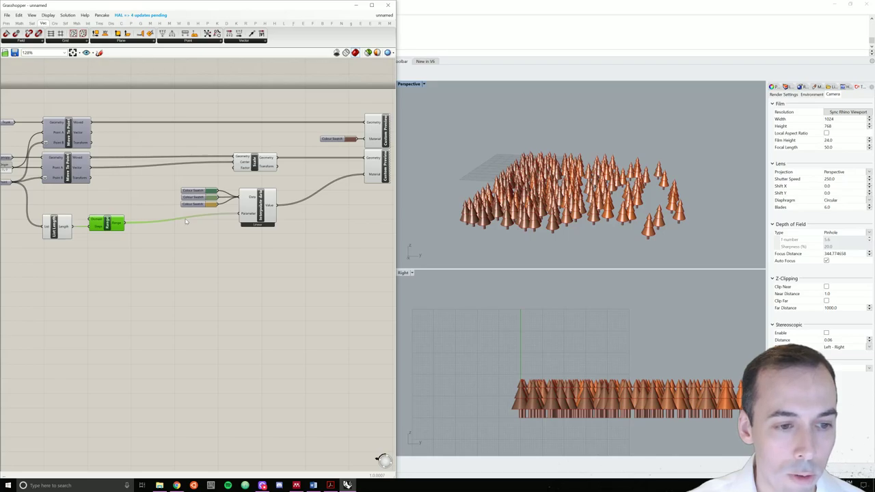
click(152, 204)
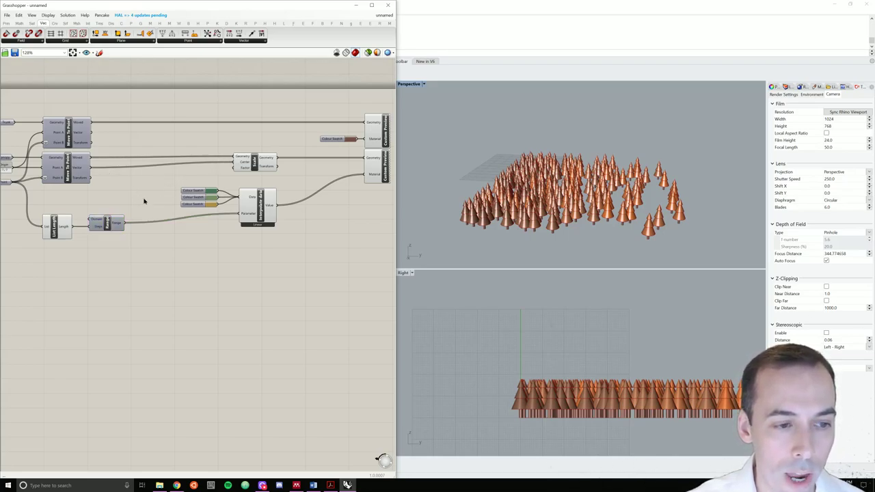
- Add a Graph Mapper component between Range and the three Colour Swatches
double_click(144, 201)
text(grap)
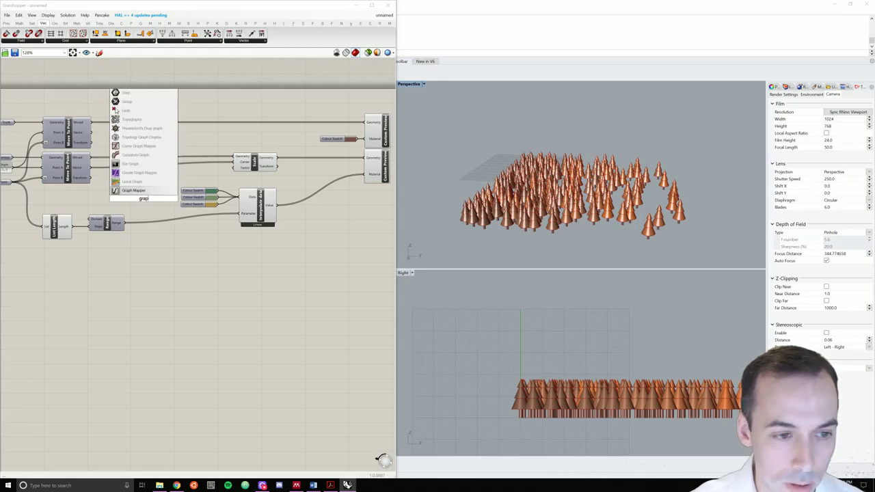
text(h)
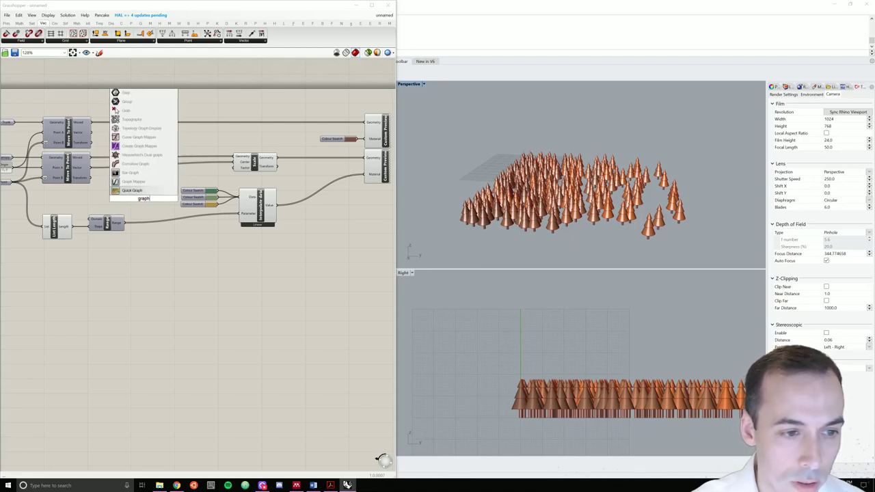
click(138, 182)
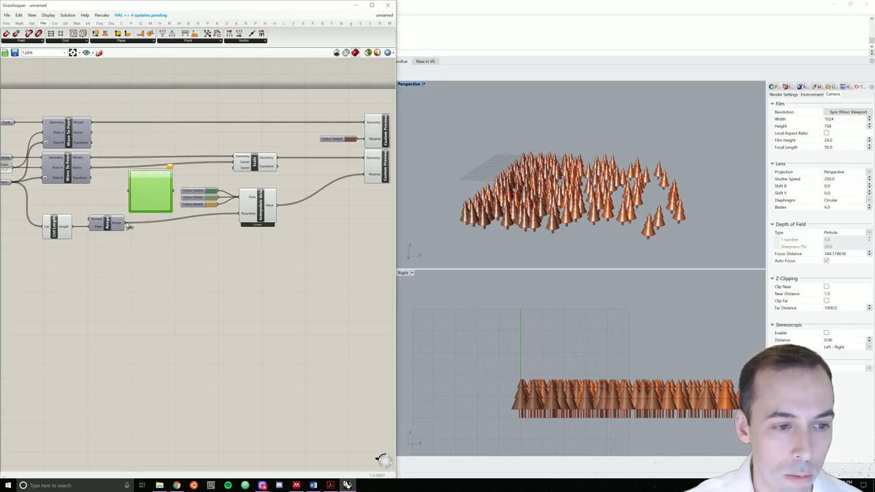
- Connect Range's output to the Graph Mapper and the Graph Mapper's output to Scale's Factor
drag(126, 224, 129, 191)
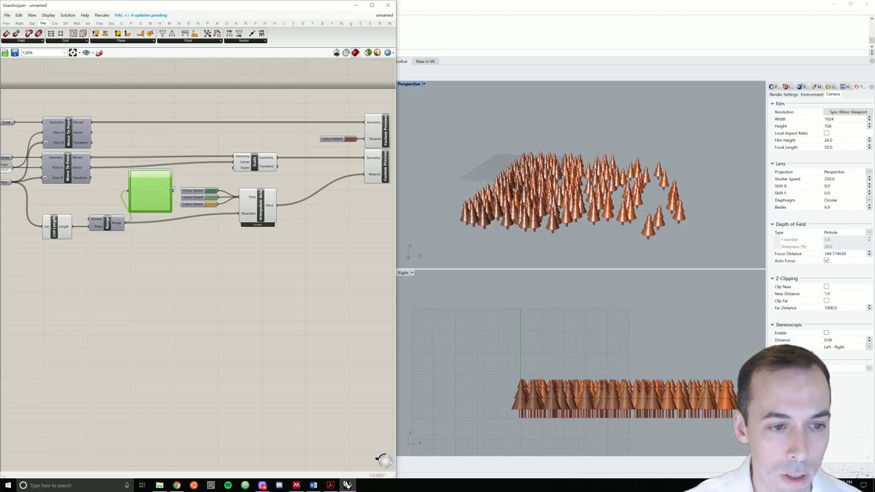
drag(173, 191, 236, 169)
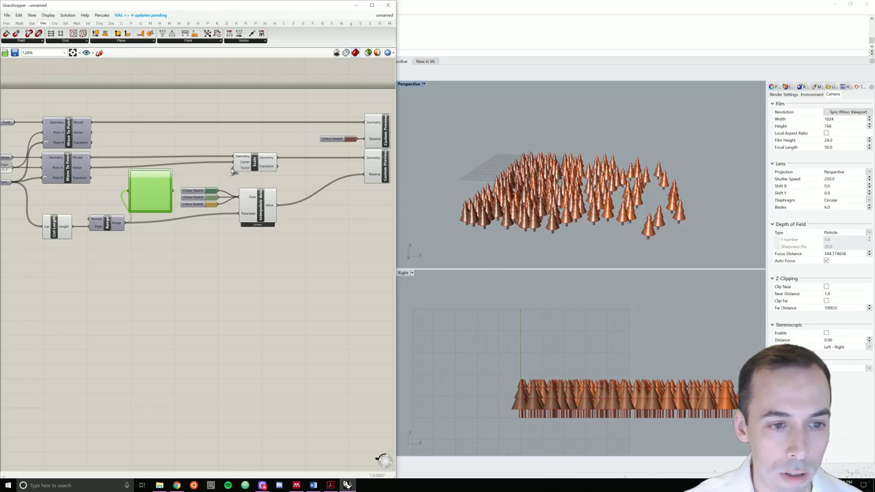
drag(174, 190, 235, 171)
scroll(230, 182, down, 1)
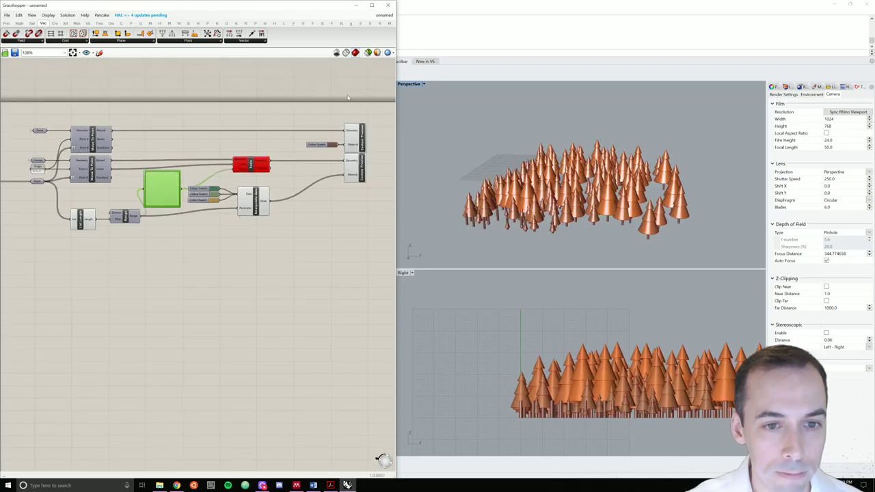
- Move the Graph Mapper, Colour Swatches, Scale, Interpolate data and Custom Preview components farther downstream from Range to open up the layout
drag(363, 87, 200, 233)
drag(214, 196, 232, 196)
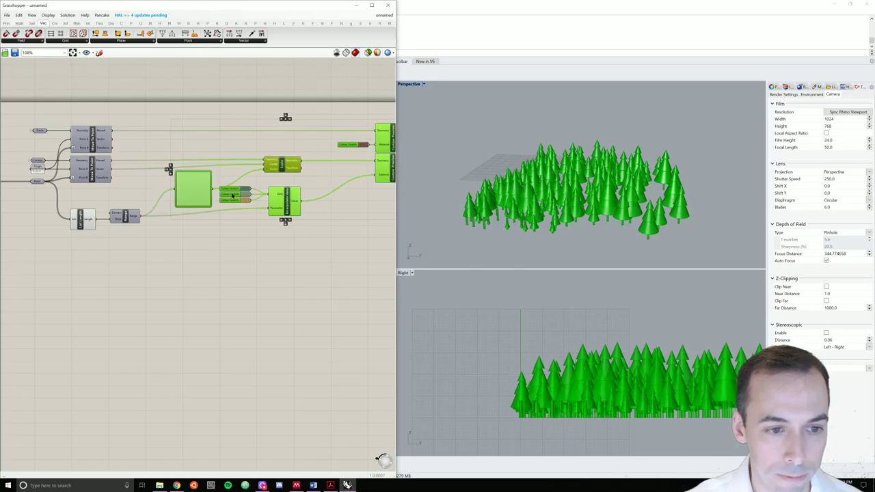
click(217, 222)
scroll(212, 186, up, 1)
right_drag(199, 218, 126, 236)
mouse_move(111, 219)
mouse_down()
mouse_move(93, 213)
mouse_move(101, 211)
mouse_move(101, 223)
mouse_up()
click(160, 272)
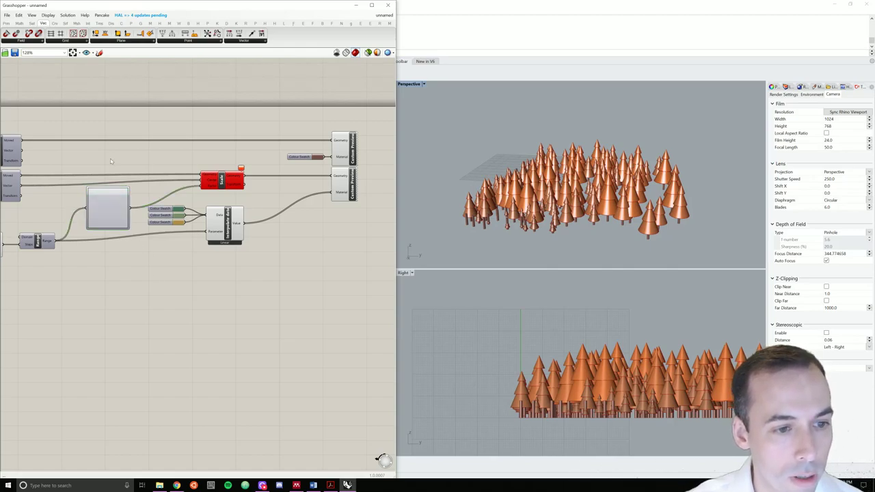
- Add a relay to the wire feeding Scale's Center and place it close to the canopy's Move To Point output
double_click(62, 186)
drag(61, 185, 42, 182)
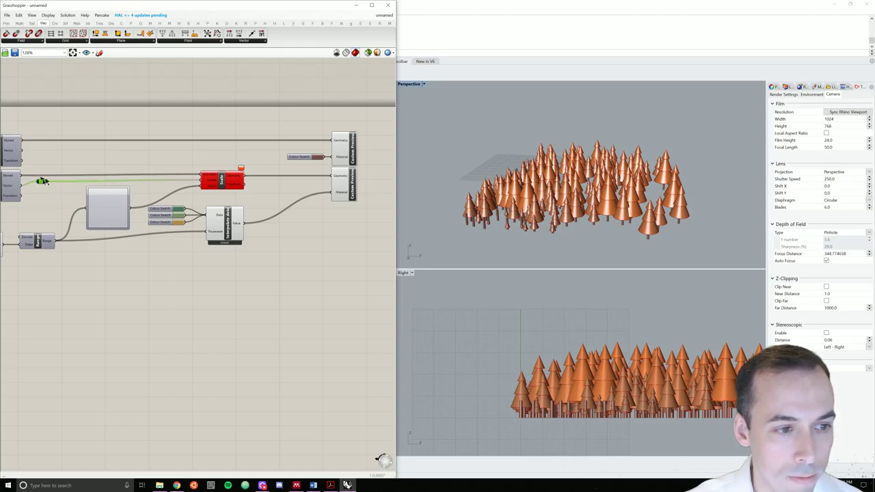
drag(42, 182, 39, 180)
- Set the Graph Mapper's graph type to Bezier
right_click(107, 203)
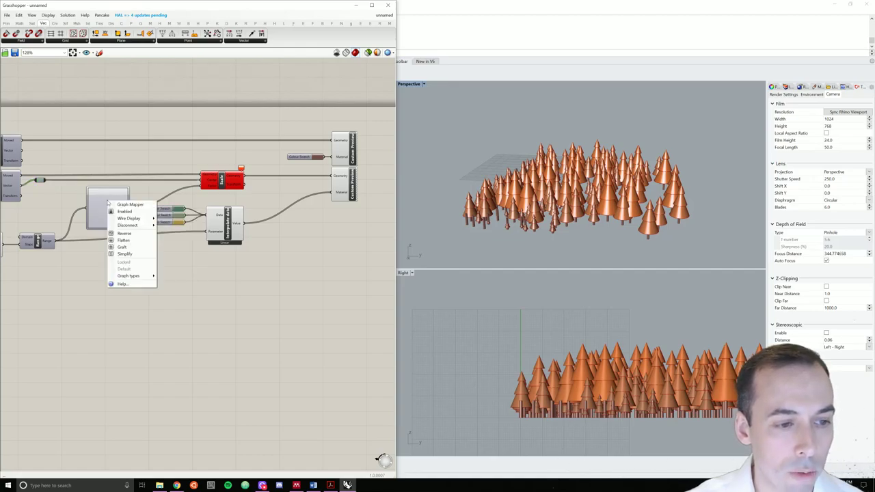
mouse_move(146, 275)
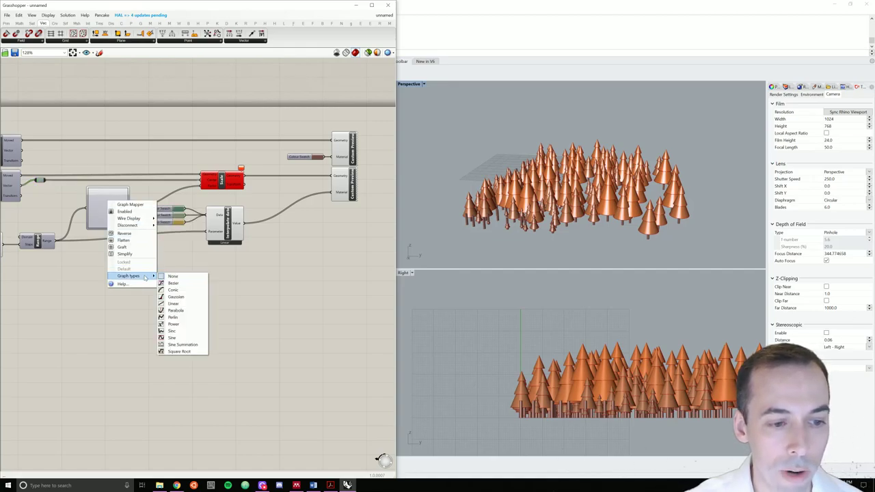
click(174, 283)
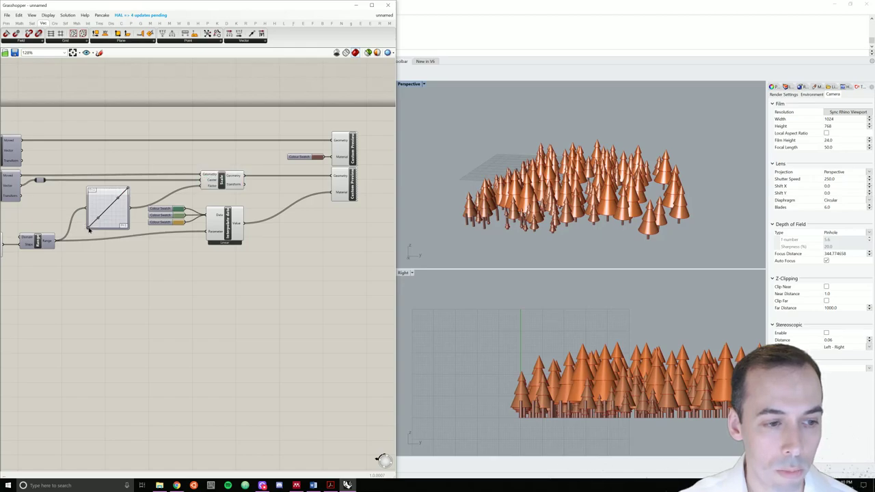
- Shape the Bezier graph as a descending curve by raising its start to the maximum, lowering its end to mid-height and adjusting its handles
drag(89, 229, 87, 180)
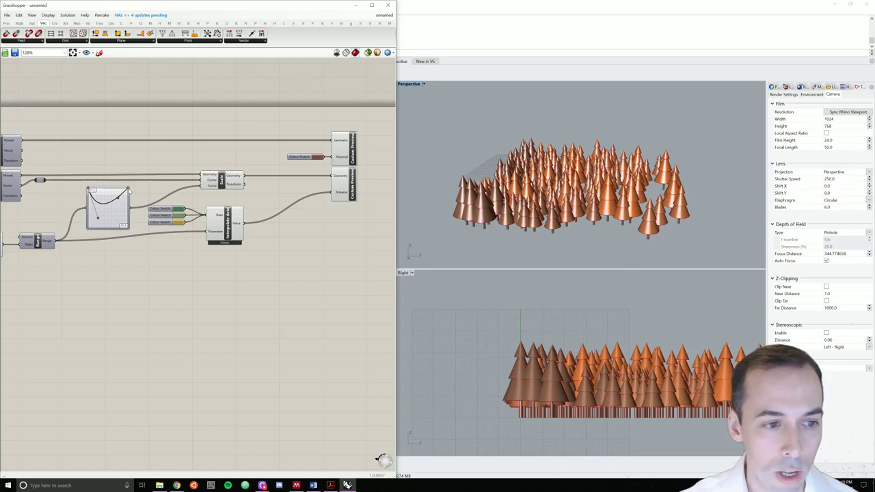
drag(127, 211, 128, 209)
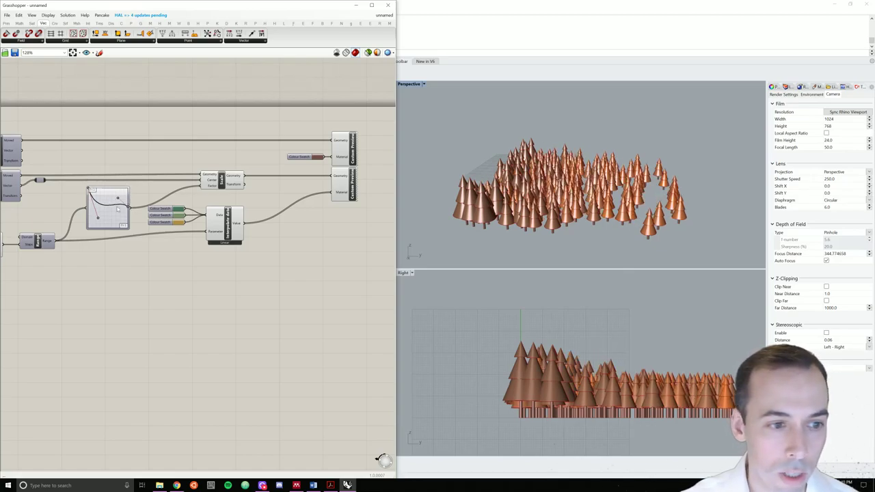
mouse_move(103, 206)
mouse_down()
mouse_move(116, 202)
mouse_move(106, 206)
mouse_up()
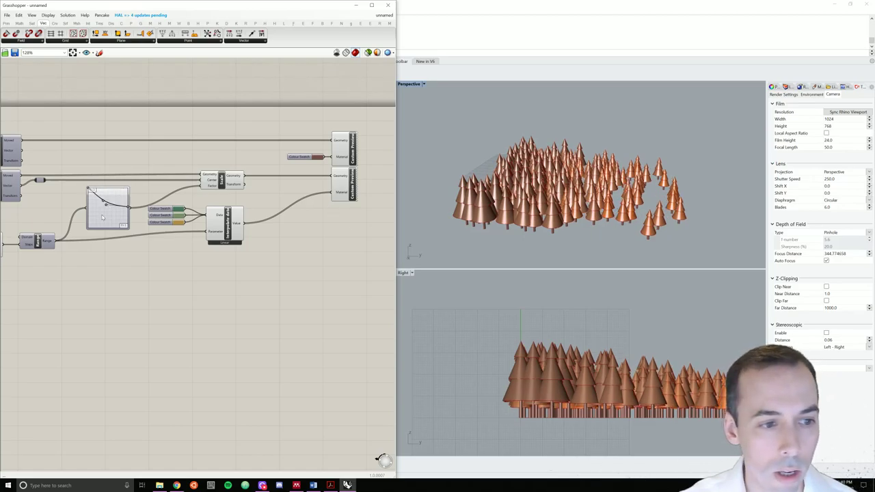
- Turn off the preview of the Scale component
right_drag(533, 217, 564, 204)
right_drag(632, 373, 545, 345)
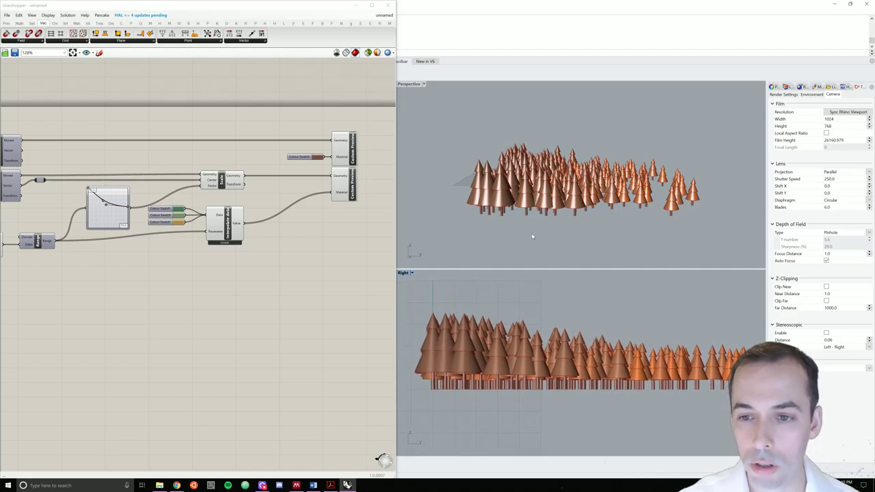
mouse_move(532, 235)
right_down()
mouse_move(529, 224)
mouse_move(536, 232)
right_up()
click(262, 271)
right_click(220, 184)
click(239, 193)
- Turn off the preview of the intermediate placement, scaling and colour components, leaving the two Custom Previews on
scroll(239, 190, down, 2)
drag(251, 129, 43, 268)
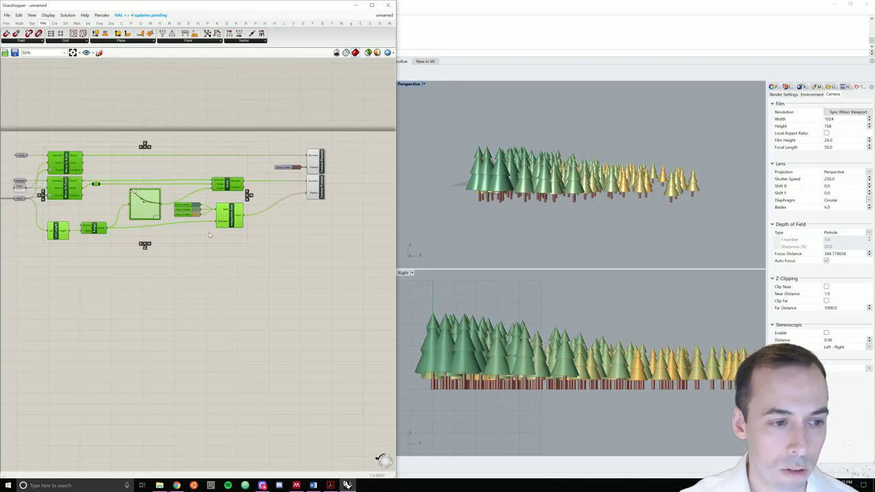
middle_click(234, 206)
click(249, 194)
click(283, 243)
scroll(284, 270, down, 4)
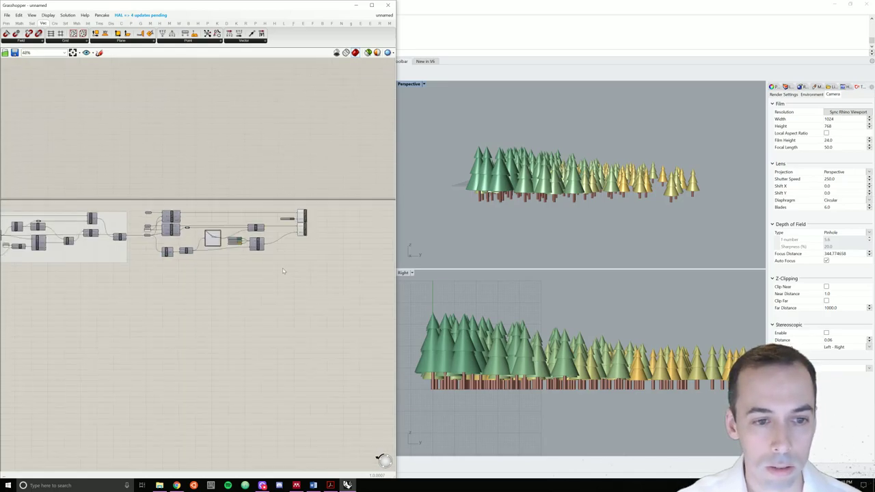
- Group the tree placement, scaling and colouring components together with the Custom Previews and name the group "gradient of size and colour"
right_drag(690, 207, 658, 219)
right_drag(607, 197, 548, 207)
drag(354, 153, 134, 302)
scroll(243, 207, up, 4)
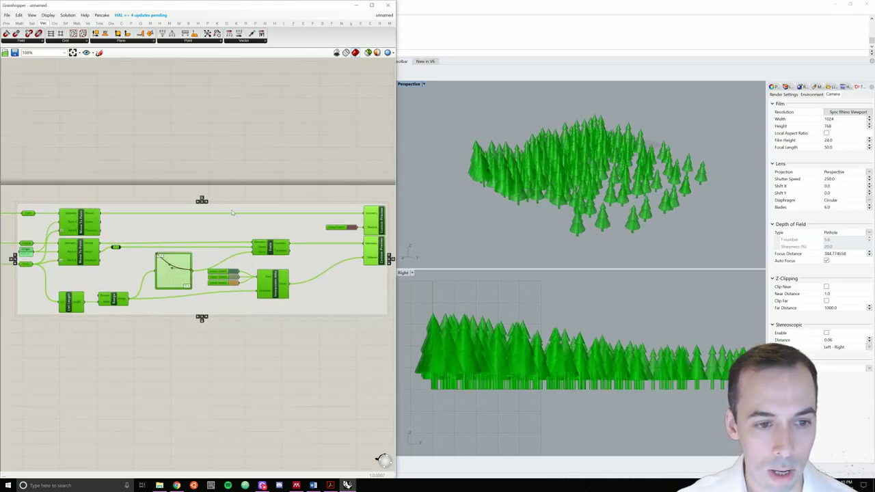
right_click(232, 213)
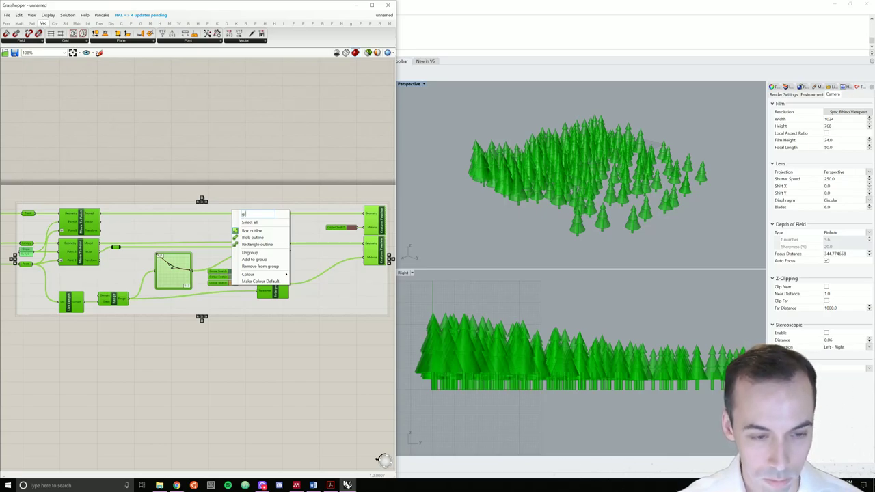
text(gradient of)
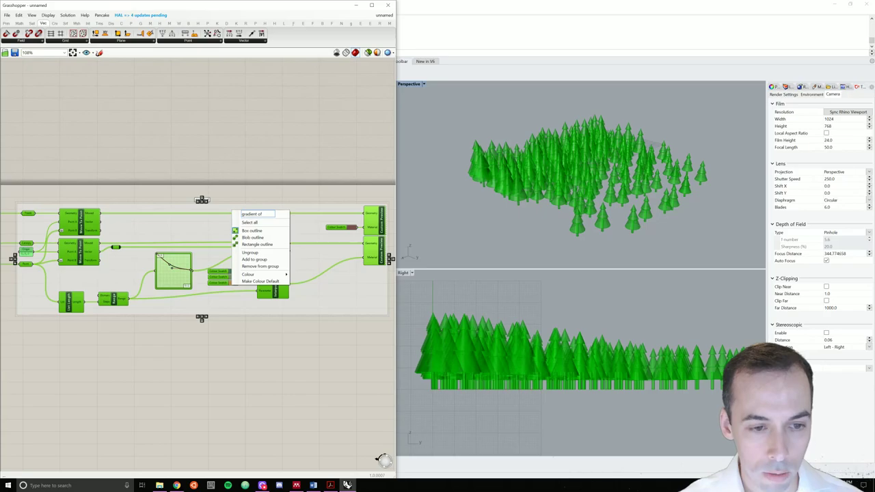
text( size and col)
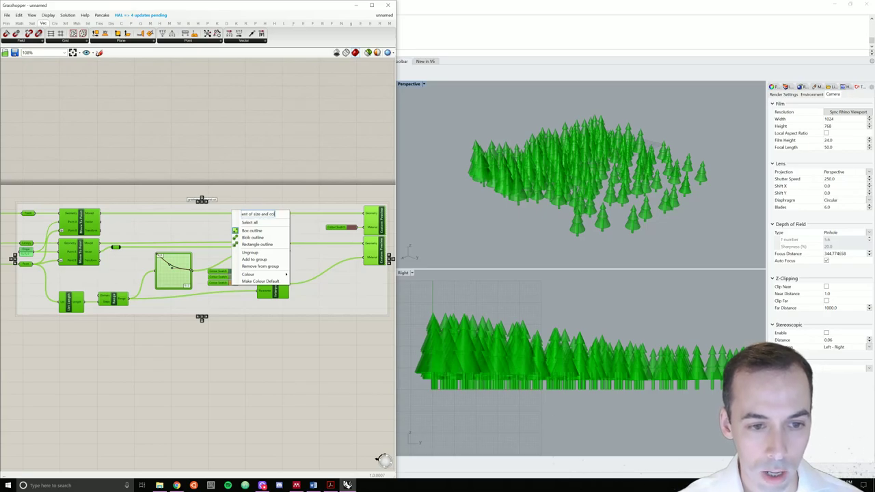
text(our)
click(280, 172)
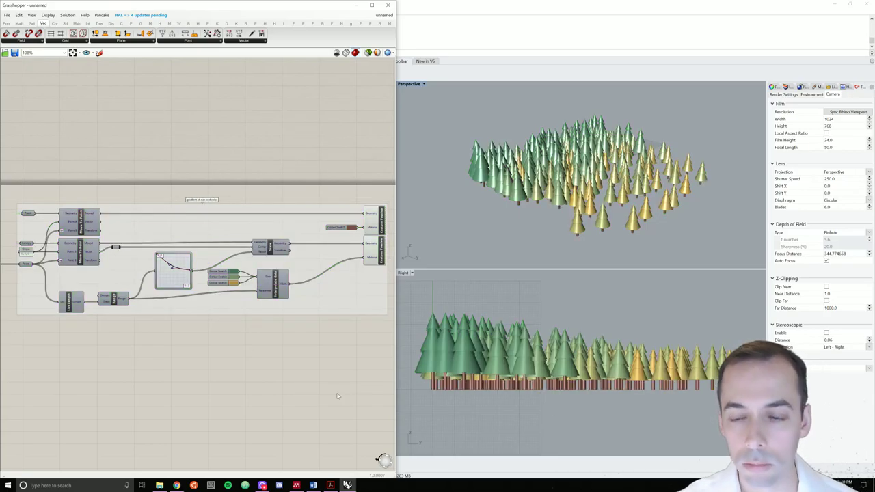
mouse_move(606, 206)
right_down()
mouse_move(601, 184)
mouse_move(608, 227)
mouse_move(617, 208)
mouse_move(609, 208)
right_up()
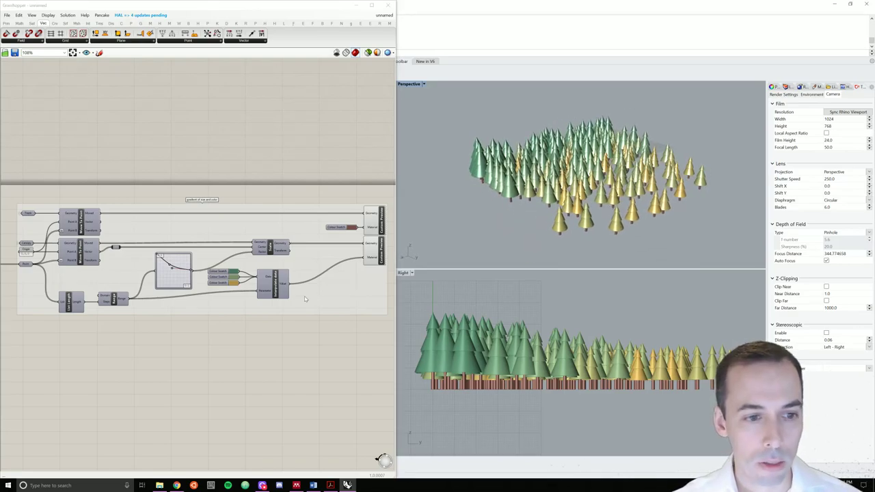
right_drag(298, 301, 279, 286)
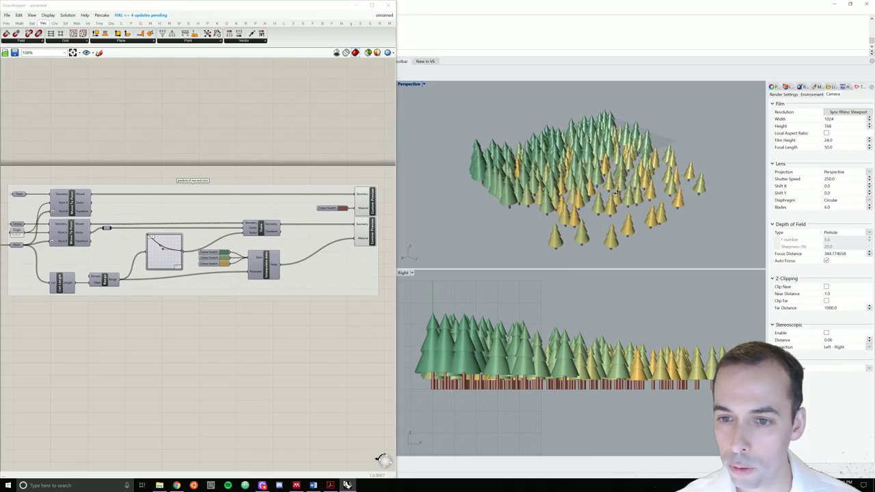